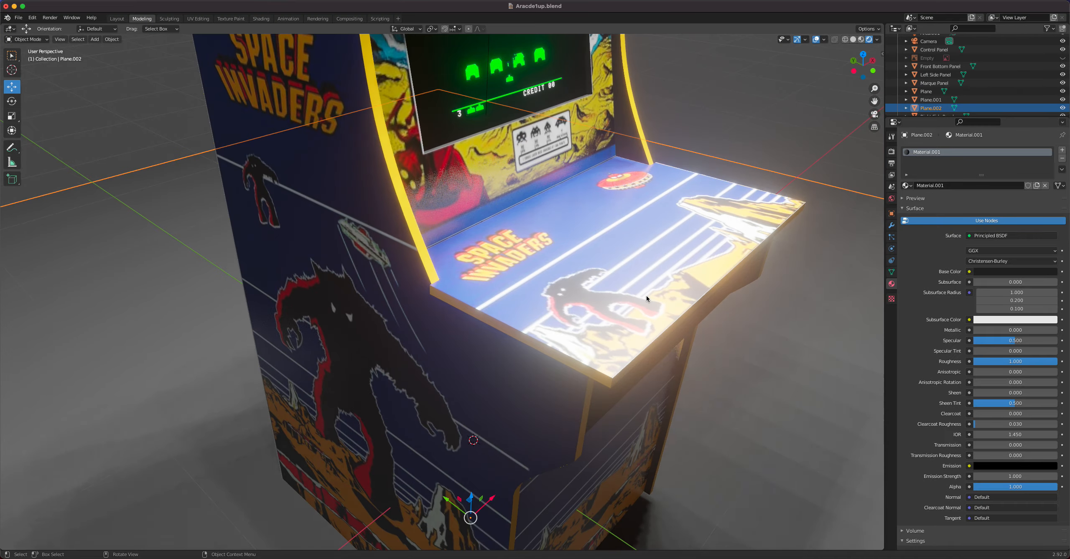
# Isolate the arcade cabinet's control panel in local view, seen from directly above.
pyautogui.moveTo(616, 285); pyautogui.dragTo(558, 291, button='middle')
pyautogui.scroll(-2, 559, 278)
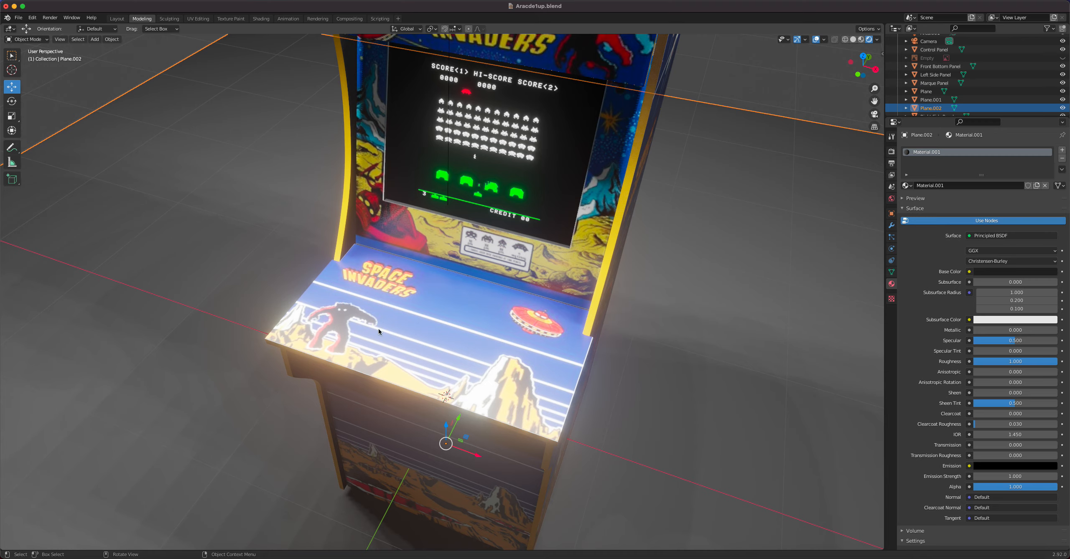
pyautogui.click(464, 341)
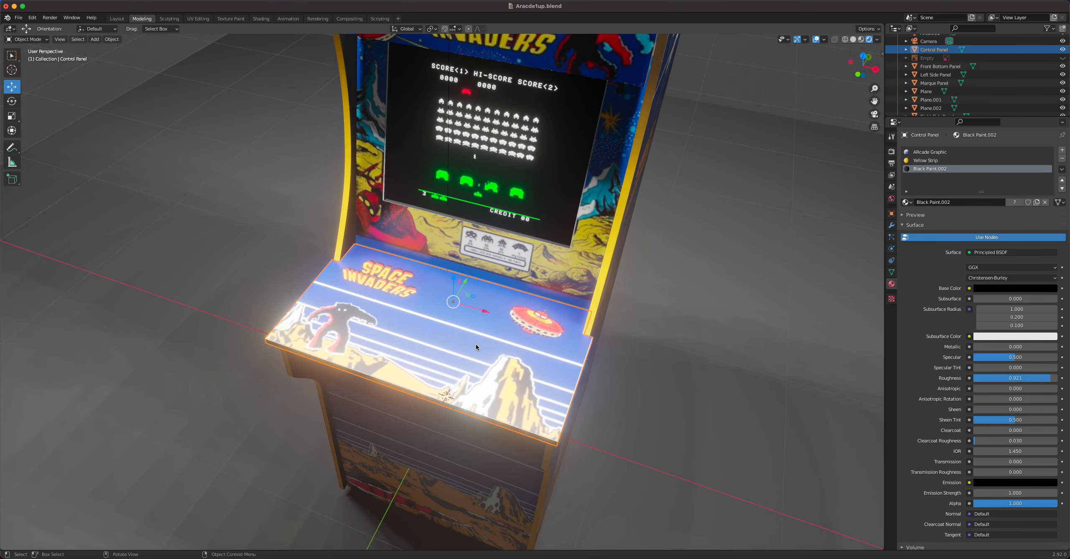
pyautogui.press('KP_7')
pyautogui.scroll(1, 491, 353)
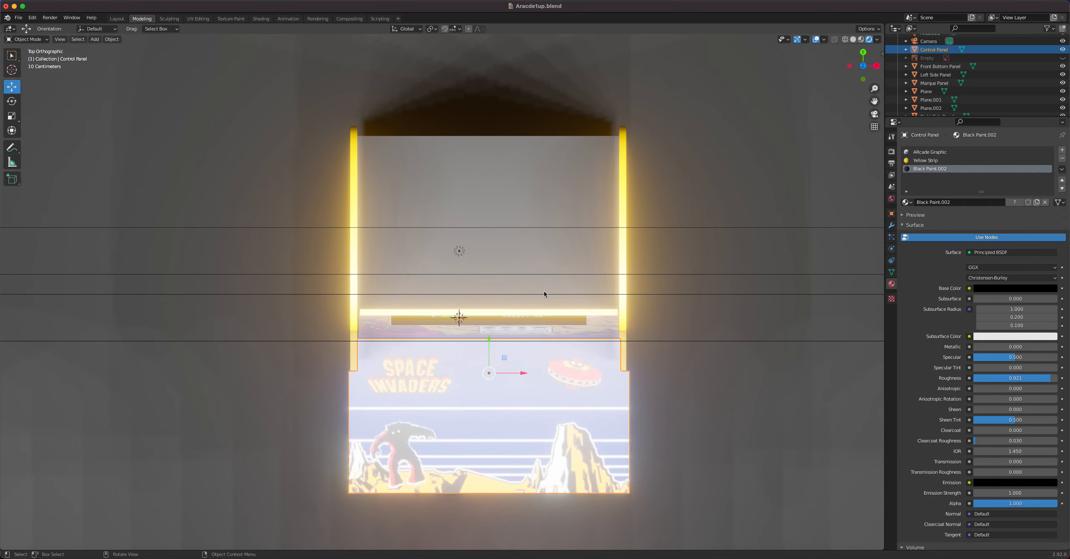
pyautogui.press('n')
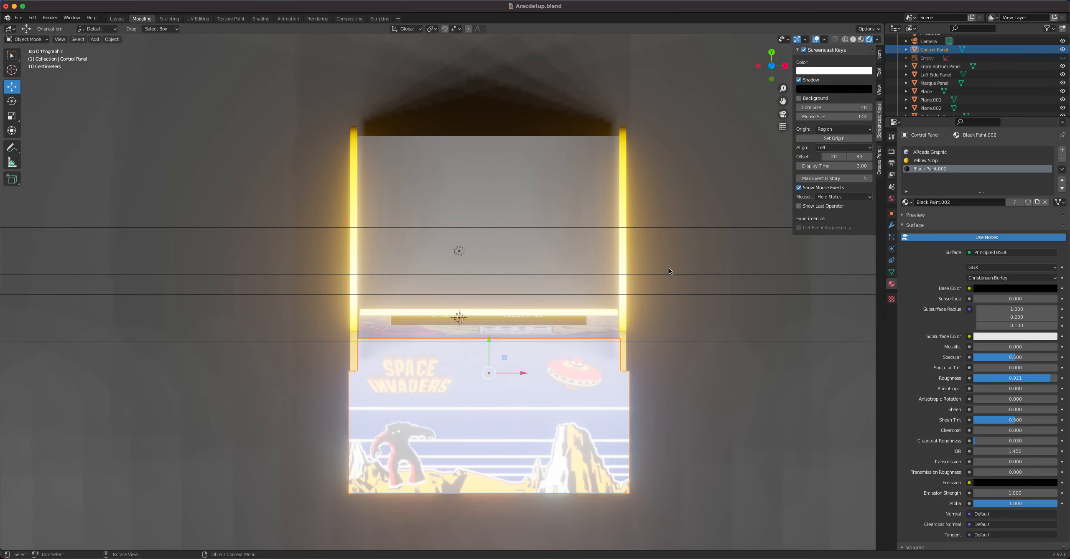
pyautogui.press('n')
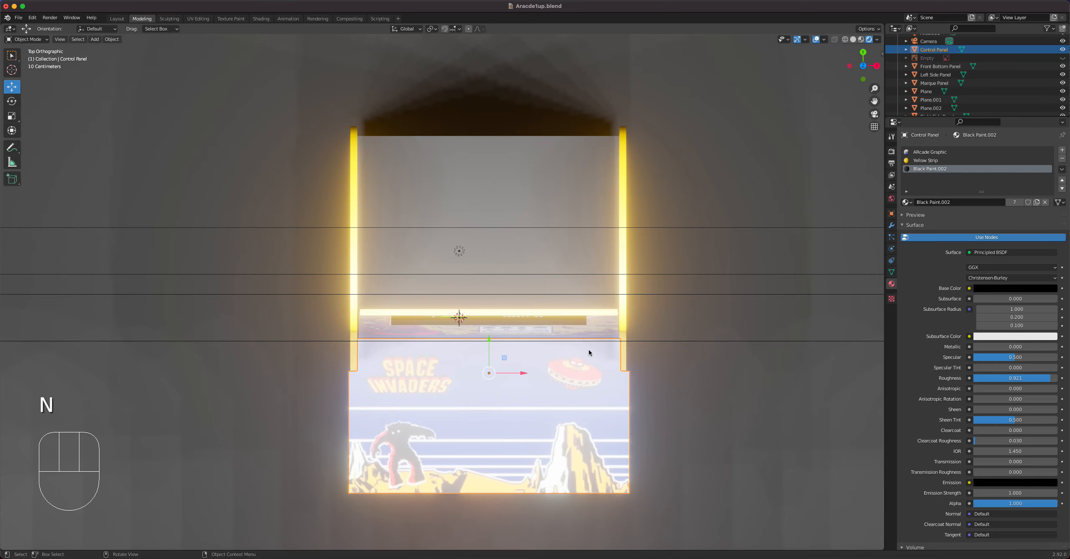
pyautogui.press('KP_Divide')
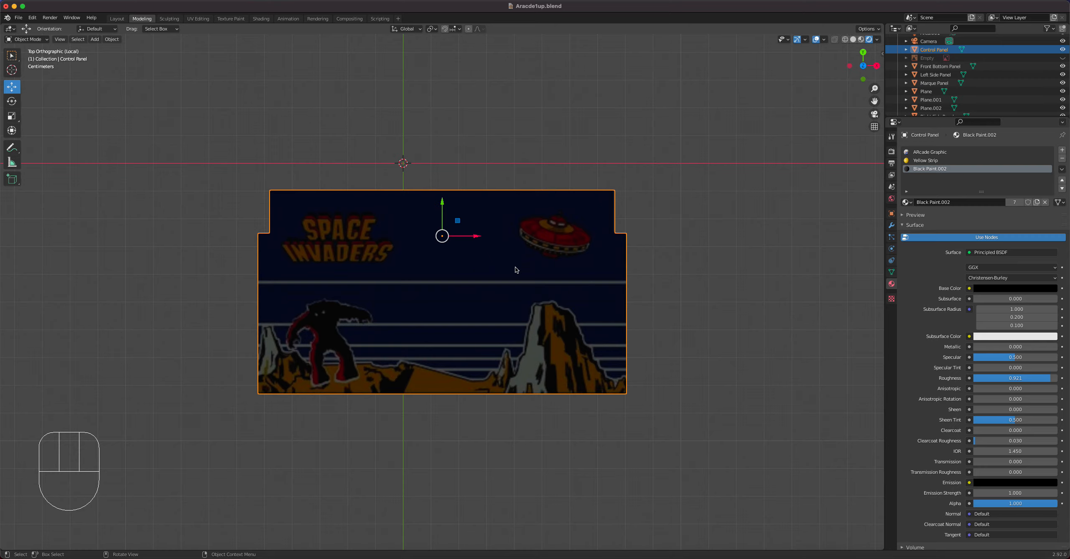
pyautogui.press('KP_Divide')
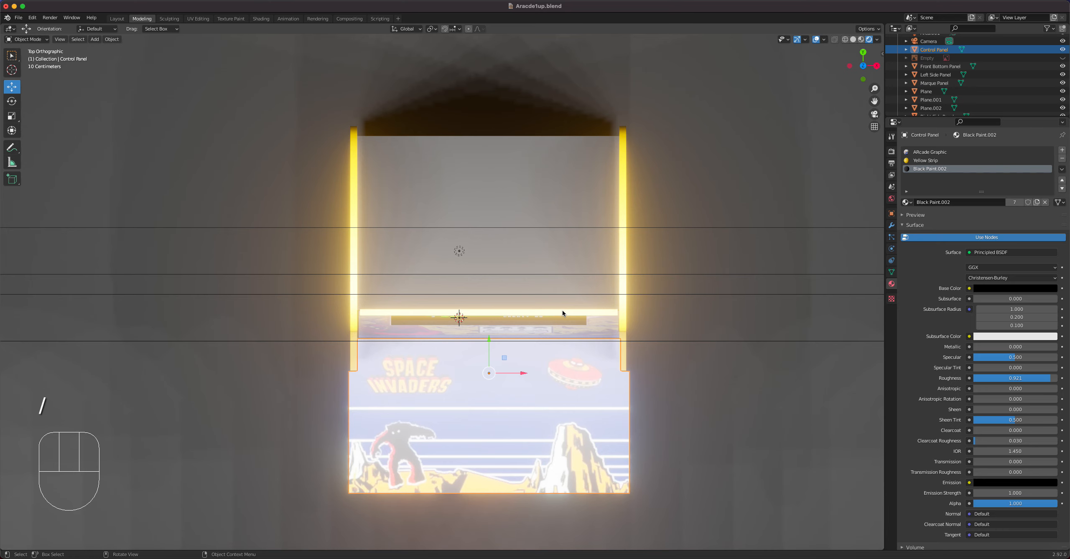
pyautogui.press('KP_Divide')
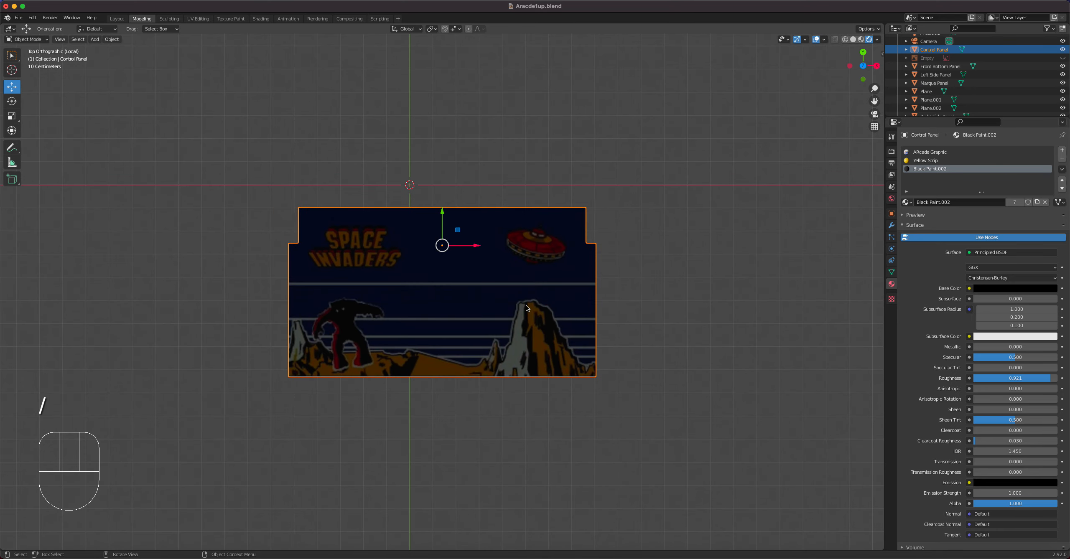
pyautogui.scroll(-1, 526, 305)
pyautogui.keyDown('shift'); pyautogui.moveTo(472, 298); pyautogui.dragTo(494, 255, button='middle'); pyautogui.keyUp('shift')
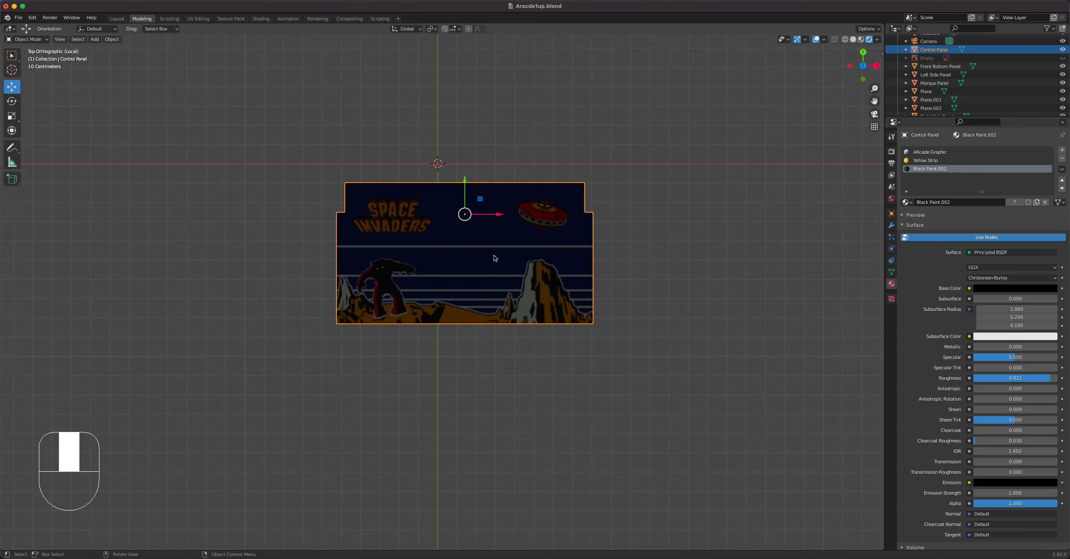
pyautogui.scroll(2, 494, 257)
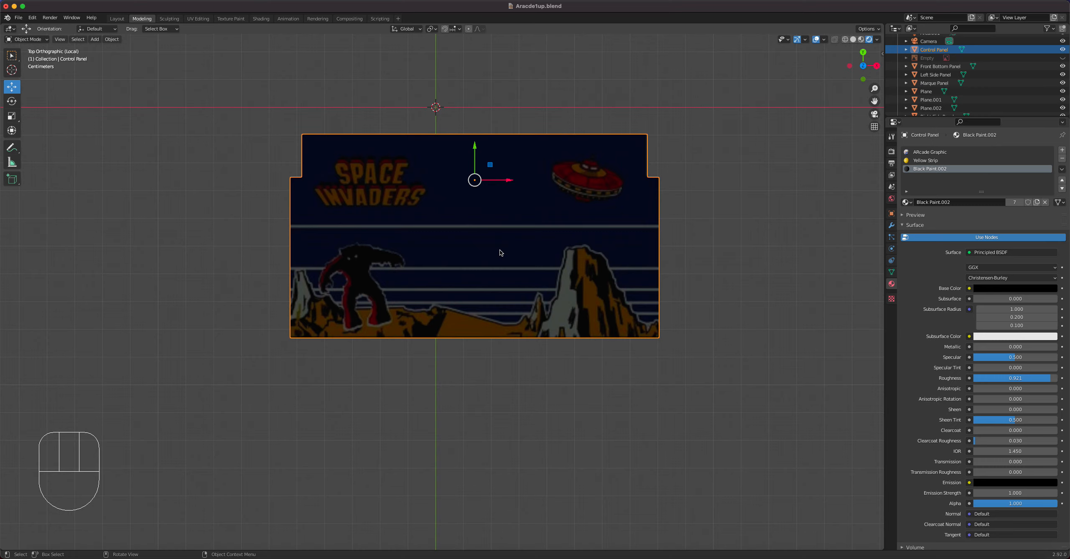
# Duplicate the control panel in place, flatten the copy along Z and set it as a thin sheet on the panel's upper face.
pyautogui.hotkey('shift', 'd')
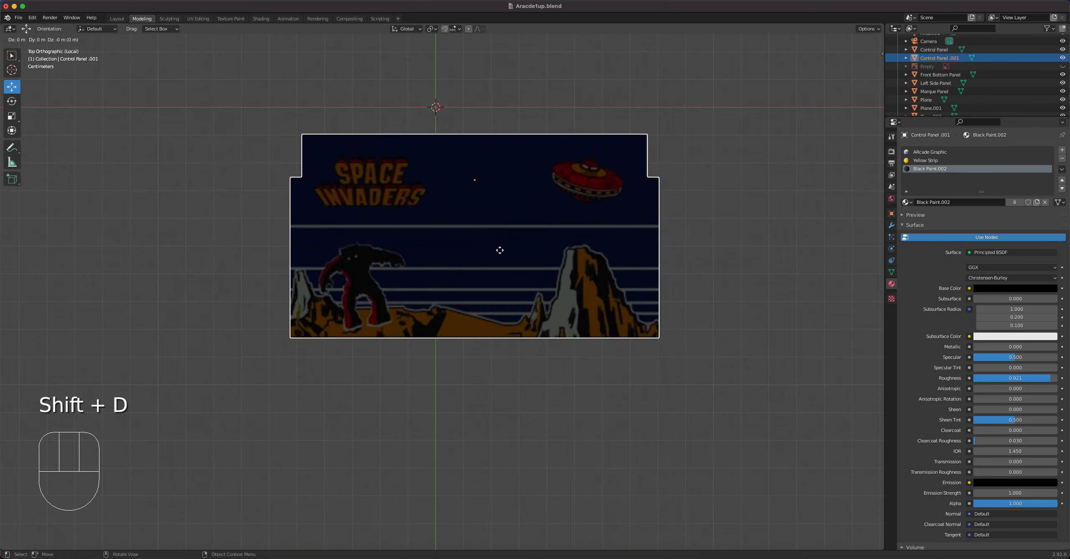
pyautogui.click(500, 250)
pyautogui.press('KP_1')
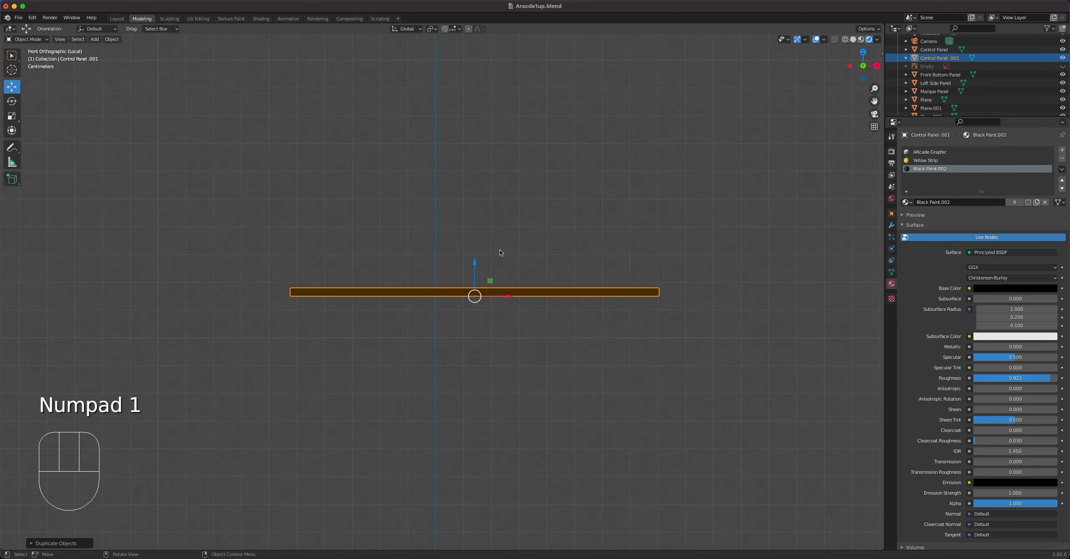
pyautogui.scroll(4, 511, 267)
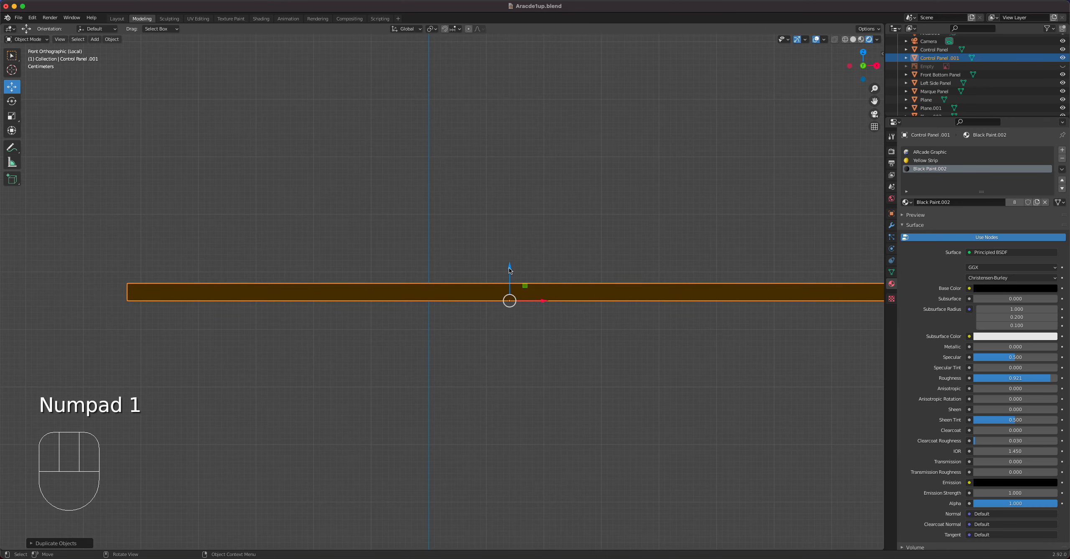
pyautogui.moveTo(510, 268); pyautogui.dragTo(509, 244)
pyautogui.click(13, 116)
pyautogui.moveTo(510, 243); pyautogui.dragTo(510, 277)
pyautogui.click(11, 87)
pyautogui.moveTo(510, 241); pyautogui.dragTo(510, 248)
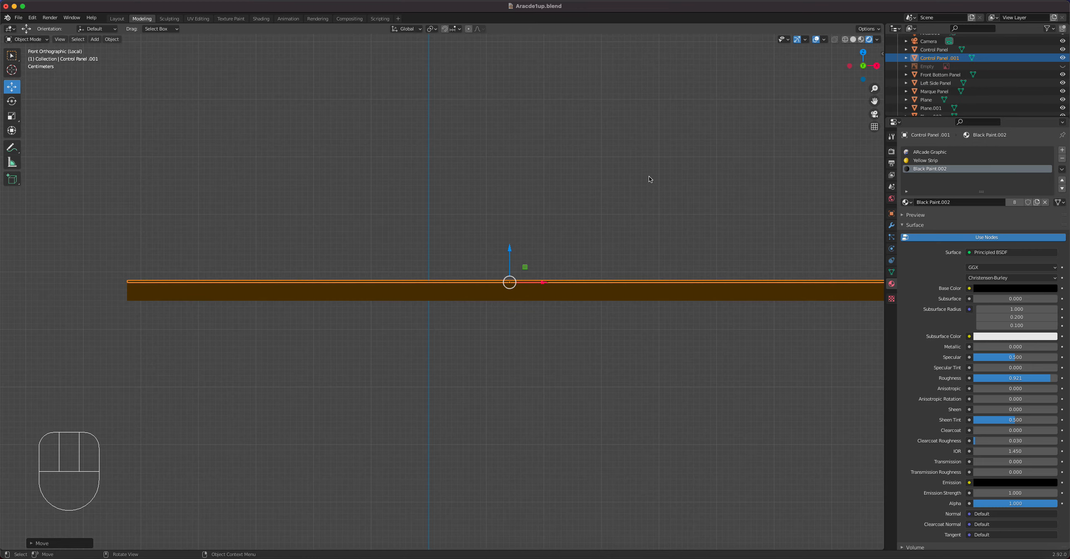
# Remove all three material slots from the thin sheet and give it a new material.
pyautogui.moveTo(638, 163); pyautogui.dragTo(602, 171, button='middle')
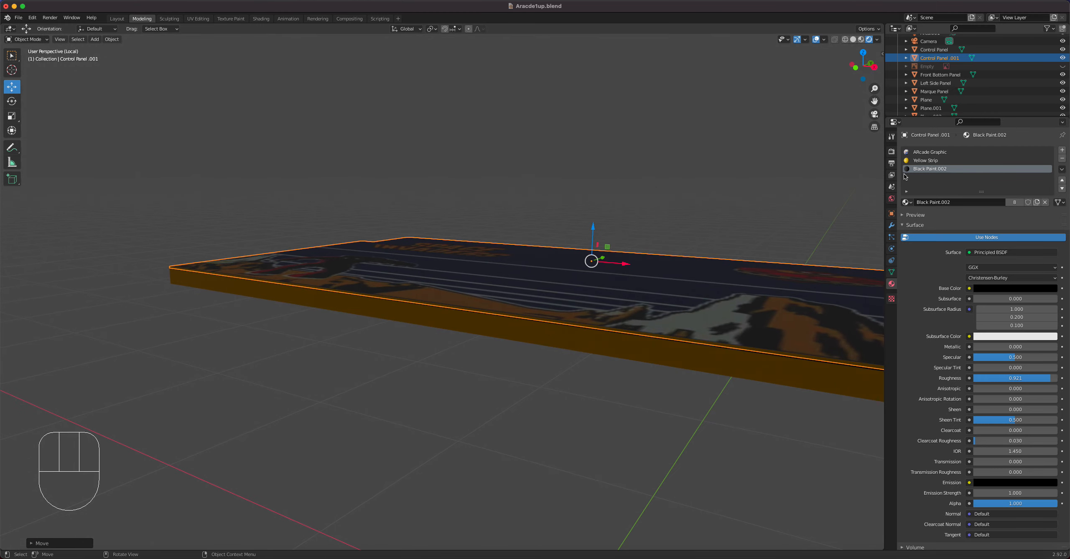
pyautogui.click(1062, 159)
pyautogui.click(1062, 158)
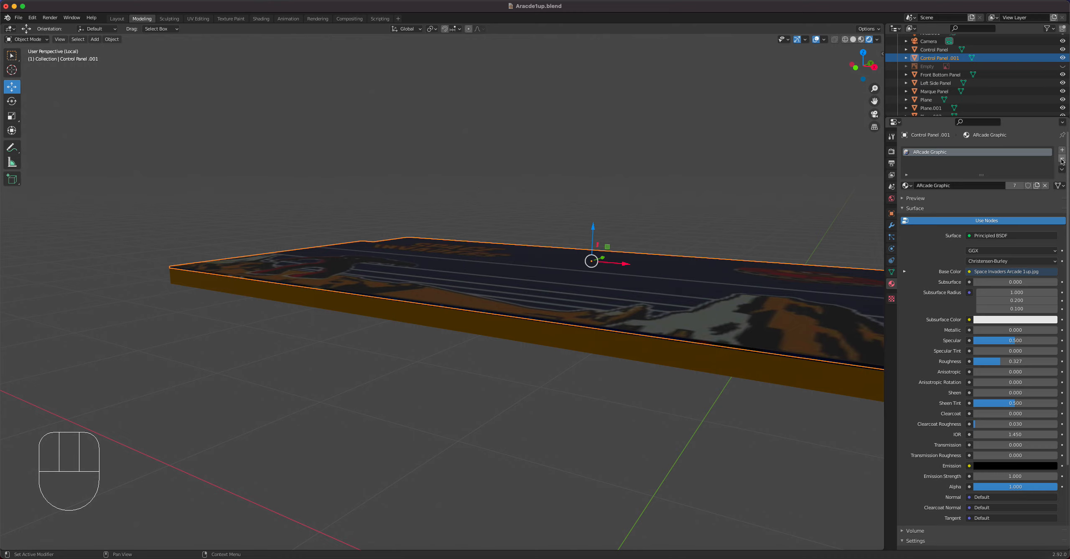
pyautogui.click(1062, 159)
pyautogui.moveTo(634, 209); pyautogui.dragTo(753, 235, button='middle')
pyautogui.click(942, 189)
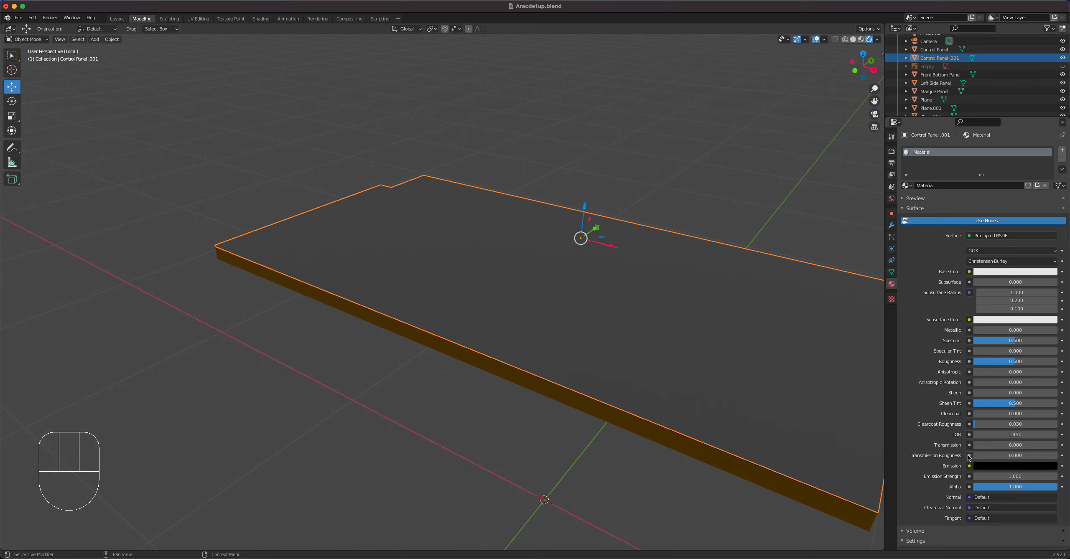
# Set the sheet material's Transmission to 1.000 and its Alpha to 0.000.
pyautogui.moveTo(982, 447); pyautogui.dragTo(1019, 448)
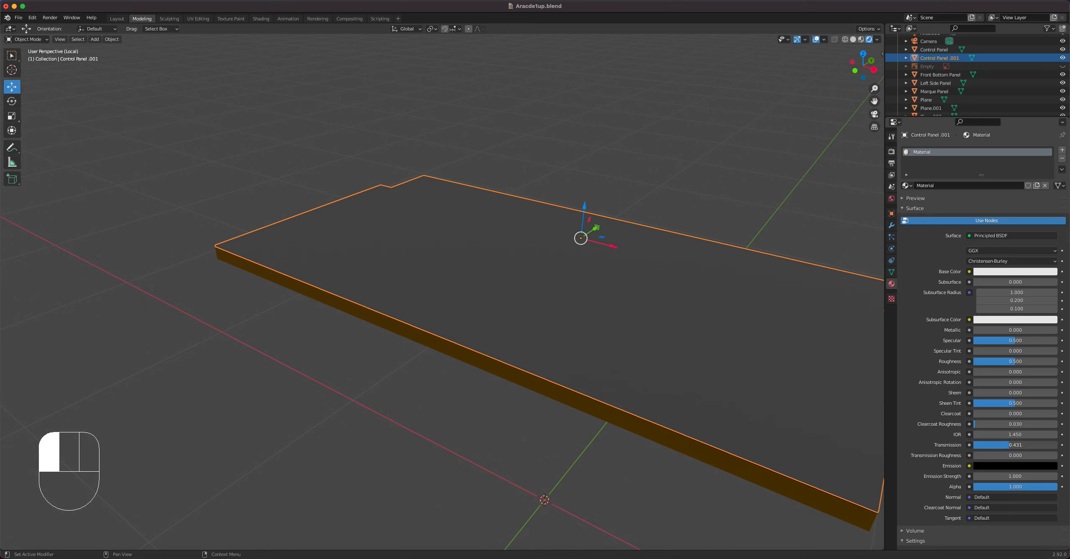
pyautogui.moveTo(1010, 448); pyautogui.dragTo(1057, 445)
pyautogui.moveTo(1047, 490); pyautogui.dragTo(974, 487)
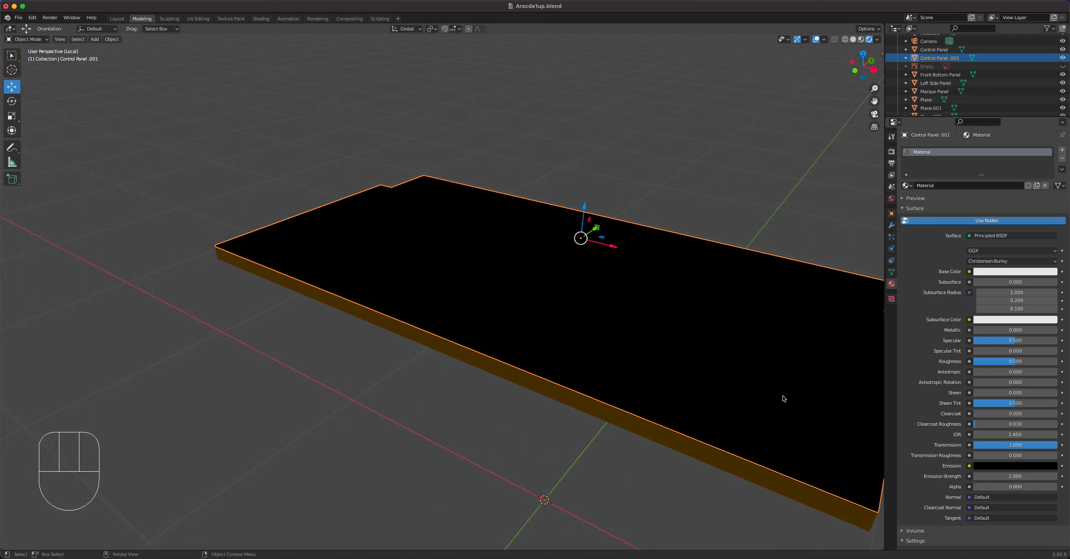
# Set the sheet material's Blend Mode to Alpha Blend and its Shadow Mode to Alpha Clip.
pyautogui.scroll(-5, 958, 450)
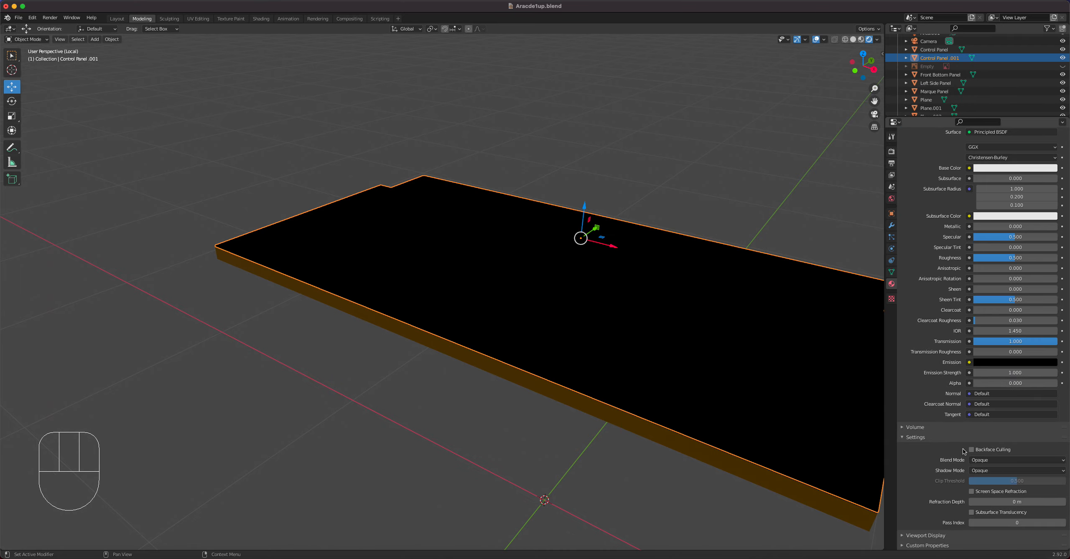
pyautogui.click(976, 451)
pyautogui.moveTo(990, 461); pyautogui.dragTo(997, 497)
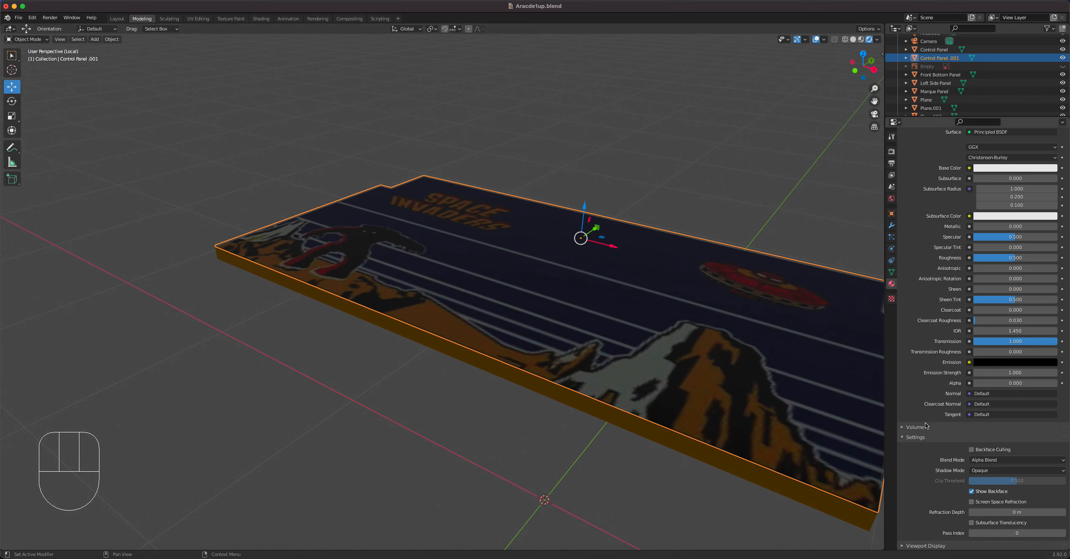
pyautogui.moveTo(1005, 471); pyautogui.dragTo(1008, 499)
# Set the sheet material's Clearcoat to 1.000 and its Roughness to 0.272.
pyautogui.moveTo(727, 322); pyautogui.dragTo(703, 326, button='middle')
pyautogui.moveTo(977, 313); pyautogui.dragTo(1058, 313)
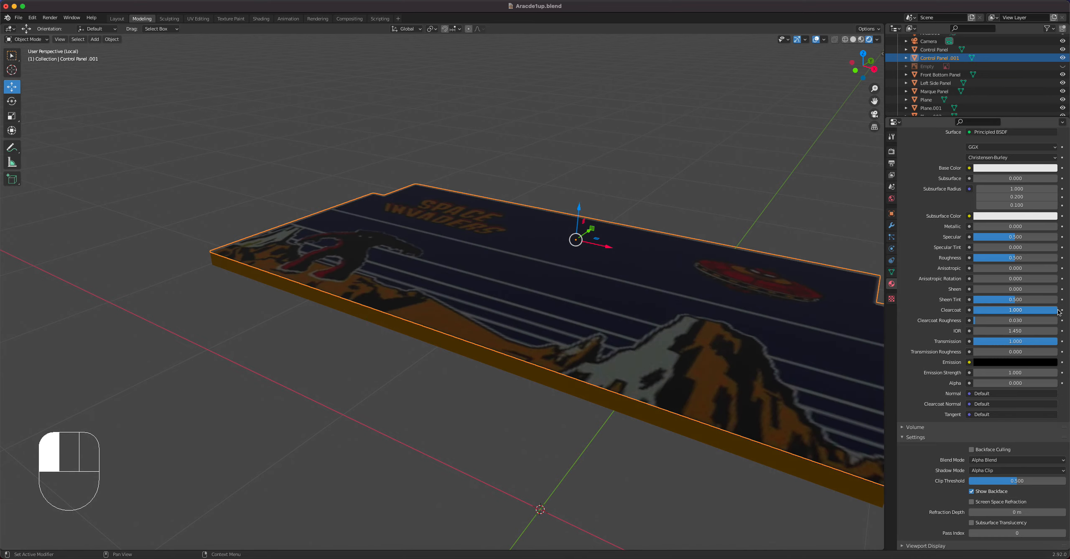
pyautogui.moveTo(1011, 261); pyautogui.dragTo(985, 245)
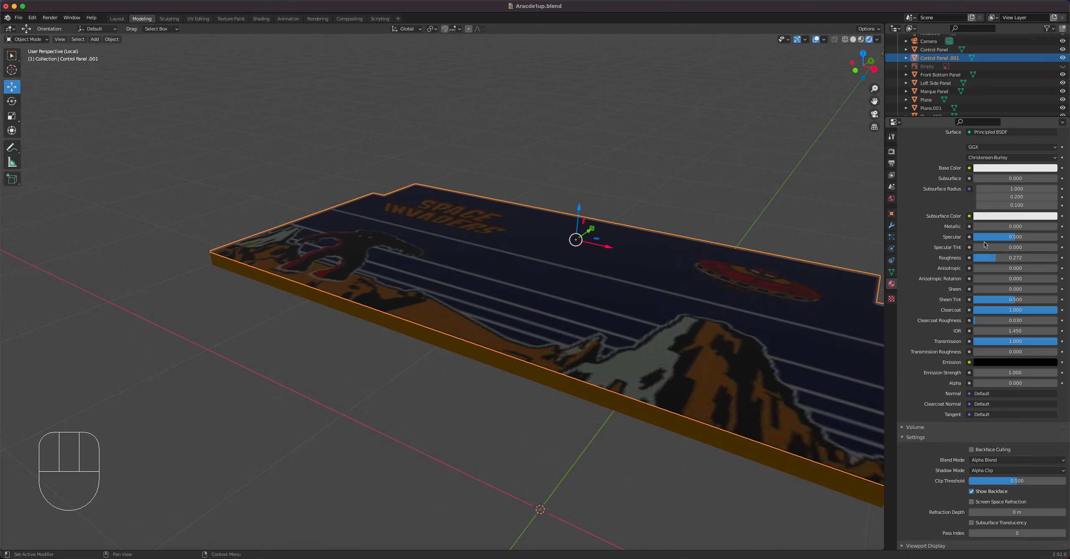
# Check the transparent sheet on the full cabinet and isolate only the sheet in a top local view.
pyautogui.press('/')
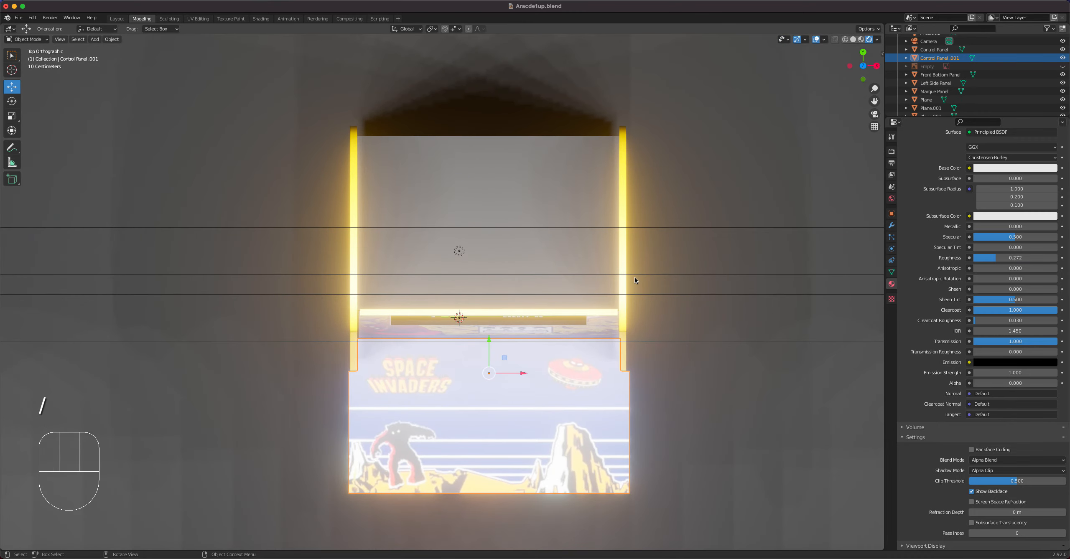
pyautogui.moveTo(599, 347); pyautogui.dragTo(539, 239, button='middle')
pyautogui.click(744, 138)
pyautogui.moveTo(743, 139); pyautogui.dragTo(734, 236, button='middle')
pyautogui.click(729, 241)
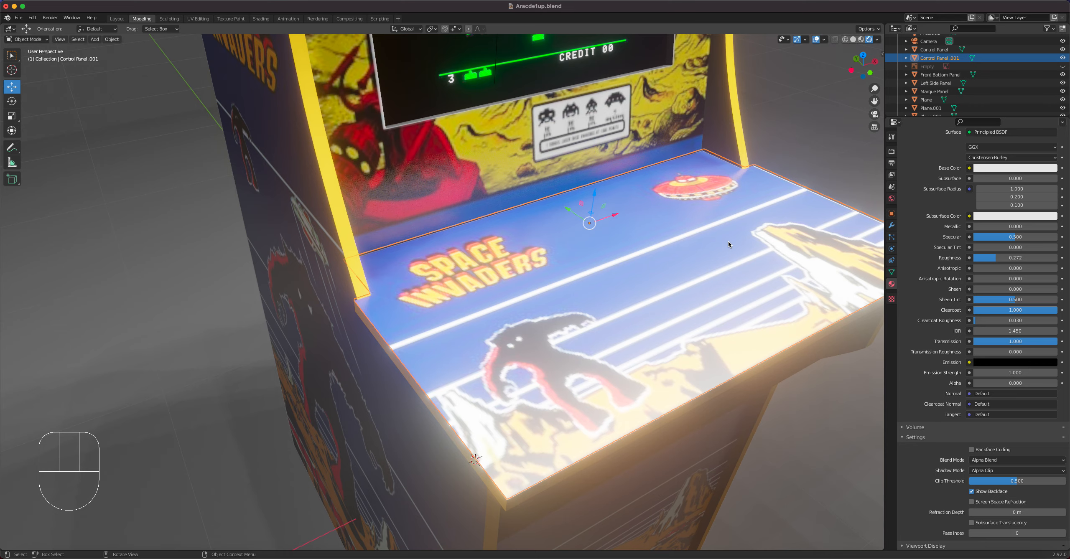
pyautogui.press('KP_Divide')
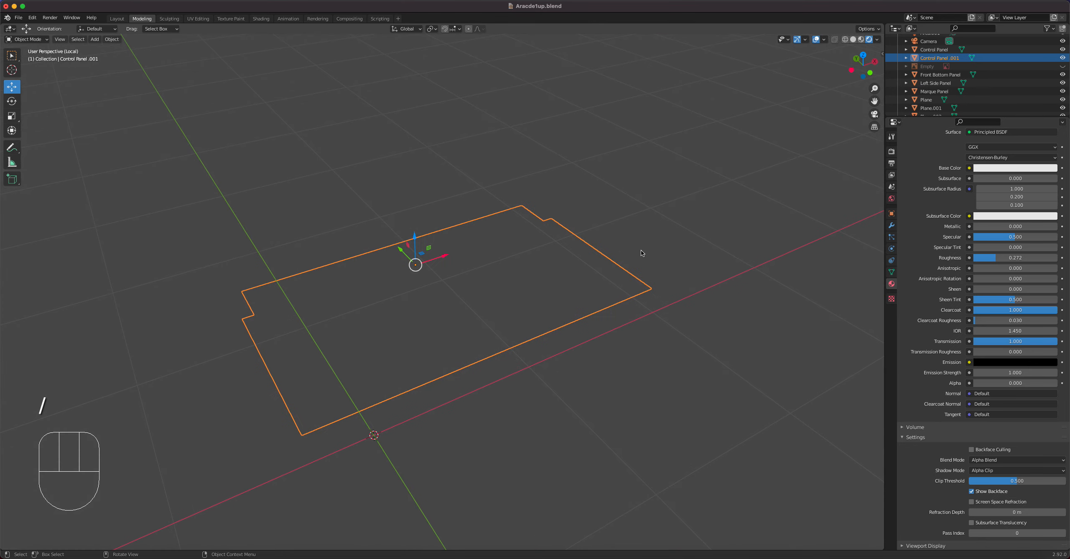
pyautogui.press('KP_7')
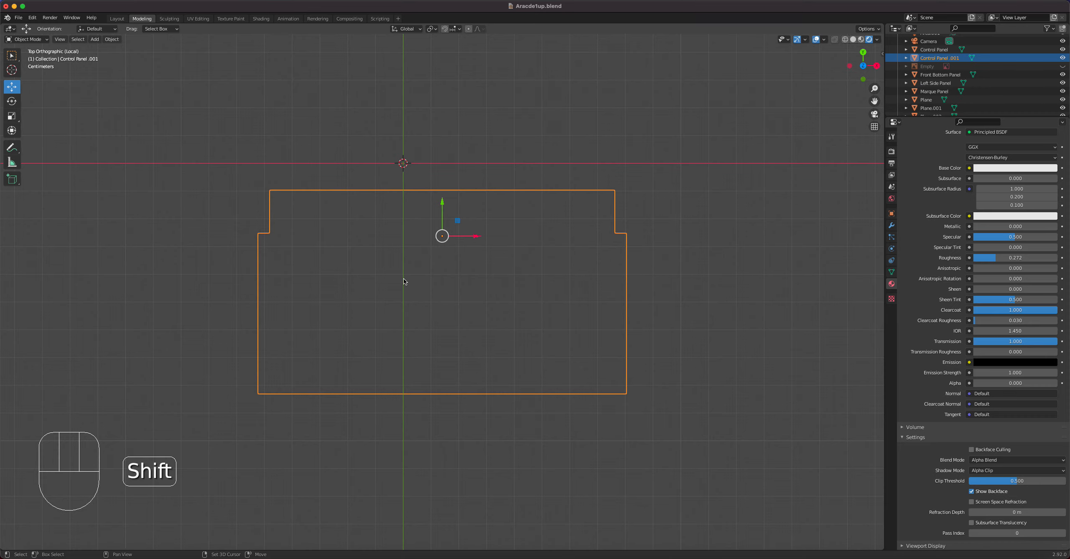
# Switch the viewport to Solid shading and try out a small torus beside the sheet before deleting it.
pyautogui.hotkey('shift', 'a')
pyautogui.moveTo(404, 281)
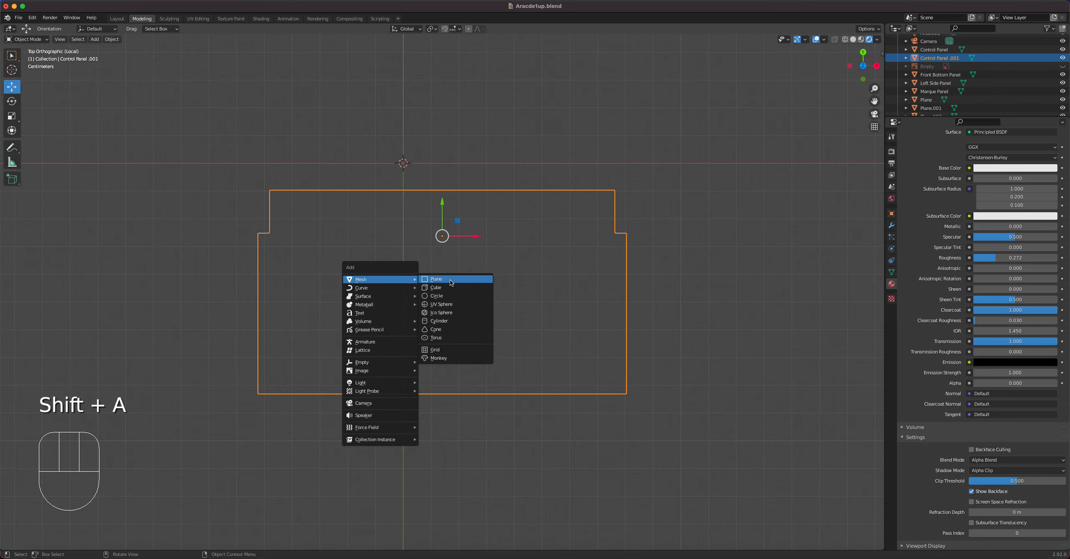
pyautogui.click(463, 338)
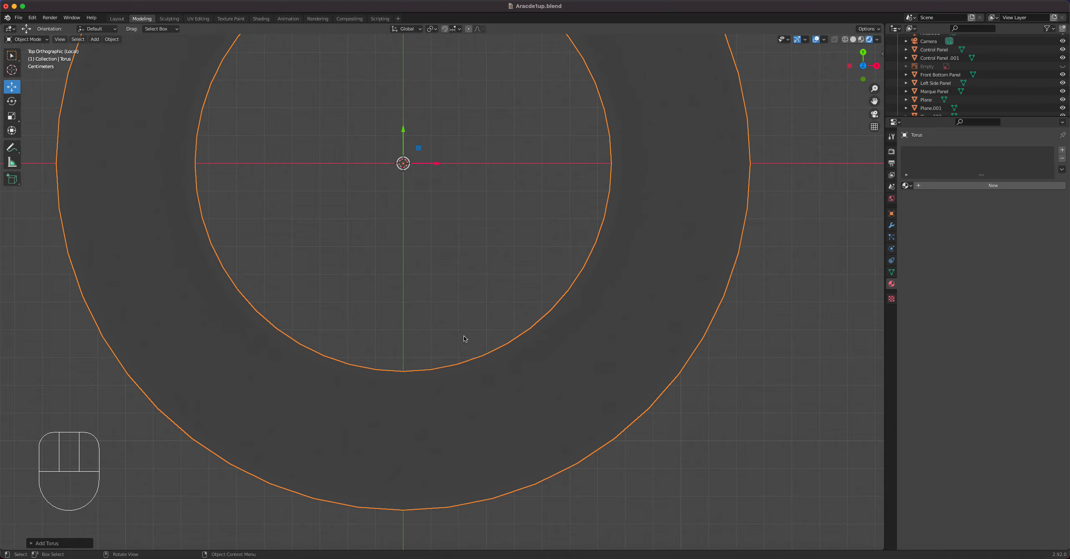
pyautogui.scroll(-5, 574, 304)
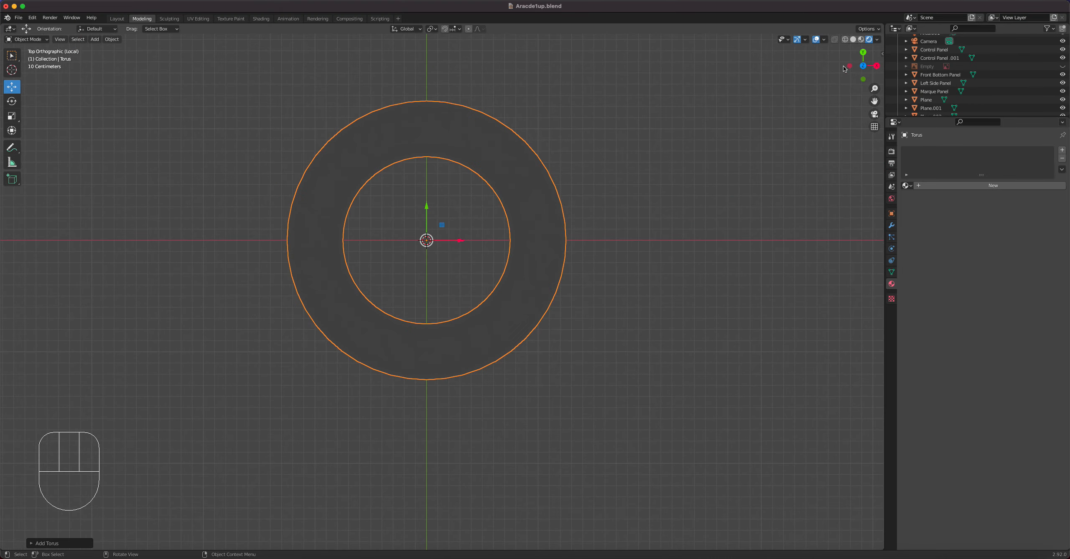
pyautogui.click(854, 39)
pyautogui.press('s')
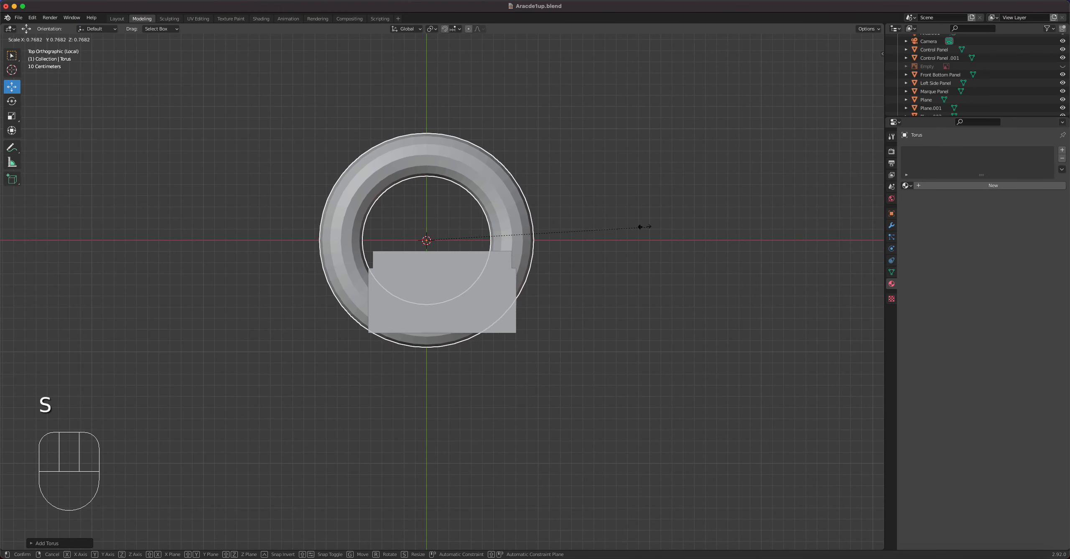
pyautogui.click(455, 225)
pyautogui.scroll(4, 447, 229)
pyautogui.scroll(3, 447, 228)
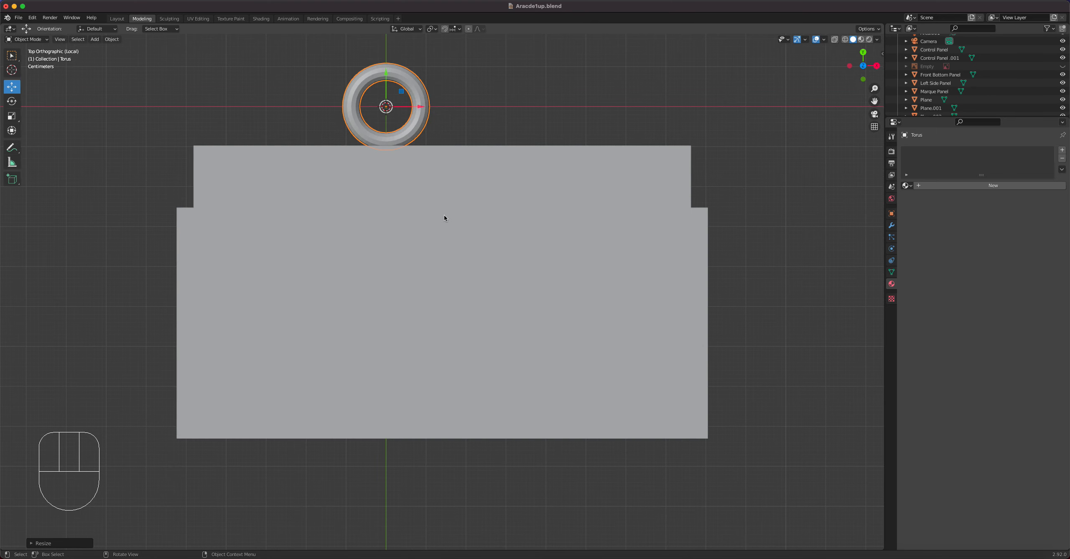
pyautogui.press('g')
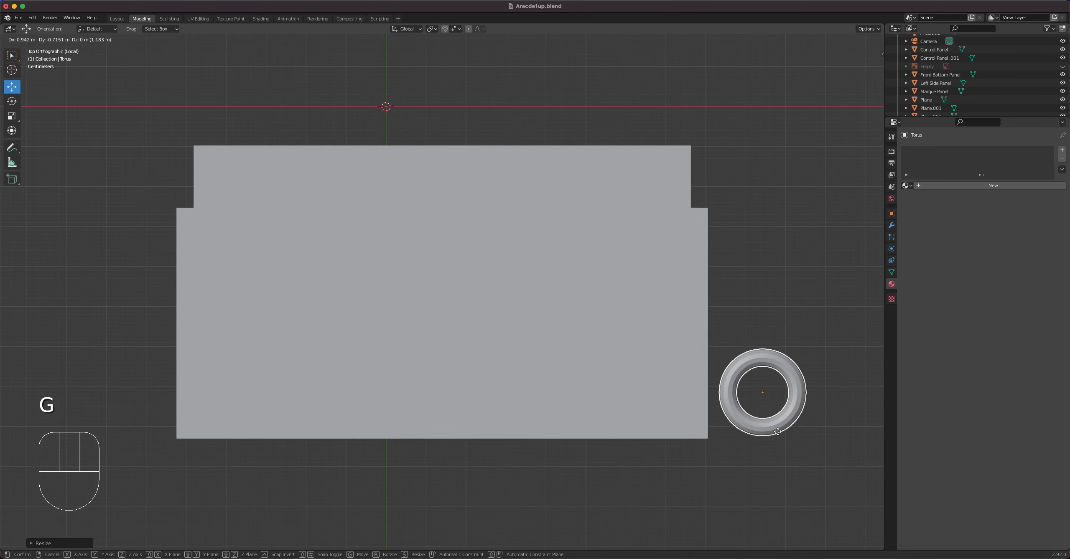
pyautogui.click(768, 428)
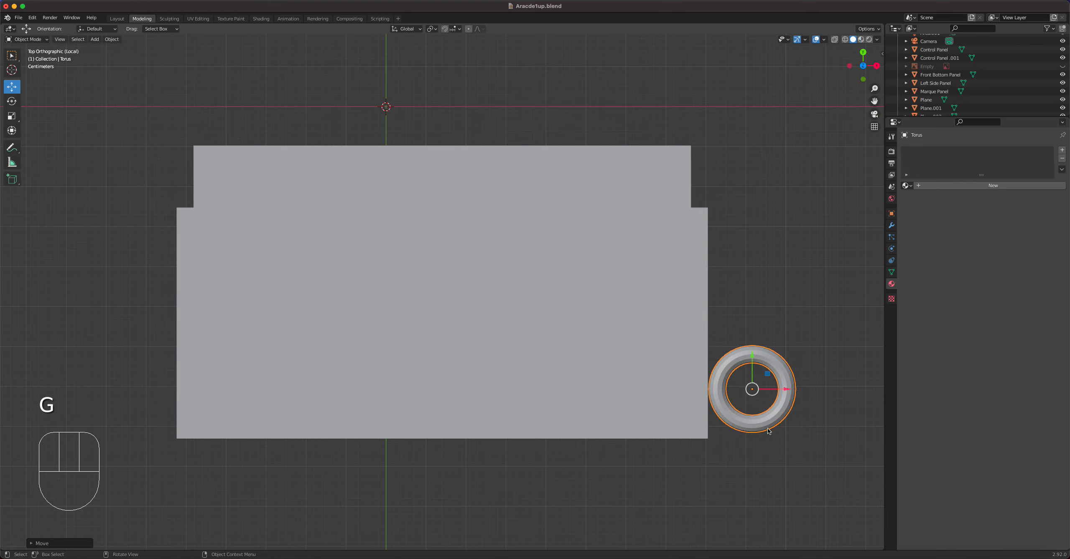
pyautogui.press('Delete')
# Add a new torus mesh and set its Minor Radius to 0.15 m.
pyautogui.hotkey('shift', 'a')
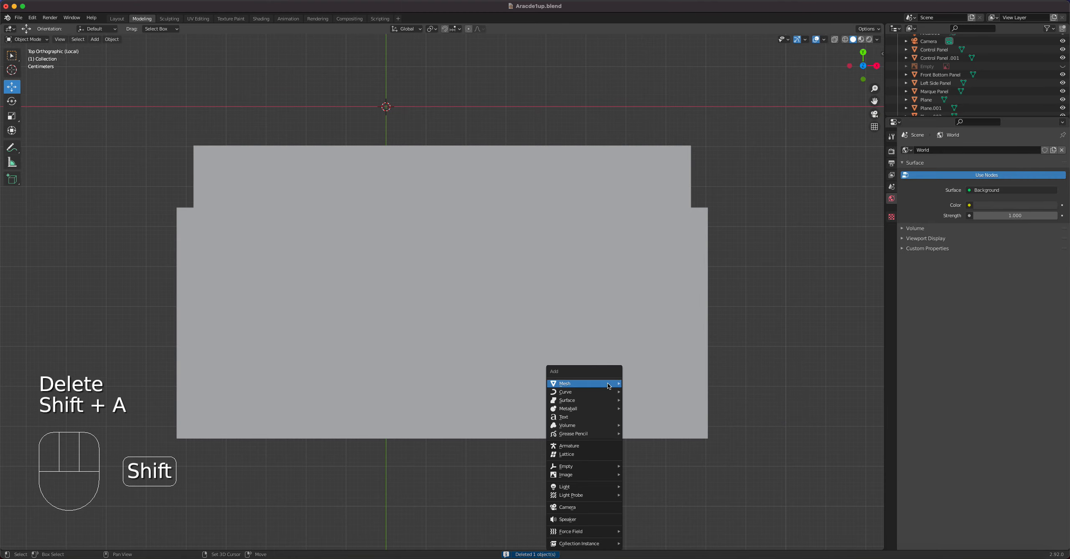
pyautogui.moveTo(607, 383)
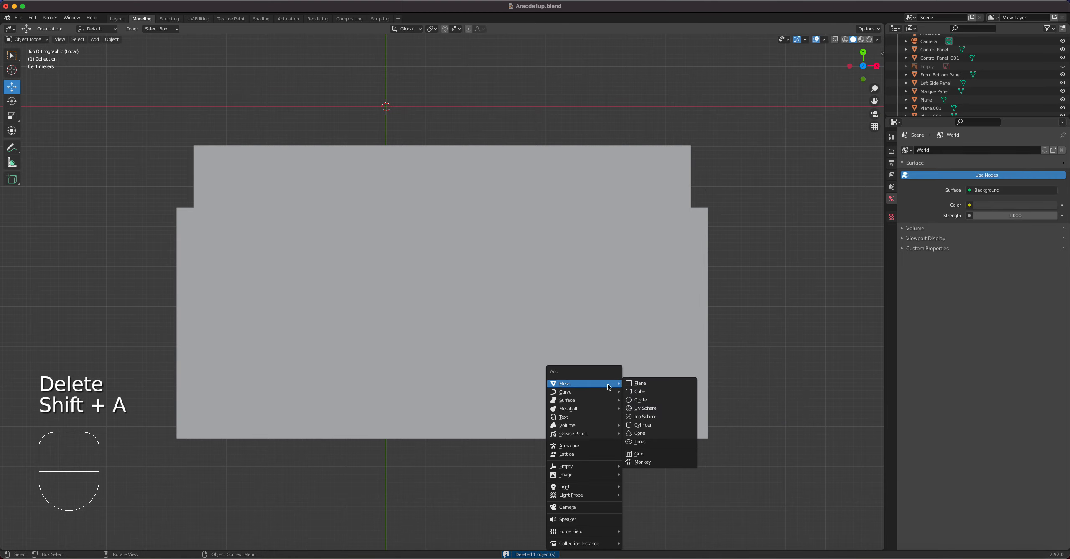
pyautogui.click(663, 444)
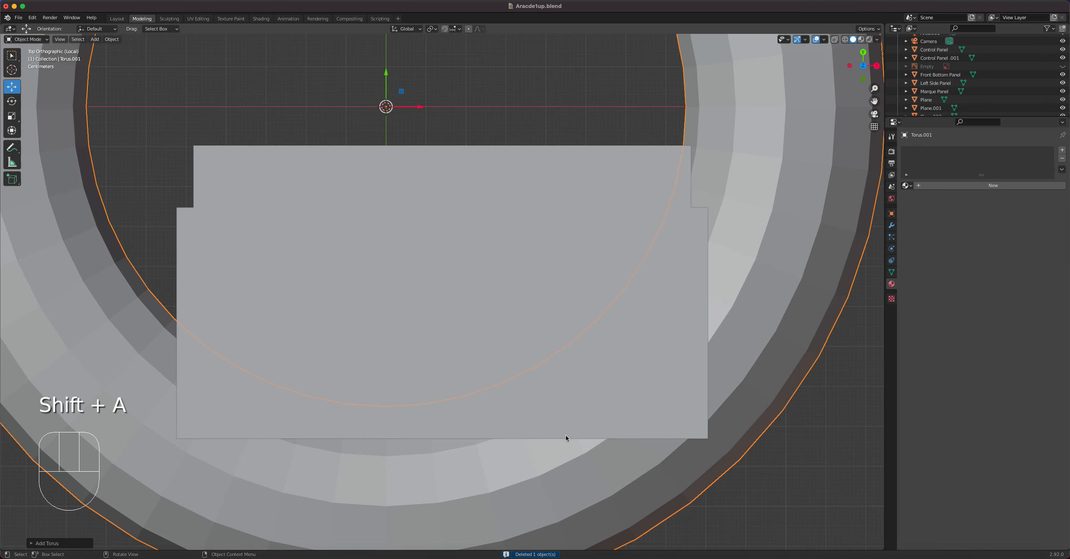
pyautogui.click(42, 544)
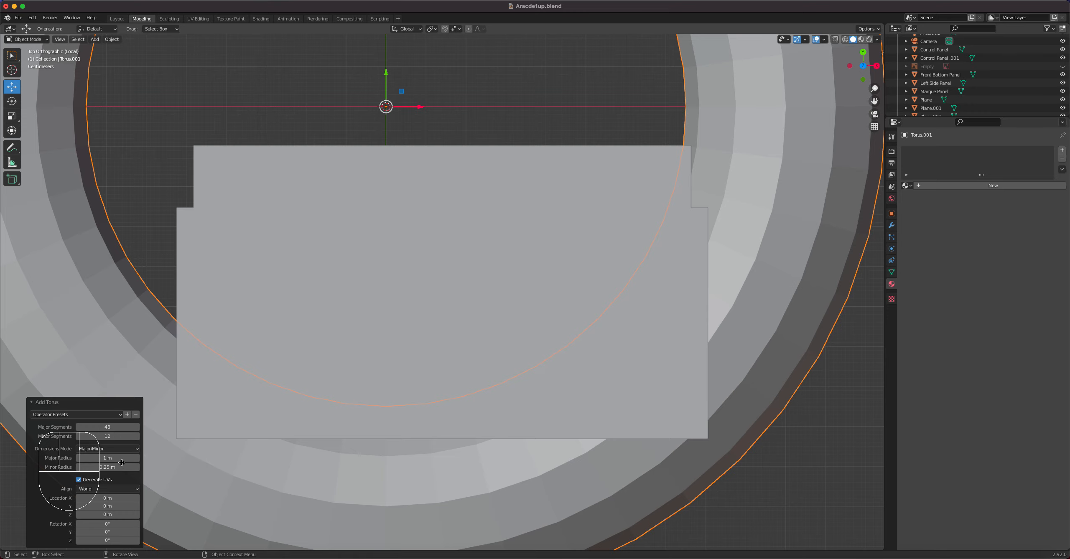
pyautogui.moveTo(123, 468)
pyautogui.mouseDown()
pyautogui.moveTo(94, 468)
pyautogui.moveTo(122, 468)
pyautogui.mouseUp()
pyautogui.click(91, 467)
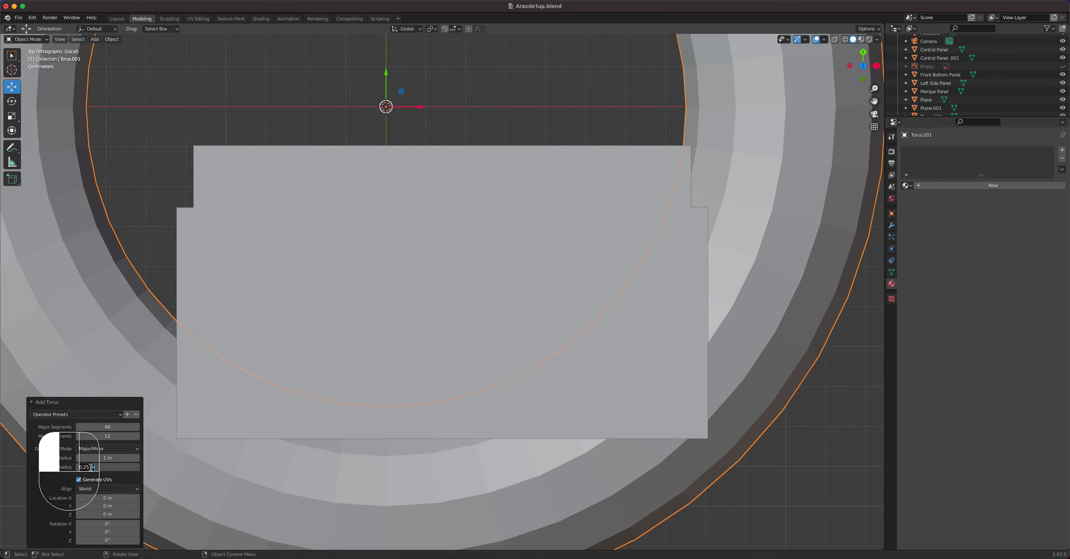
pyautogui.write('0.15')
pyautogui.press('Return')
# Raise the torus about 1.44 m in front view to just above the sheet and scale it down to about 0.107.
pyautogui.scroll(-6, 427, 349)
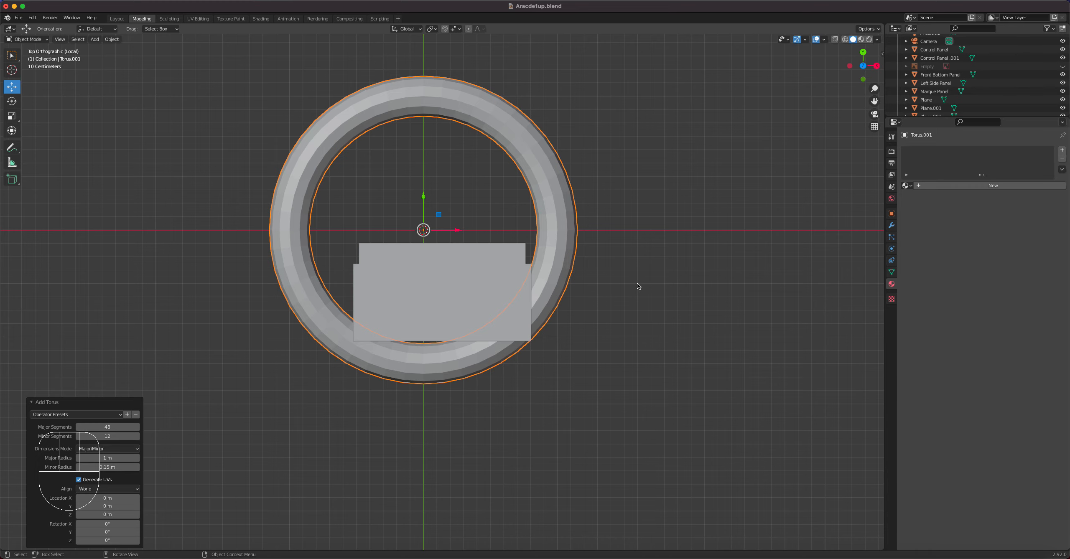
pyautogui.press('KP_1')
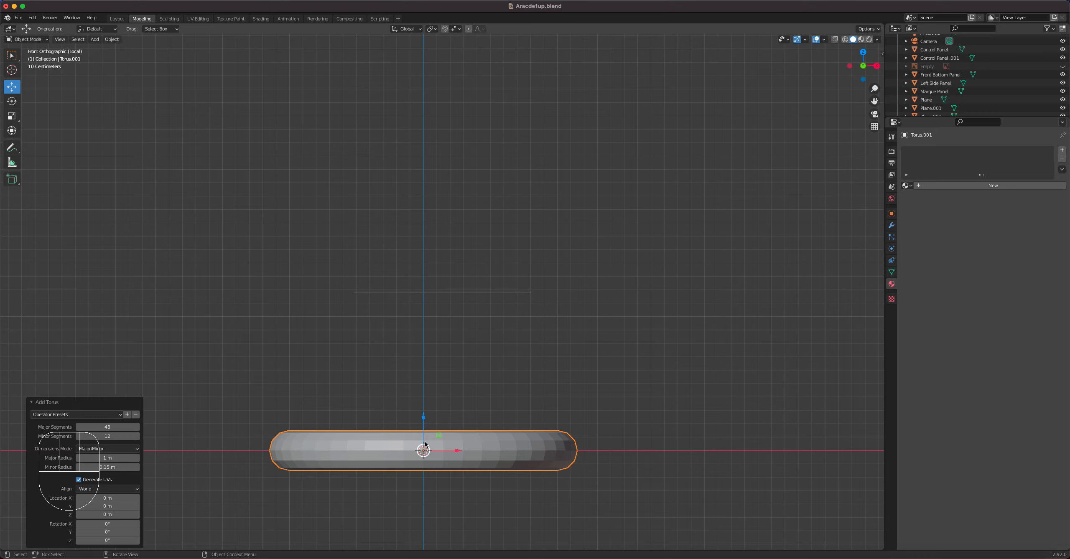
pyautogui.press('g')
pyautogui.click(449, 251)
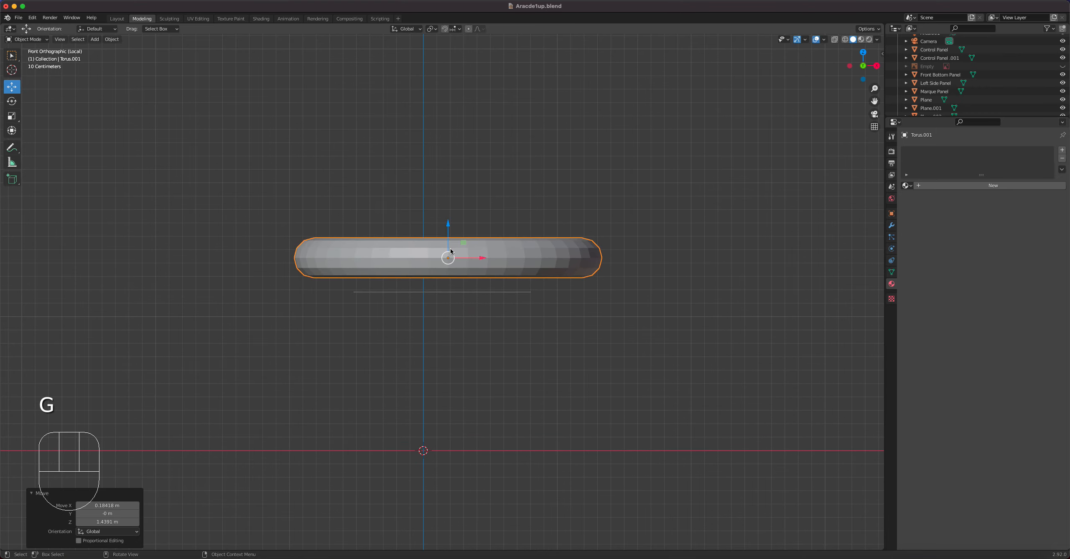
pyautogui.press('s')
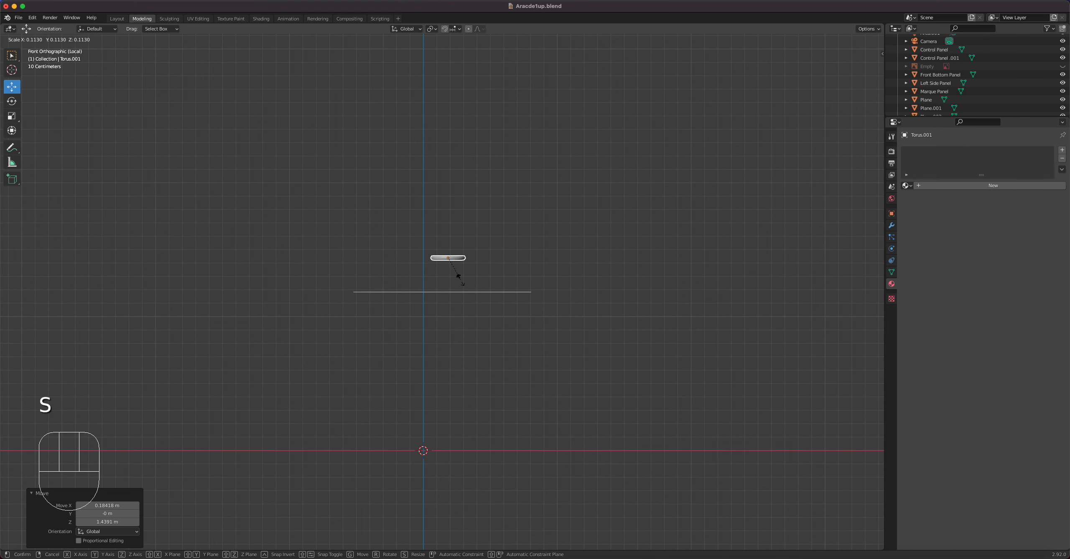
pyautogui.click(459, 281)
pyautogui.press('KP_7')
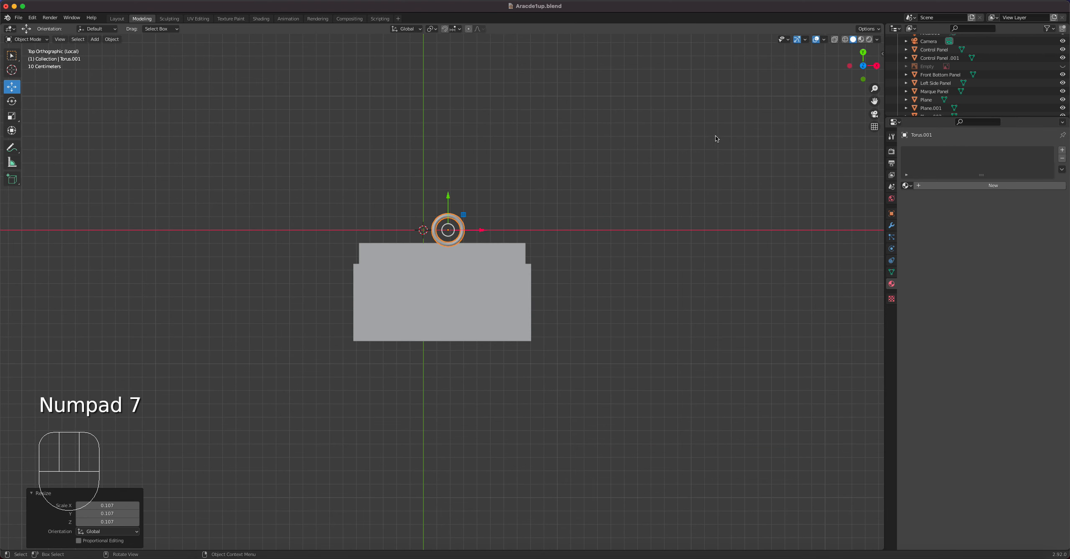
# Place the torus over the sheet near its horizontal centre in top view and scale it down further to about 0.427.
pyautogui.click(861, 40)
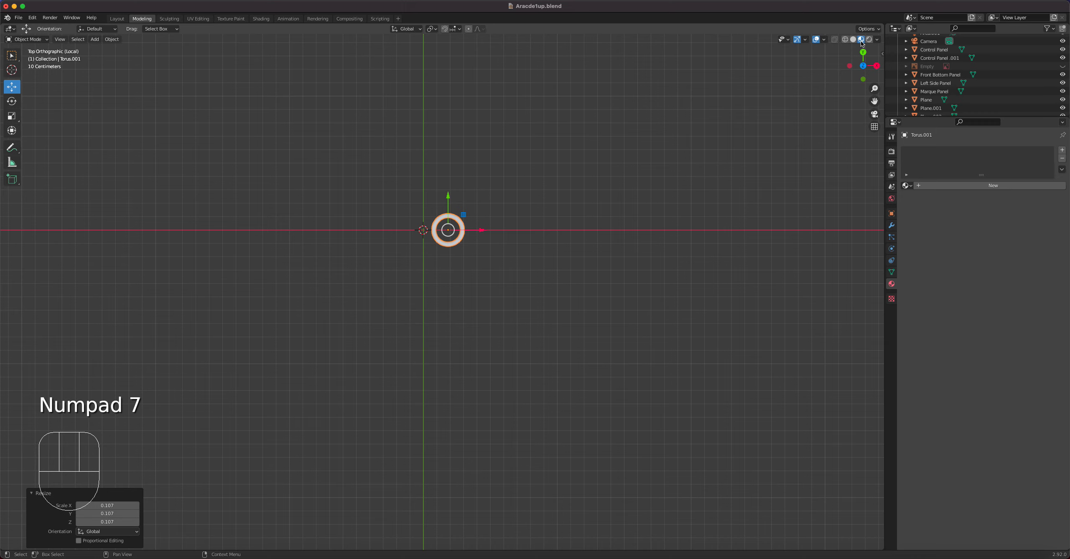
pyautogui.click(854, 39)
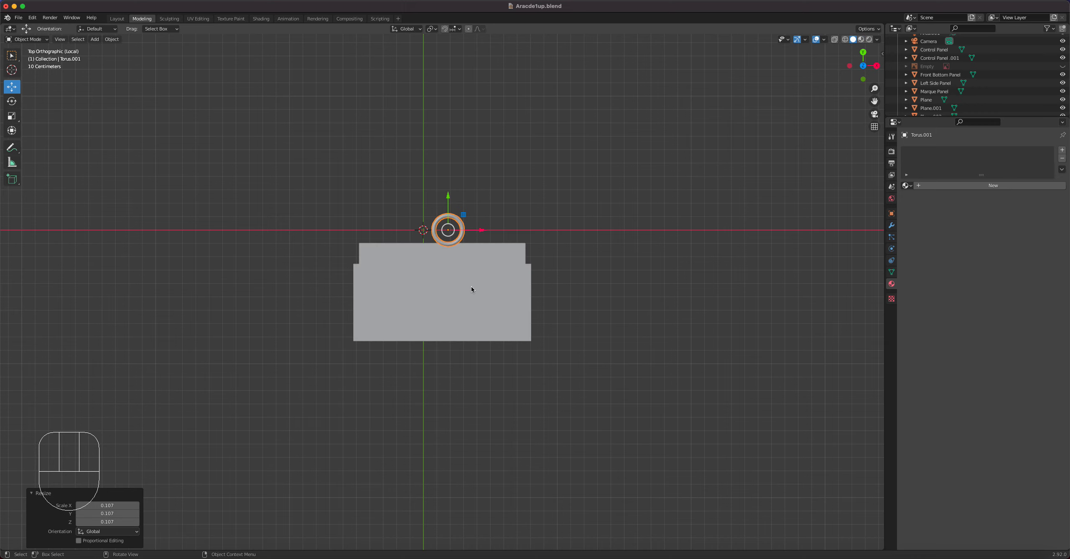
pyautogui.press('g')
pyautogui.click(486, 359)
pyautogui.scroll(4, 520, 340)
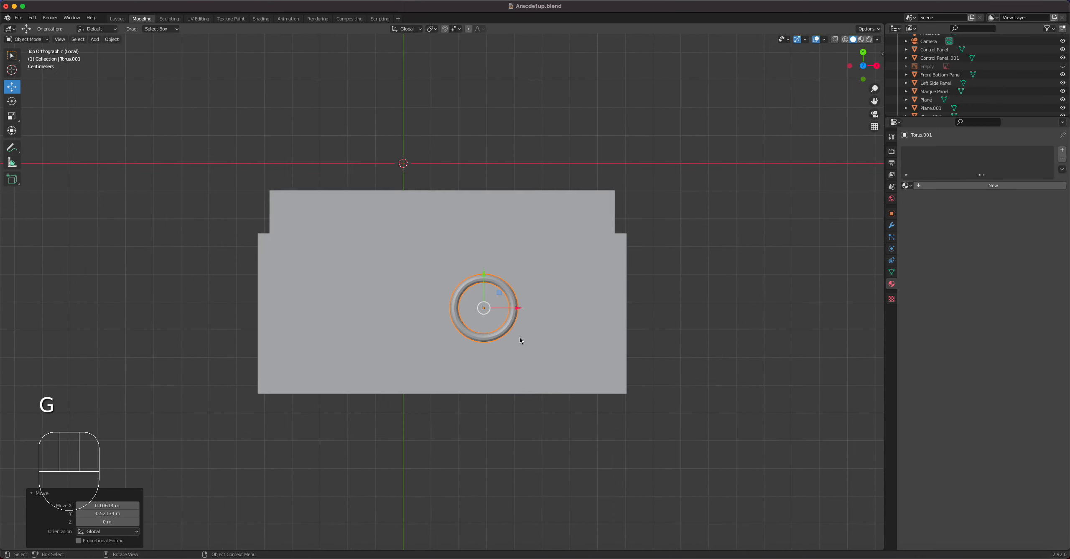
pyautogui.scroll(1, 521, 340)
pyautogui.press('s')
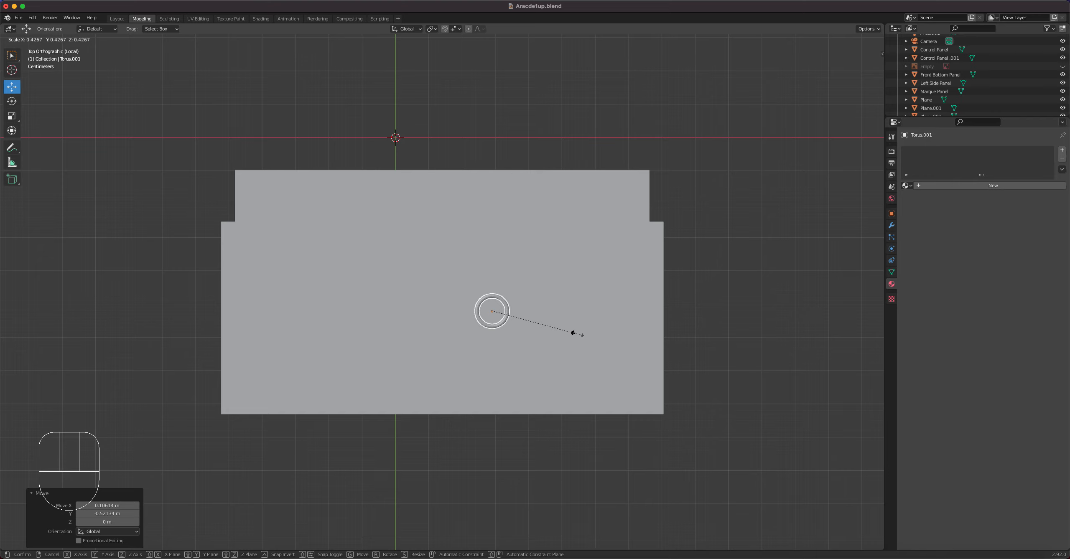
pyautogui.click(573, 333)
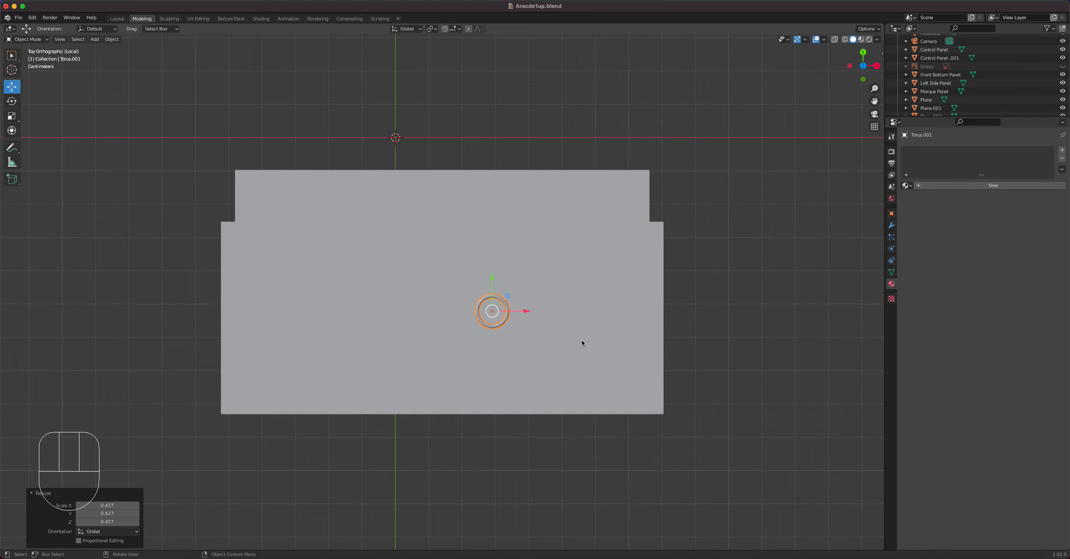
pyautogui.press('g')
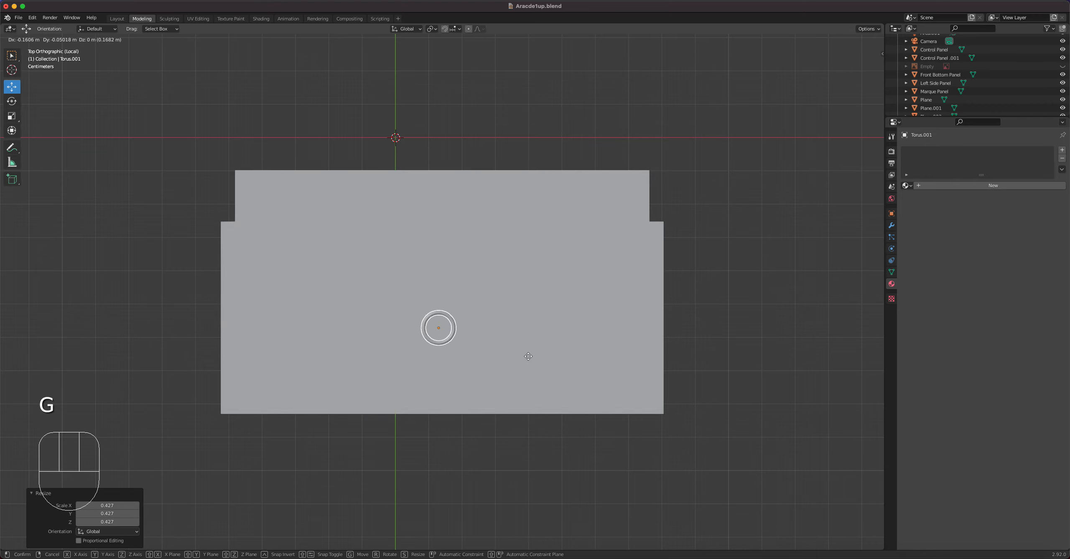
pyautogui.click(528, 354)
# Lower the torus vertically in front view until it is partly sunk into the sheet.
pyautogui.press('KP_1')
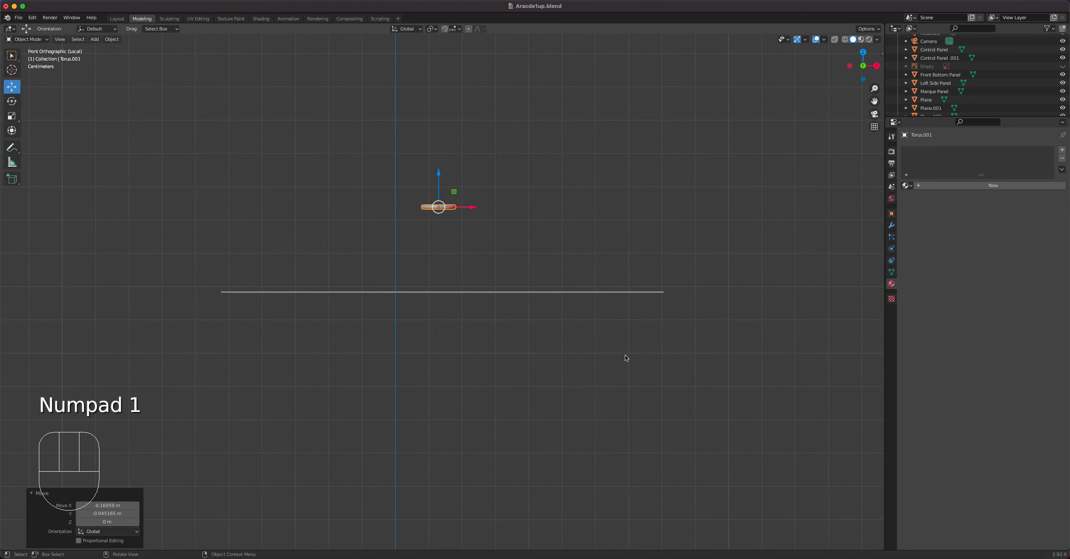
pyautogui.moveTo(437, 174); pyautogui.dragTo(442, 251)
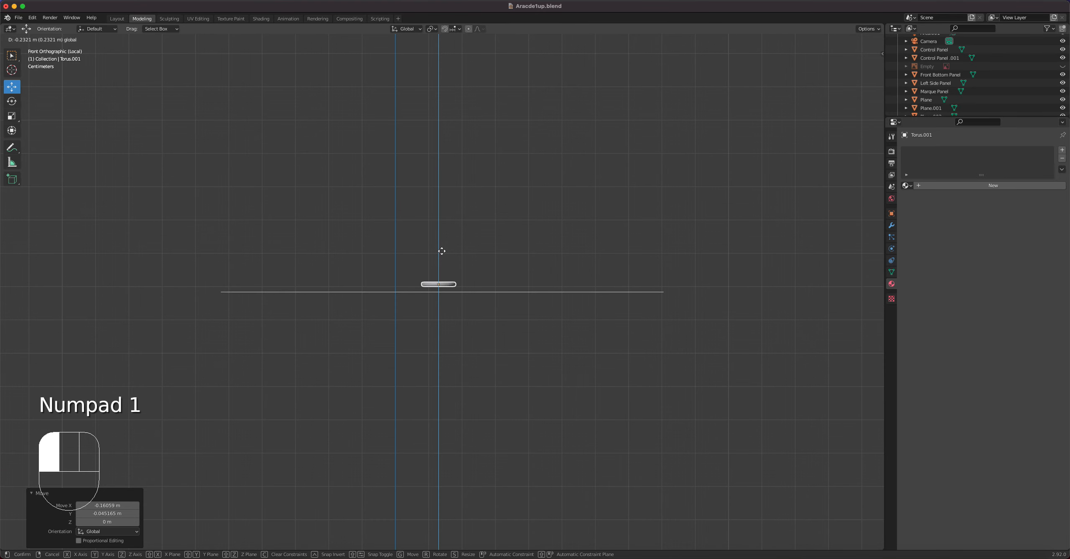
pyautogui.scroll(7, 441, 251)
pyautogui.scroll(3, 441, 252)
pyautogui.moveTo(422, 216); pyautogui.dragTo(419, 257)
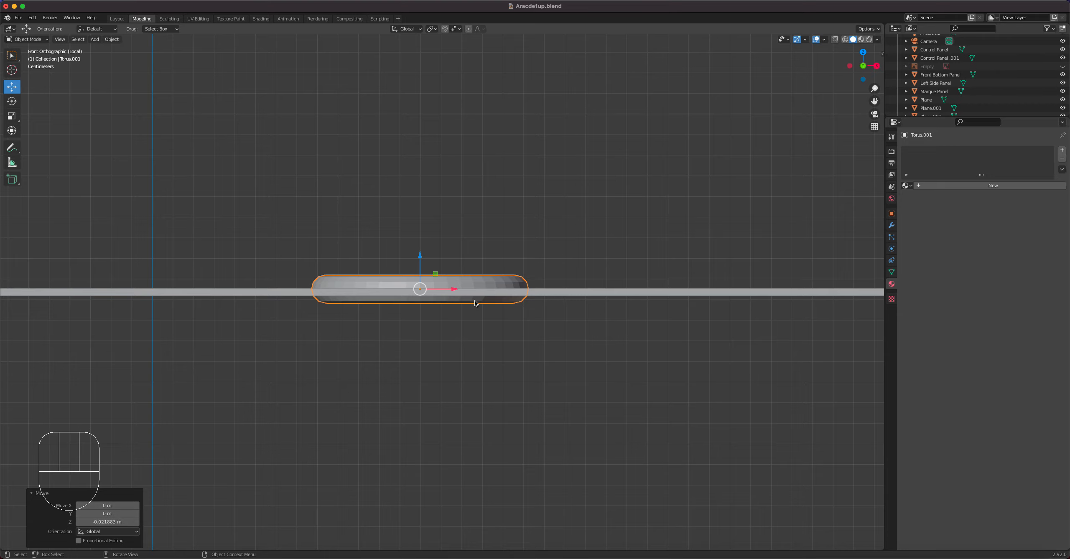
# Delete the torus's underside faces hidden by the sheet, growing the selection from a face loop underneath.
pyautogui.press('Tab')
pyautogui.moveTo(485, 300); pyautogui.dragTo(468, 121, button='middle')
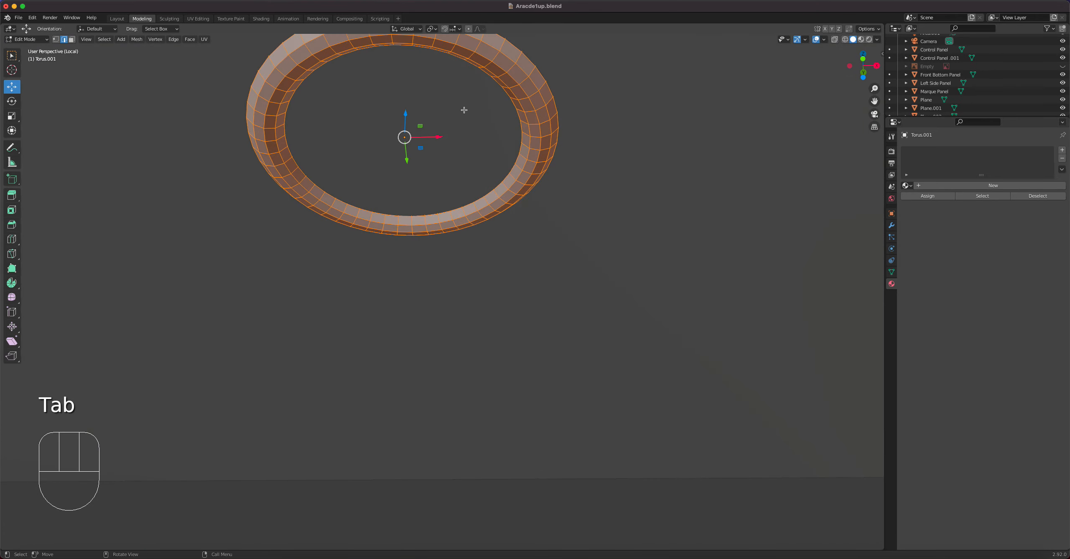
pyautogui.keyDown('alt'); pyautogui.click(428, 41); pyautogui.keyUp('alt')
pyautogui.press('3')
pyautogui.click(432, 44)
pyautogui.keyDown('alt'); pyautogui.click(432, 43); pyautogui.keyUp('alt')
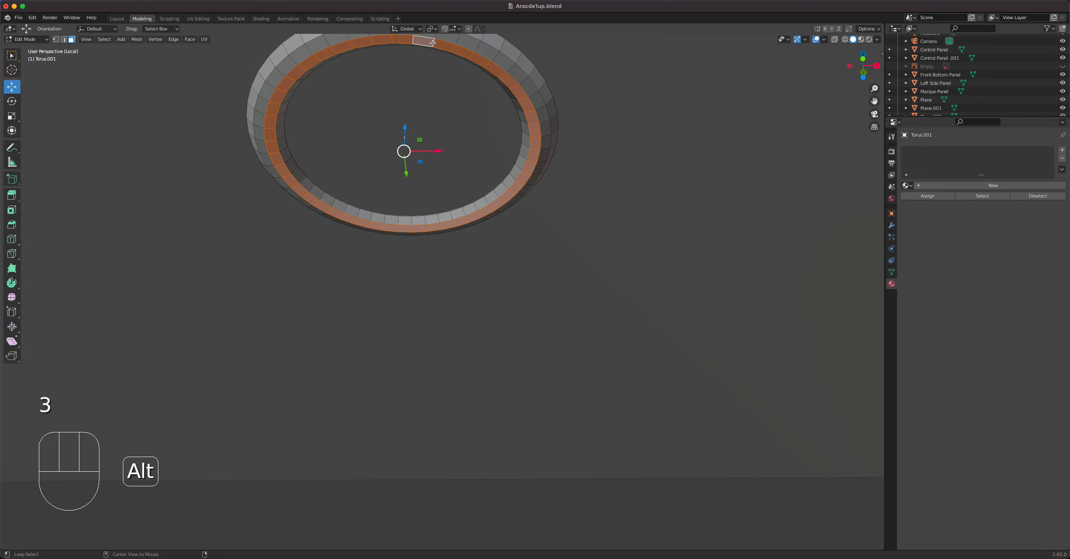
pyautogui.press('ctrl+KP_Add')
pyautogui.press('ctrl+KP_Add')
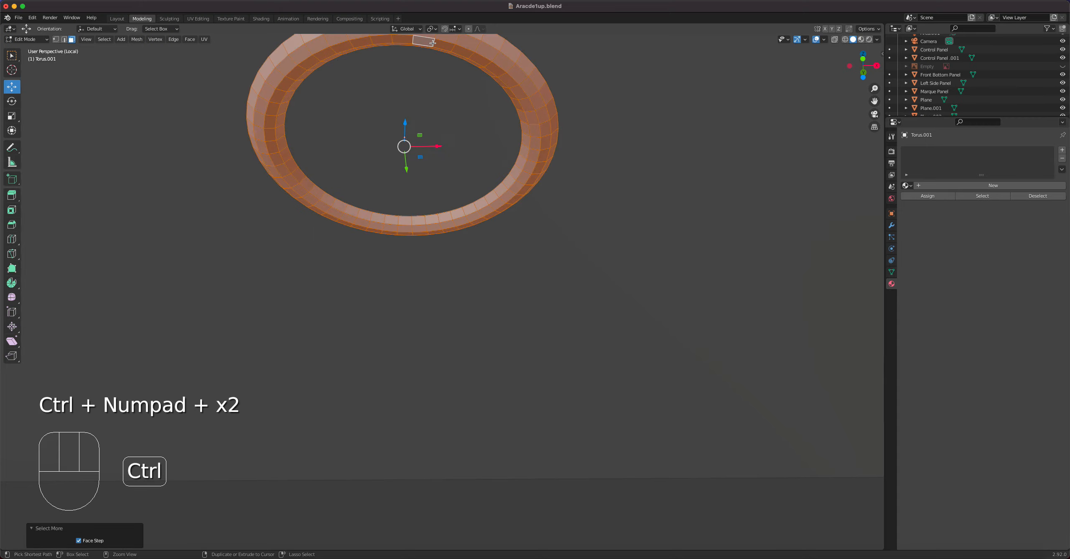
pyautogui.moveTo(410, 117); pyautogui.dragTo(418, 153, button='middle')
pyautogui.press('ctrl+KP_Add')
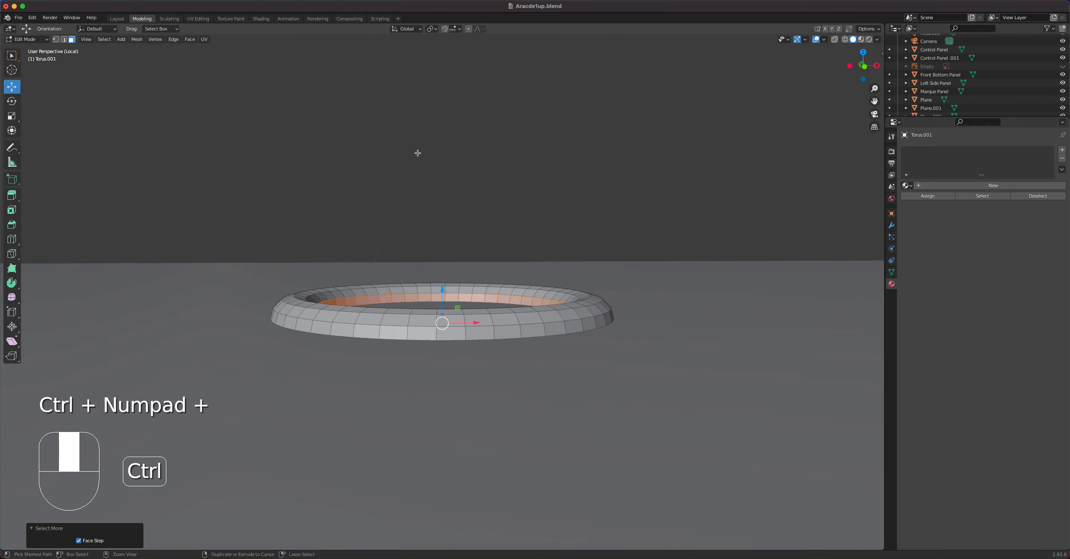
pyautogui.press('ctrl+KP_Add')
pyautogui.press('ctrl+KP_Subtract')
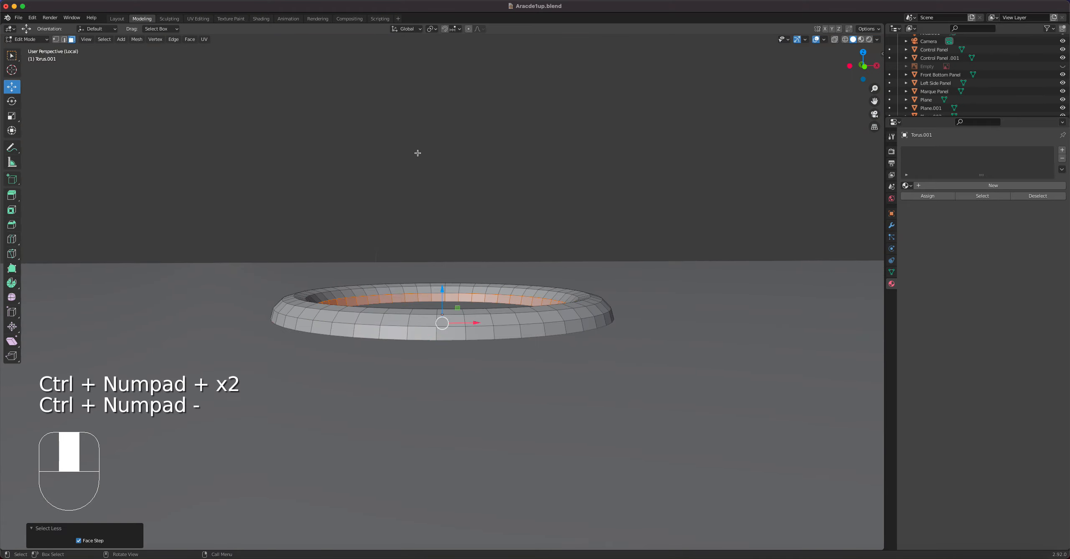
pyautogui.press('x')
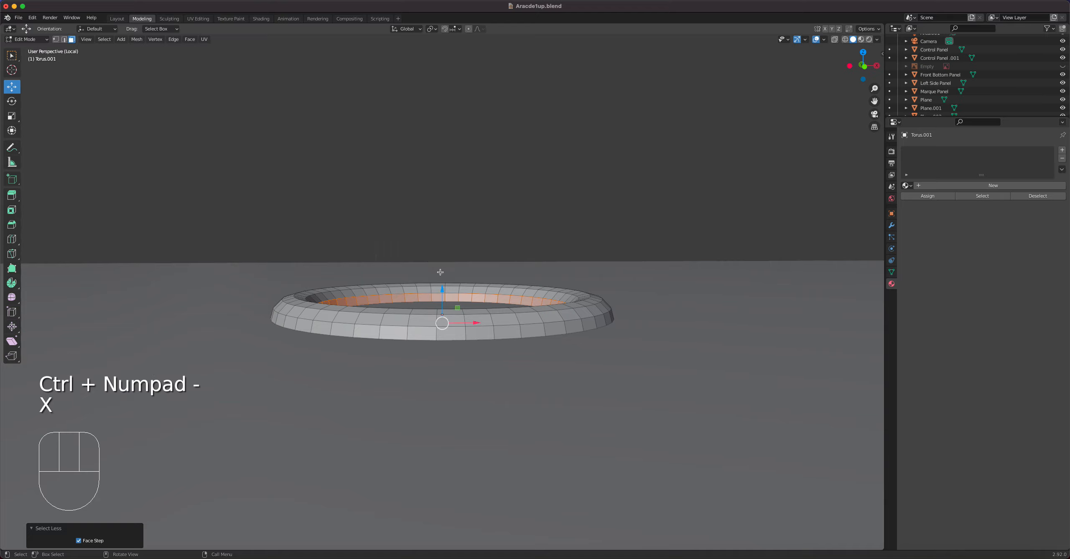
pyautogui.press('x')
pyautogui.click(440, 302)
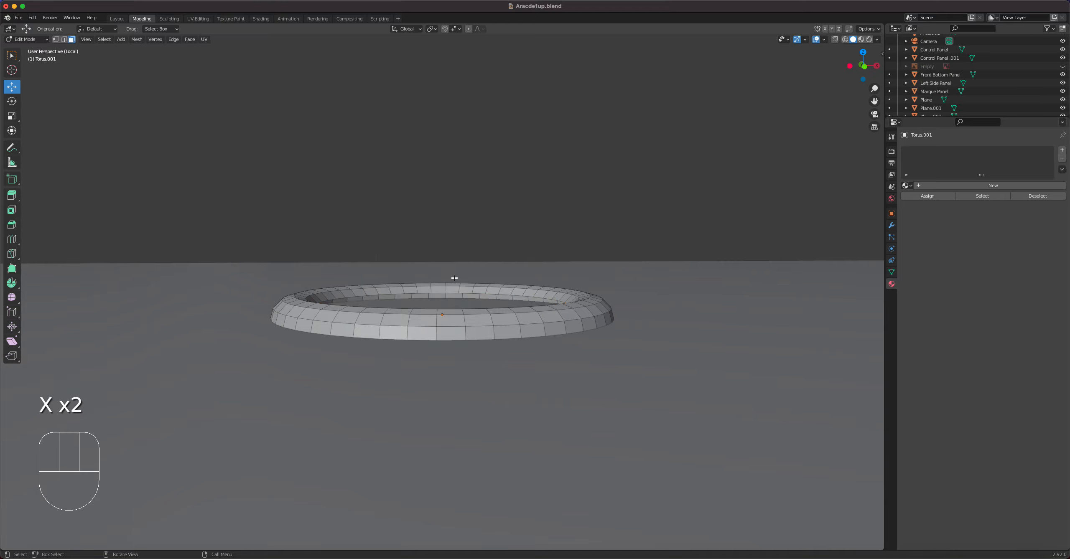
# Return to Object Mode and apply smooth shading to the ring.
pyautogui.press('Tab')
pyautogui.moveTo(477, 289); pyautogui.dragTo(487, 321, button='middle')
pyautogui.rightClick(489, 324)
pyautogui.click(489, 324)
pyautogui.scroll(-5, 481, 312)
pyautogui.moveTo(475, 304); pyautogui.dragTo(469, 324, button='middle')
# Add a cylinder mesh and set its Vertices to 48.
pyautogui.press('shift')
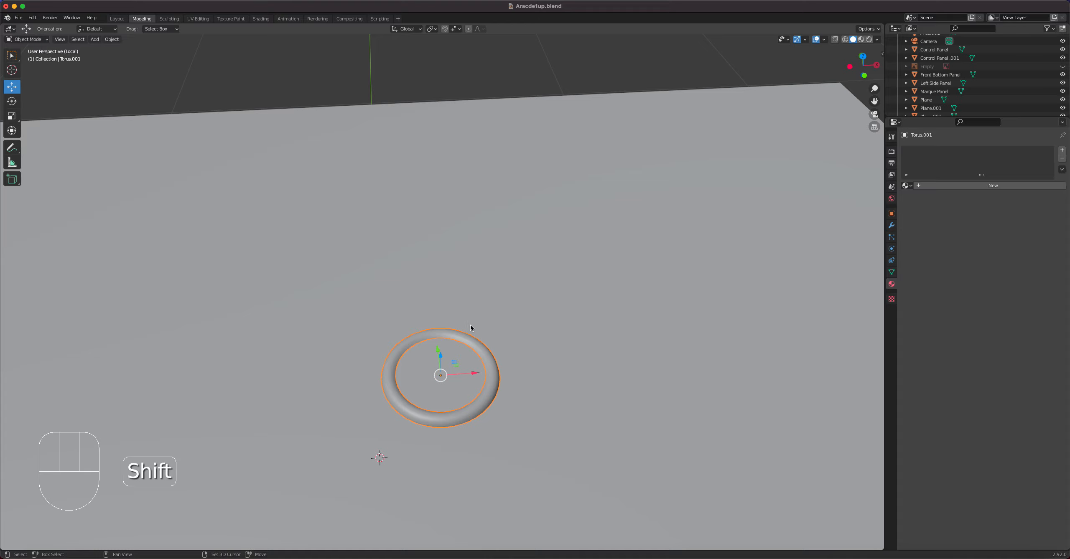
pyautogui.hotkey('shift', 'a')
pyautogui.moveTo(470, 326)
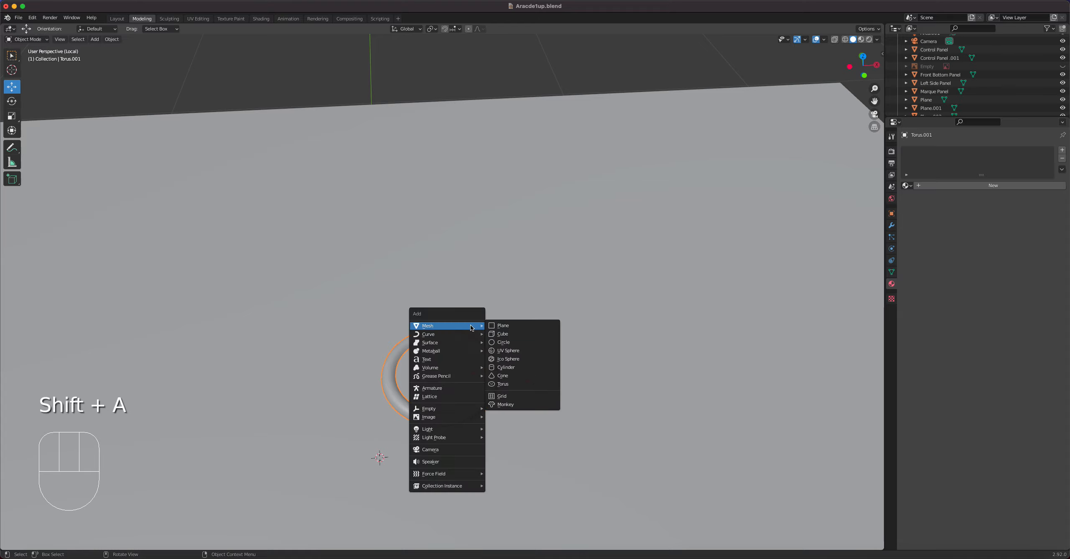
pyautogui.click(524, 368)
pyautogui.scroll(-3, 501, 341)
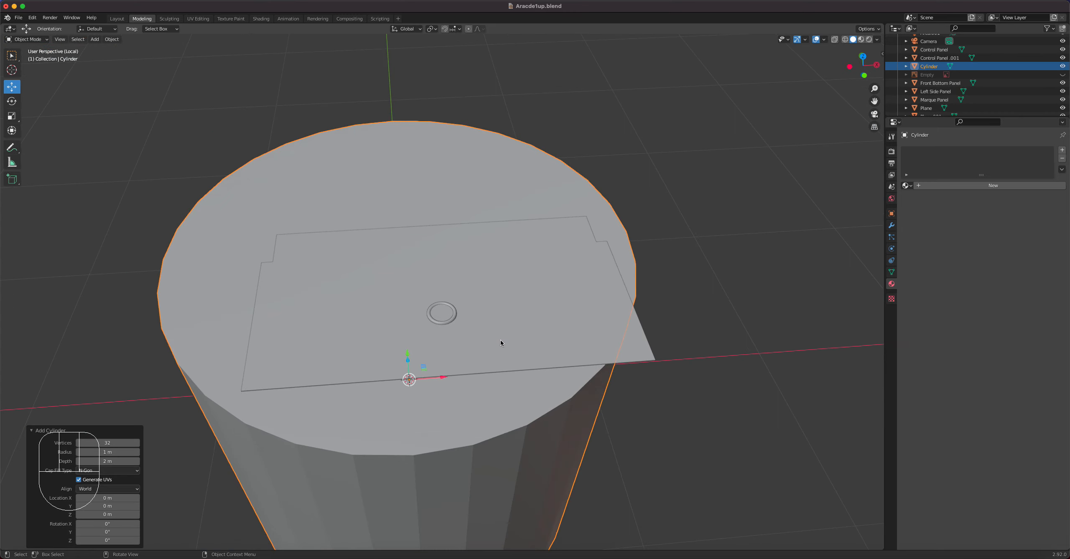
pyautogui.click(120, 444)
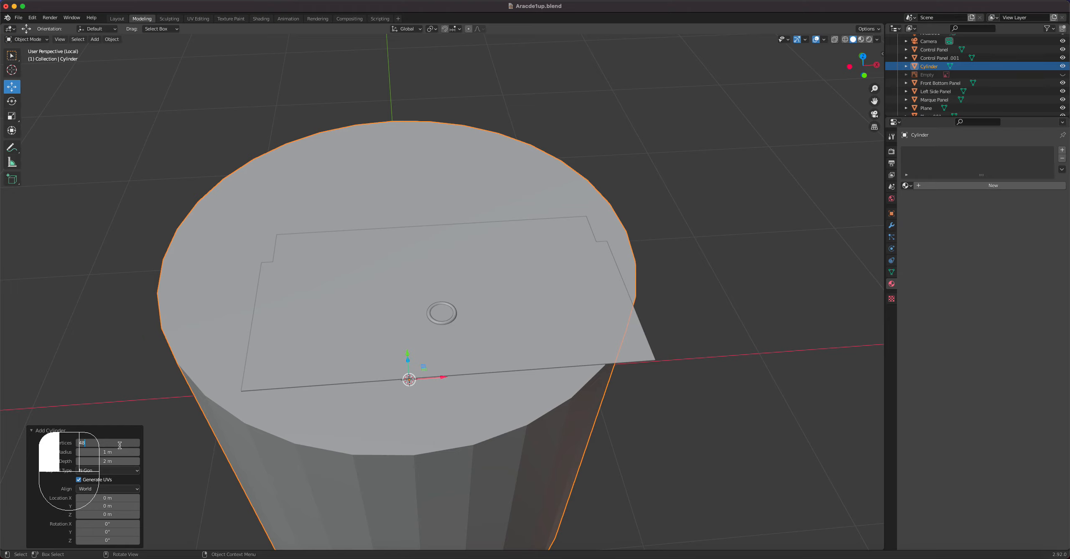
pyautogui.press('Return')
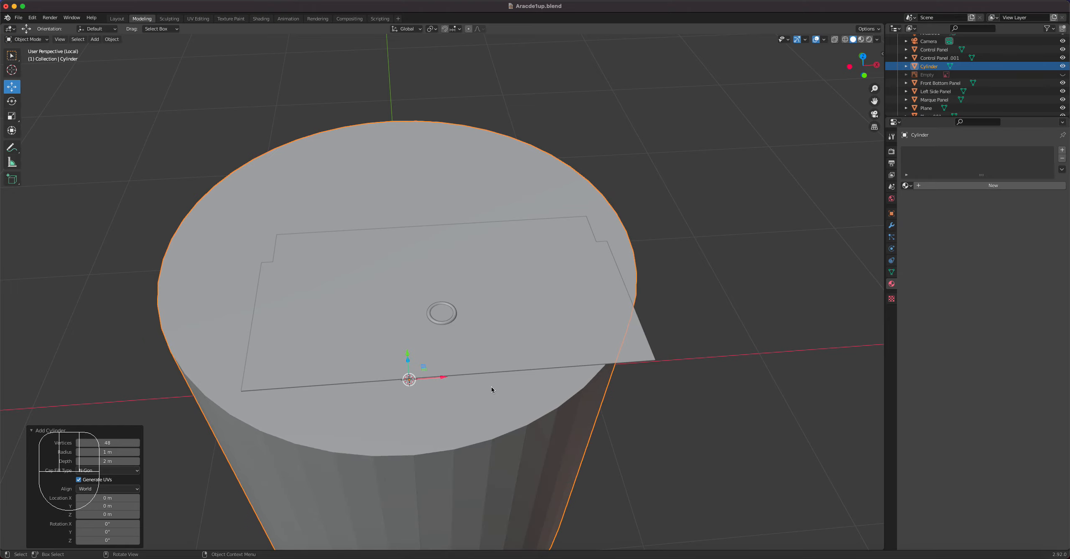
# Centre the cylinder inside the ring in top view and scale it to about 0.038 to fit the ring's opening.
pyautogui.press('KP_7')
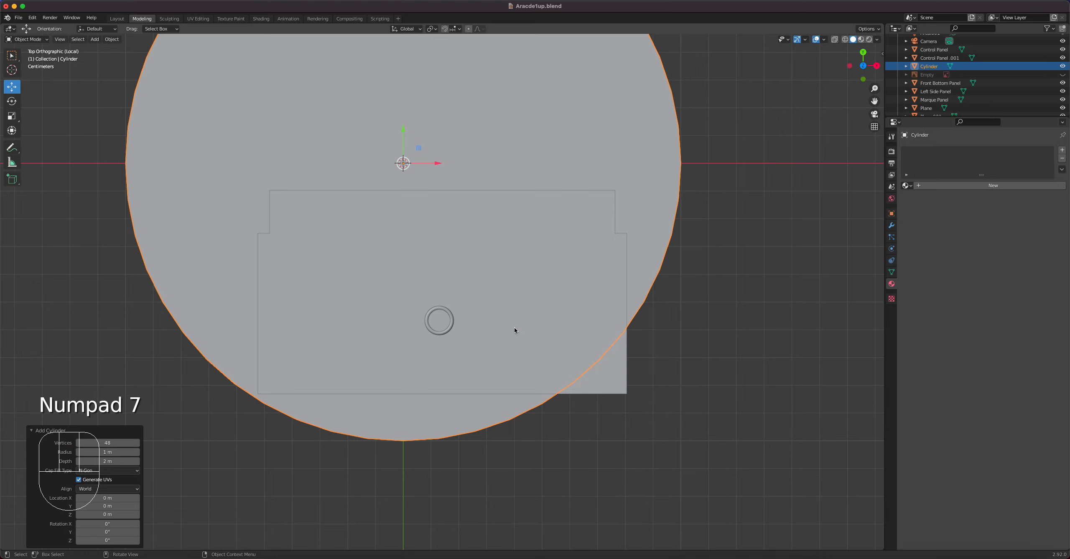
pyautogui.press('g')
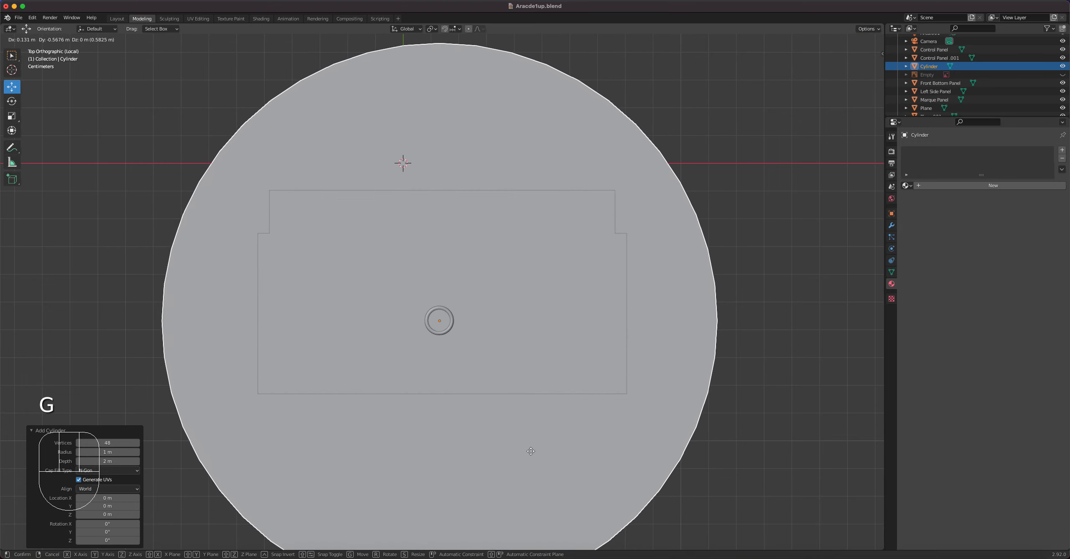
pyautogui.click(529, 451)
pyautogui.press('s')
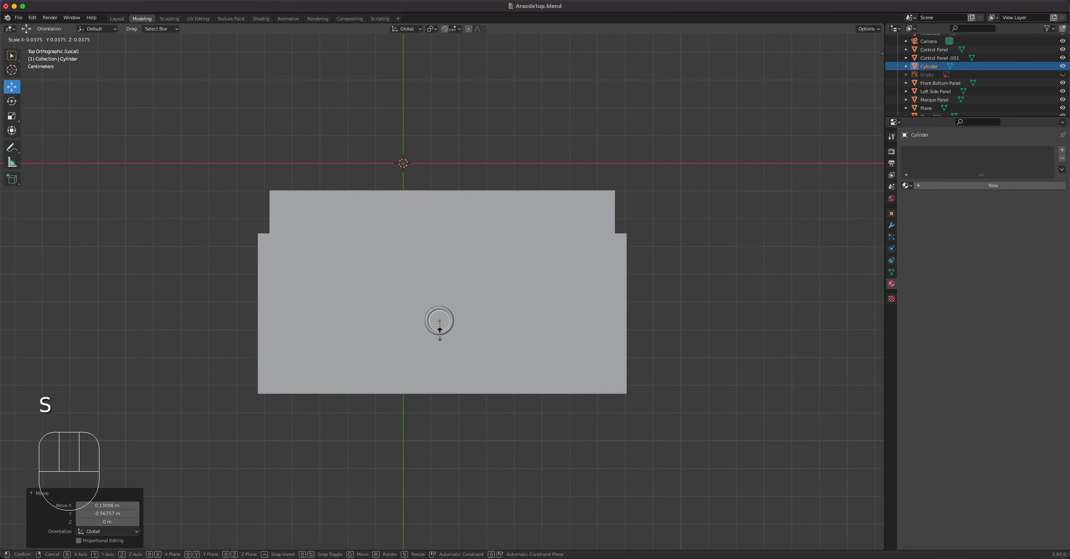
pyautogui.click(455, 331)
pyautogui.press('KP_Decimal')
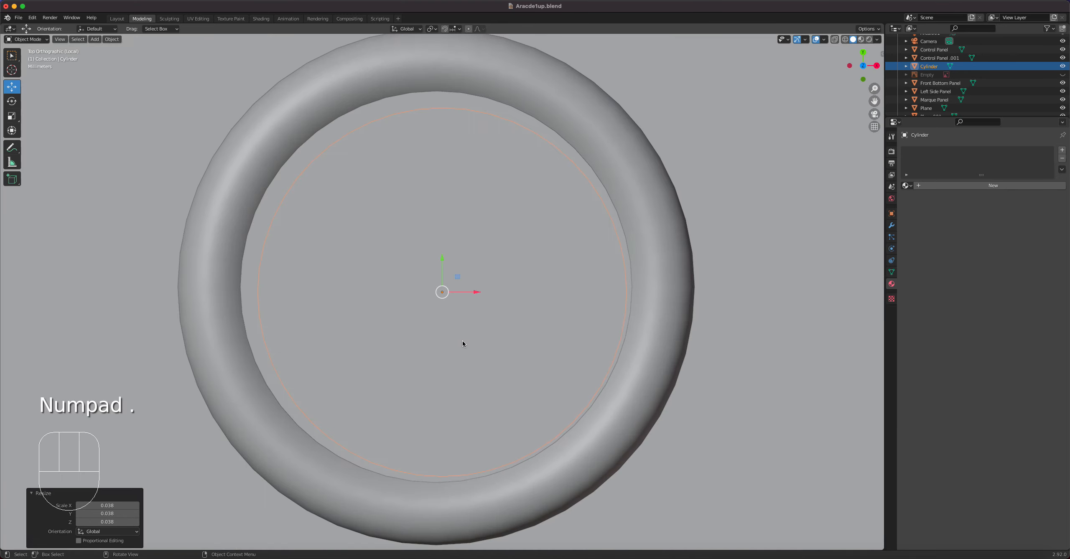
# Fine-tune the cylinder's position inside the ring in top view and scale it by about 1.046 to fill the opening.
pyautogui.press('g')
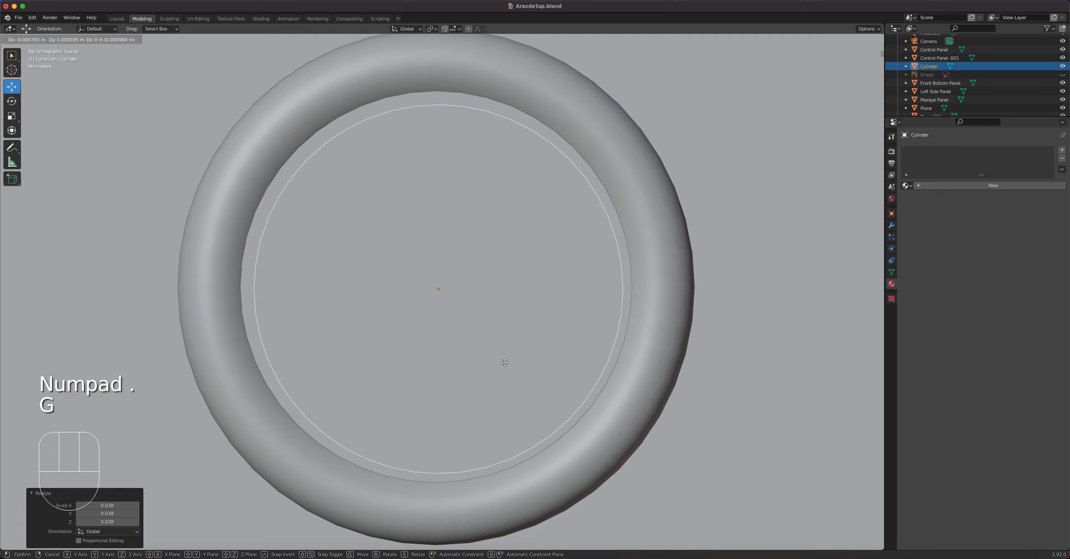
pyautogui.click(504, 362)
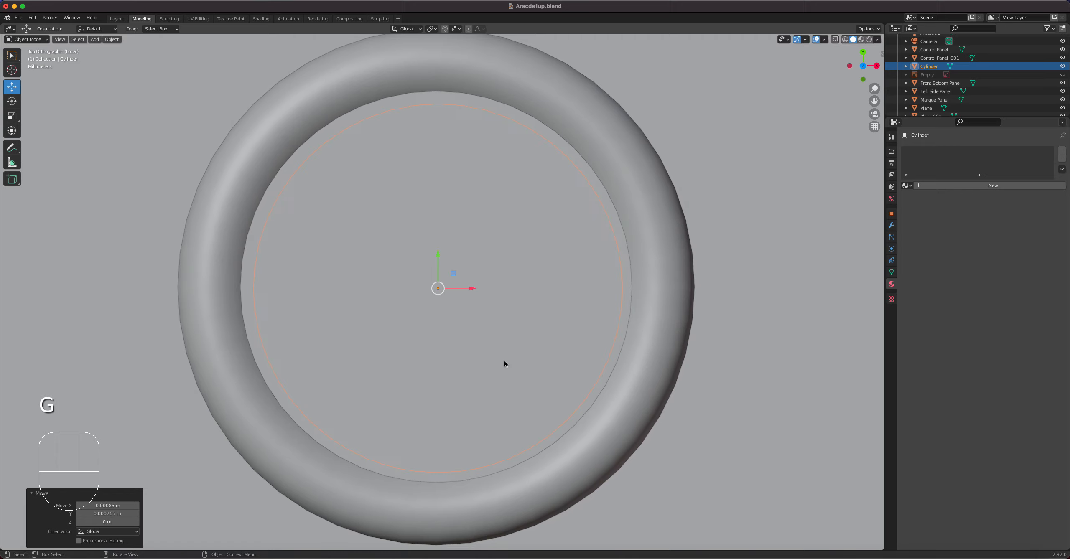
pyautogui.press('s')
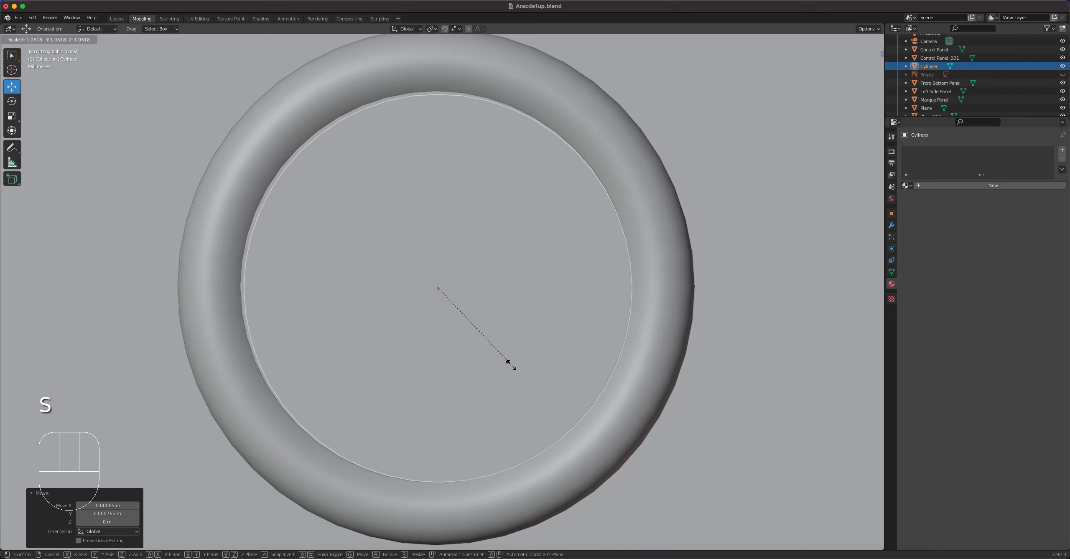
pyautogui.click(510, 364)
pyautogui.press('g')
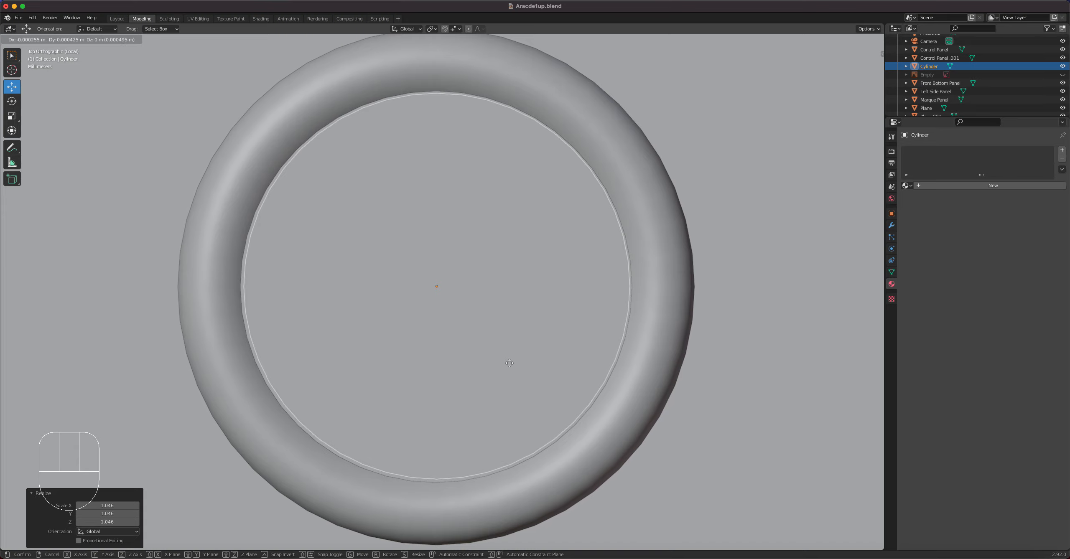
pyautogui.click(509, 363)
# Raise the cylinder about 1.19 m along Z in front view so it passes through the ring on the sheet.
pyautogui.moveTo(536, 371); pyautogui.dragTo(533, 301, button='middle')
pyautogui.scroll(-4, 533, 301)
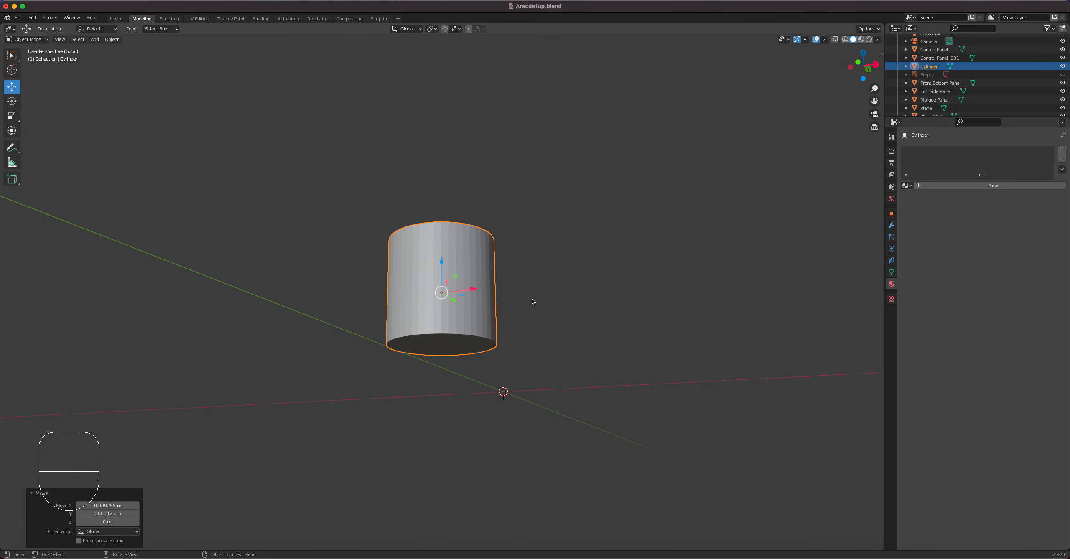
pyautogui.press('KP_1')
pyautogui.scroll(-10, 493, 335)
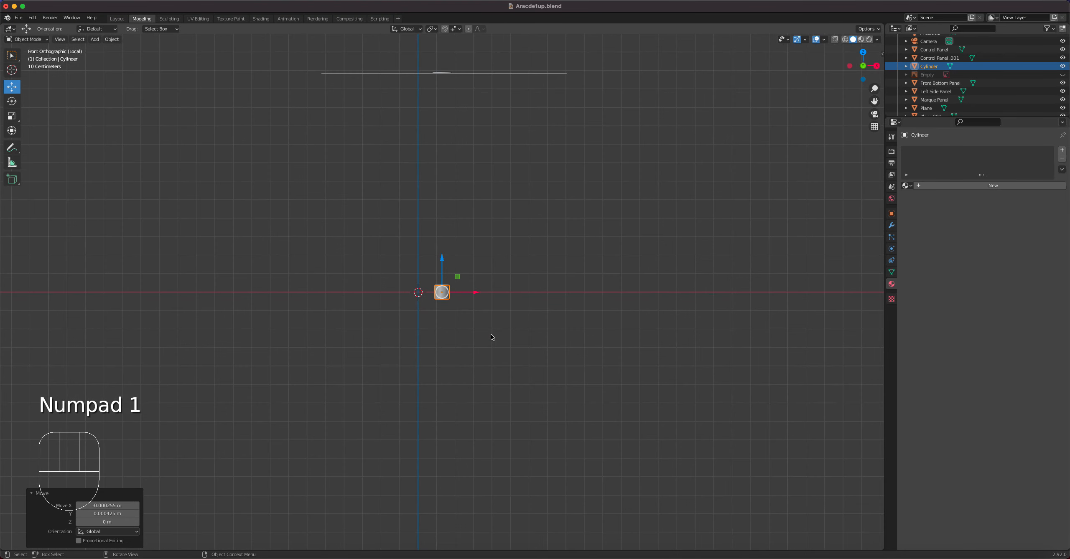
pyautogui.moveTo(442, 263); pyautogui.dragTo(442, 133)
pyautogui.scroll(5, 431, 199)
pyautogui.keyDown('shift'); pyautogui.moveTo(432, 199); pyautogui.dragTo(483, 492, button='middle'); pyautogui.keyUp('shift')
pyautogui.keyDown('shift'); pyautogui.moveTo(472, 232); pyautogui.dragTo(449, 94, button='middle'); pyautogui.keyUp('shift')
pyautogui.keyDown('shift'); pyautogui.moveTo(511, 174); pyautogui.dragTo(492, 398, button='middle'); pyautogui.keyUp('shift')
pyautogui.scroll(3, 498, 261)
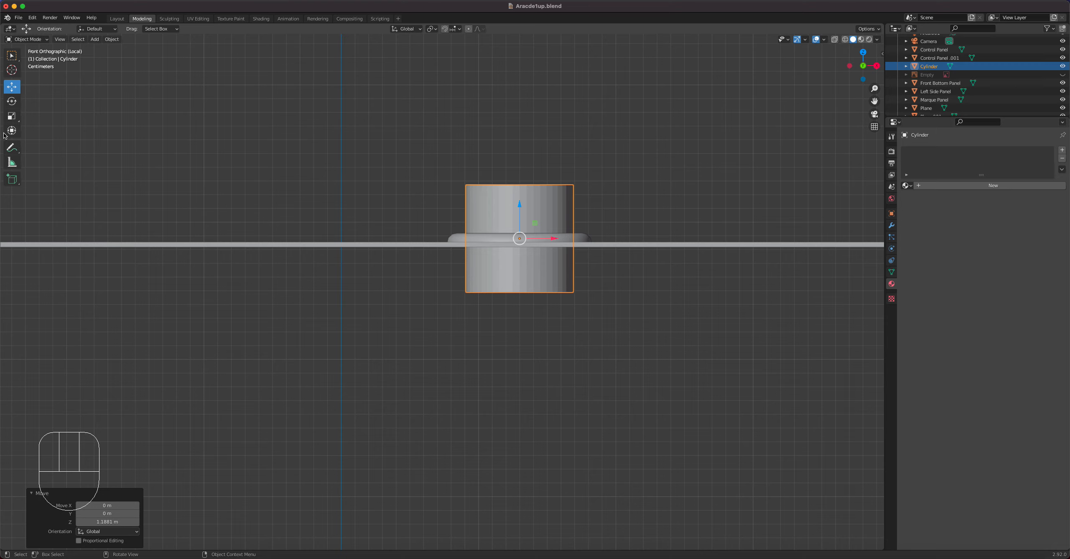
# Flatten the cylinder along Z to about 0.397 of its height and raise it about 0.0094 m.
pyautogui.click(12, 115)
pyautogui.moveTo(520, 205); pyautogui.dragTo(520, 230)
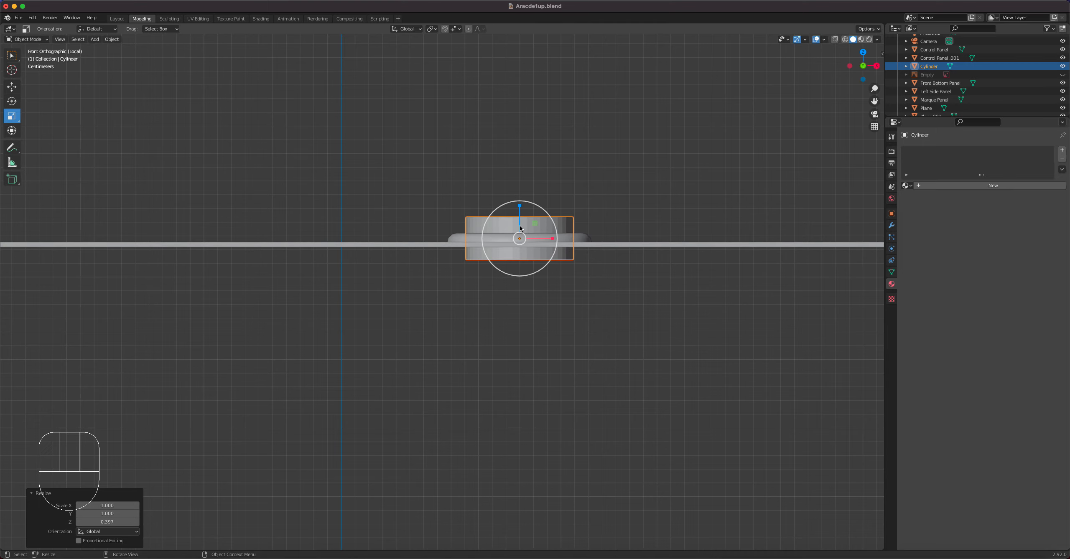
pyautogui.click(12, 86)
pyautogui.moveTo(520, 206)
pyautogui.mouseDown()
pyautogui.moveTo(518, 177)
pyautogui.moveTo(519, 189)
pyautogui.mouseUp()
# Apply smooth shading to the cylinder and enable Auto Smooth in its Normals settings.
pyautogui.moveTo(639, 237); pyautogui.dragTo(575, 297, button='middle')
pyautogui.rightClick(554, 278)
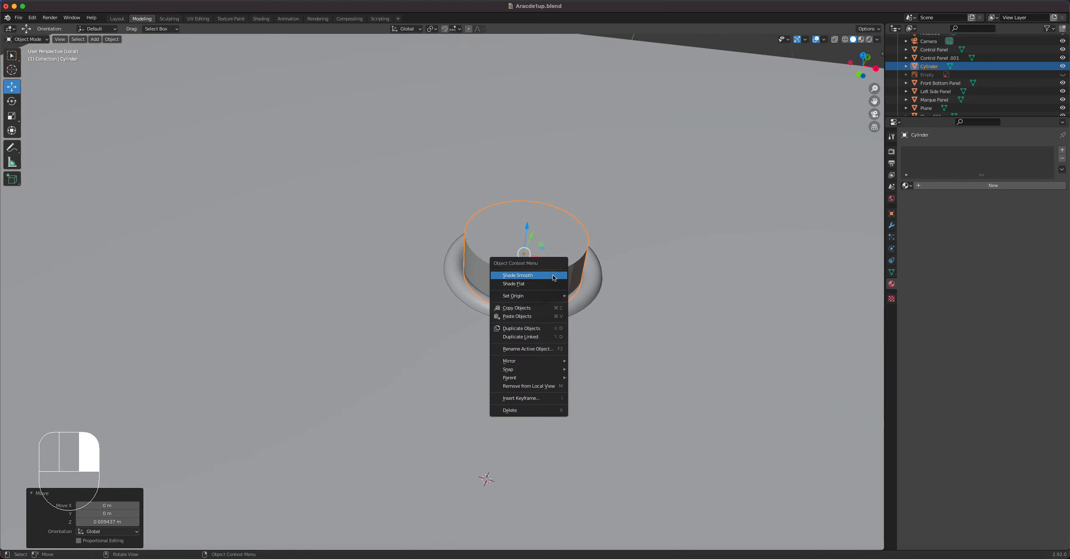
pyautogui.click(548, 277)
pyautogui.click(890, 272)
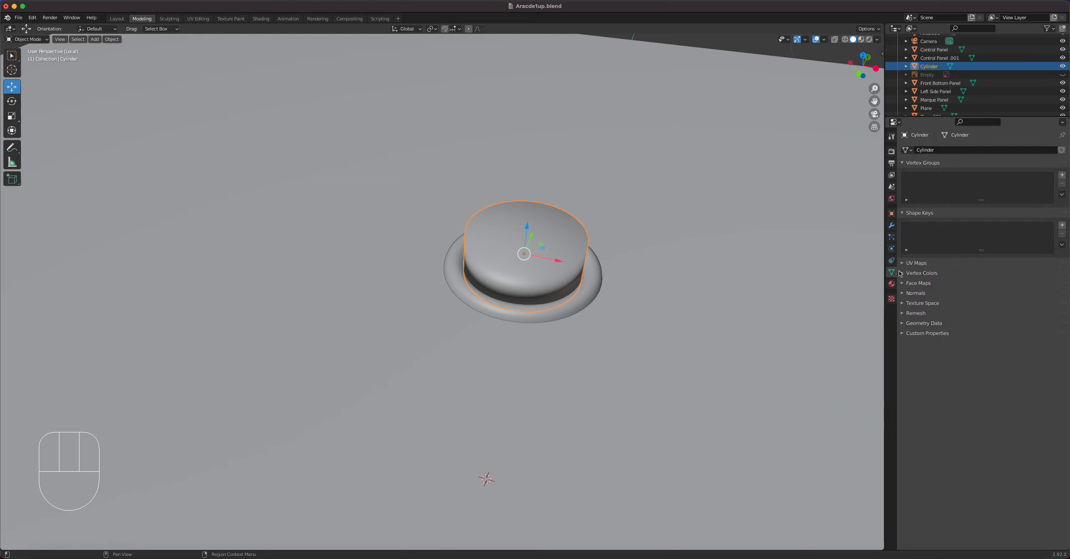
pyautogui.click(904, 294)
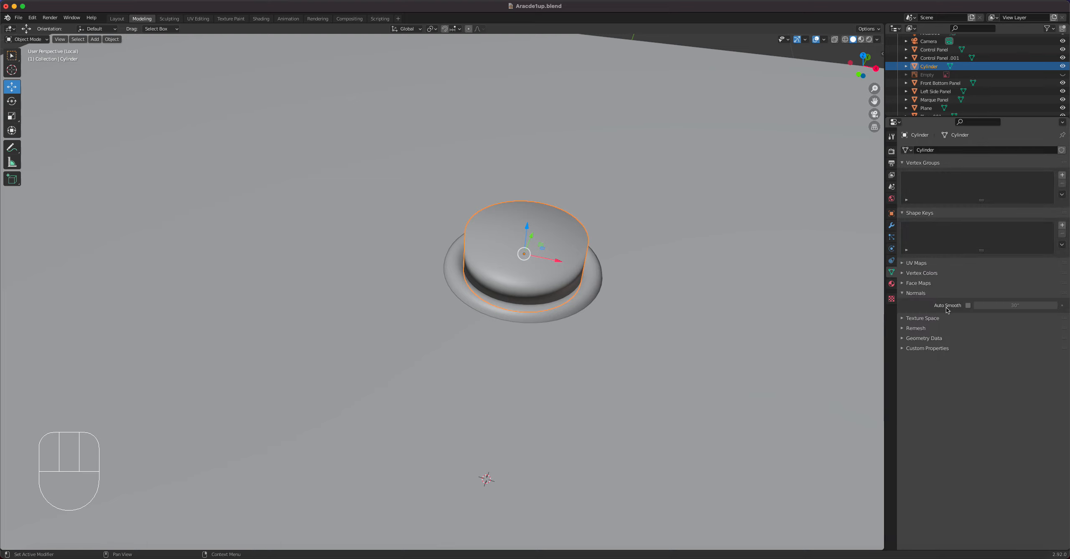
pyautogui.click(968, 306)
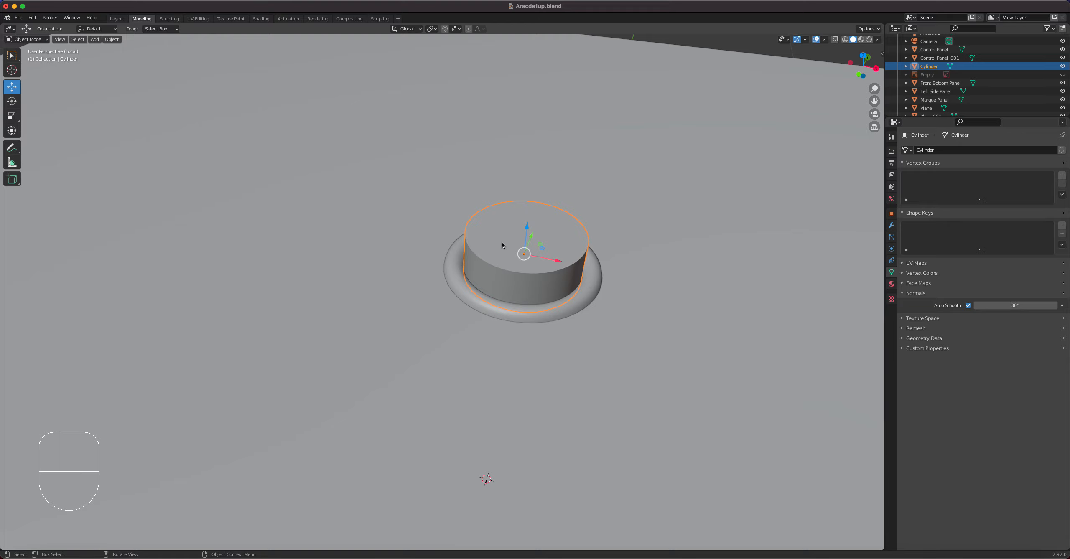
# Apply the cylinder's scale and bevel its top rim edge loop about 0.00167 m wide with 3 segments.
pyautogui.moveTo(108, 42); pyautogui.dragTo(237, 101)
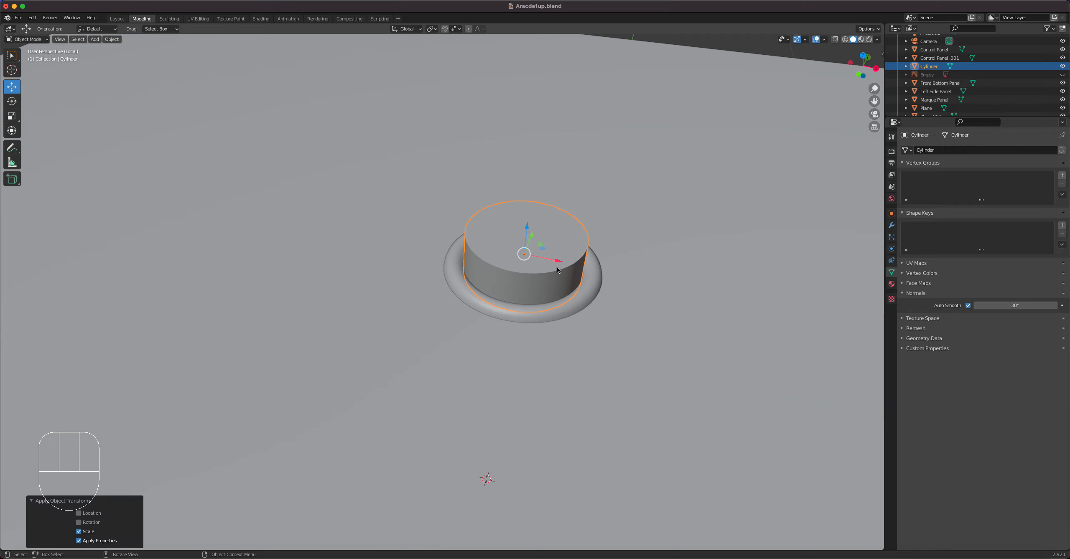
pyautogui.press('Tab')
pyautogui.scroll(5, 585, 255)
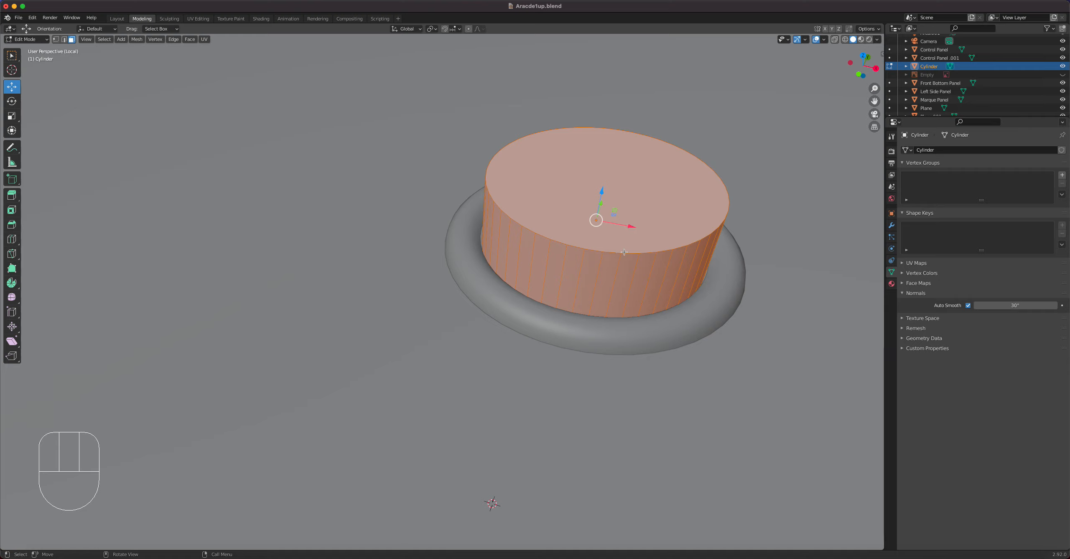
pyautogui.press('2')
pyautogui.click(609, 253)
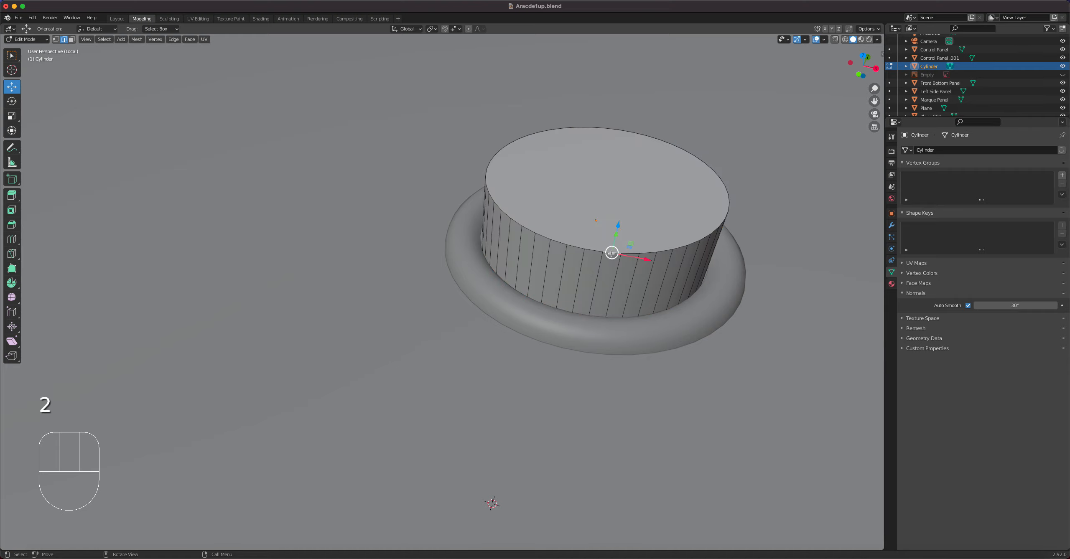
pyautogui.keyDown('alt'); pyautogui.click(611, 253); pyautogui.keyUp('alt')
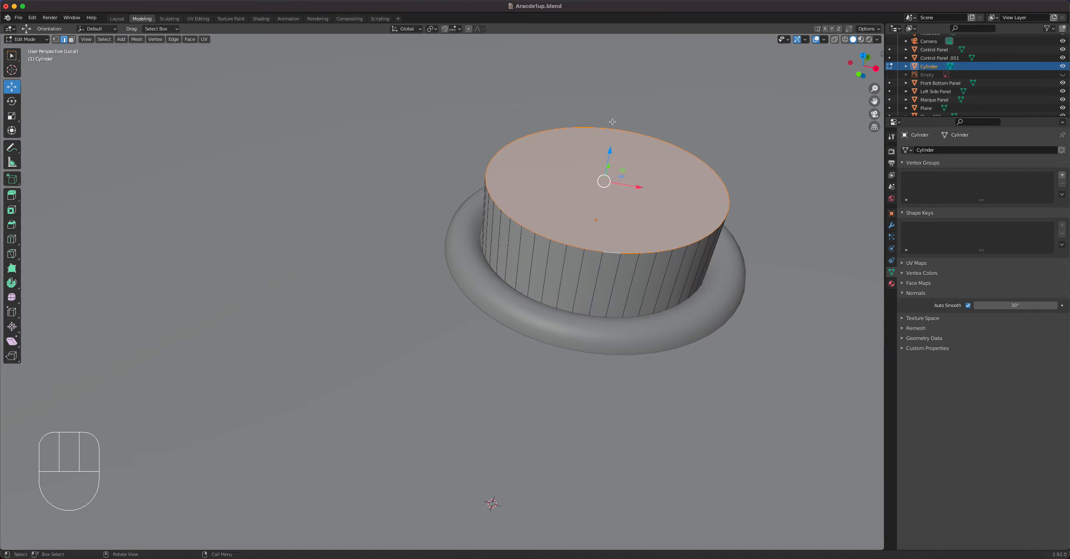
pyautogui.moveTo(692, 241); pyautogui.dragTo(679, 274, button='right')
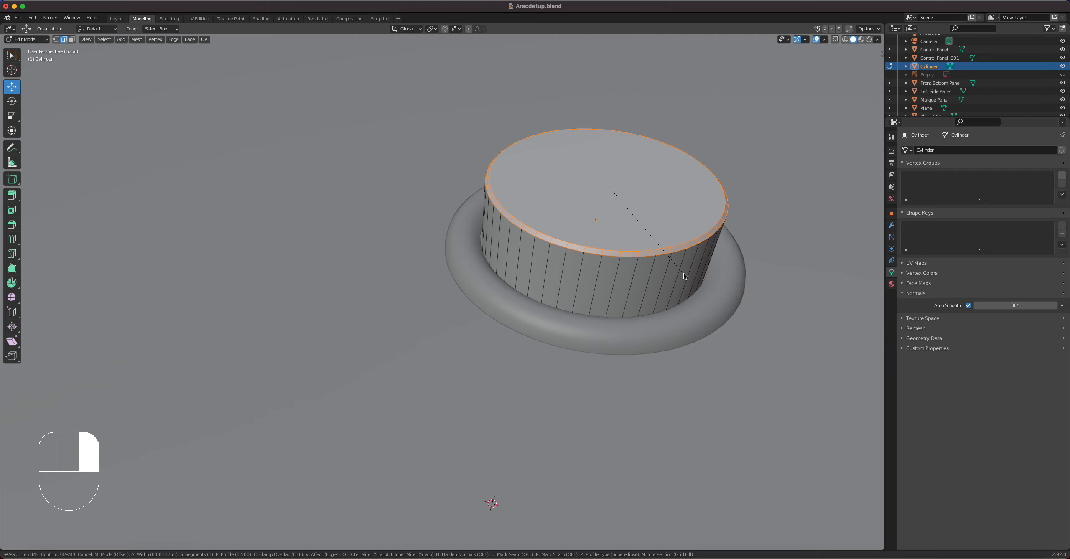
pyautogui.click(684, 274)
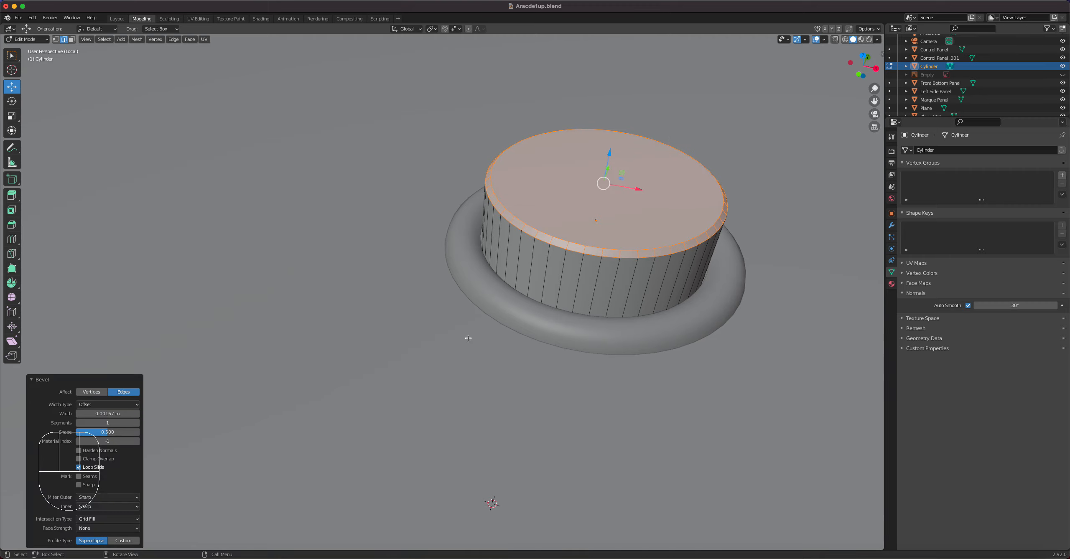
pyautogui.click(137, 423)
pyautogui.click(137, 423)
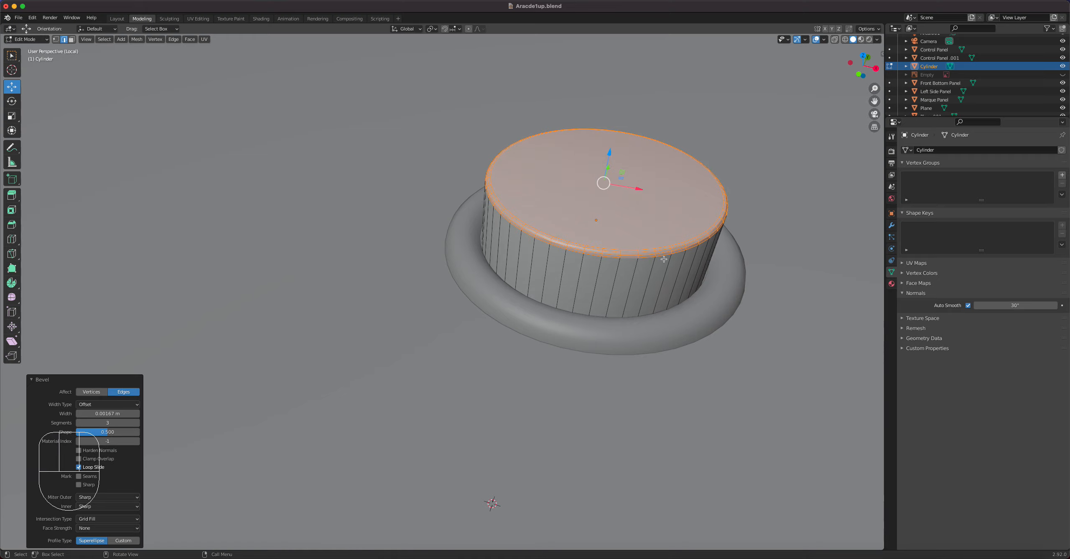
pyautogui.press('Tab')
# Set the cylinder's Auto Smooth angle to 60°.
pyautogui.moveTo(547, 242); pyautogui.dragTo(591, 288, button='middle')
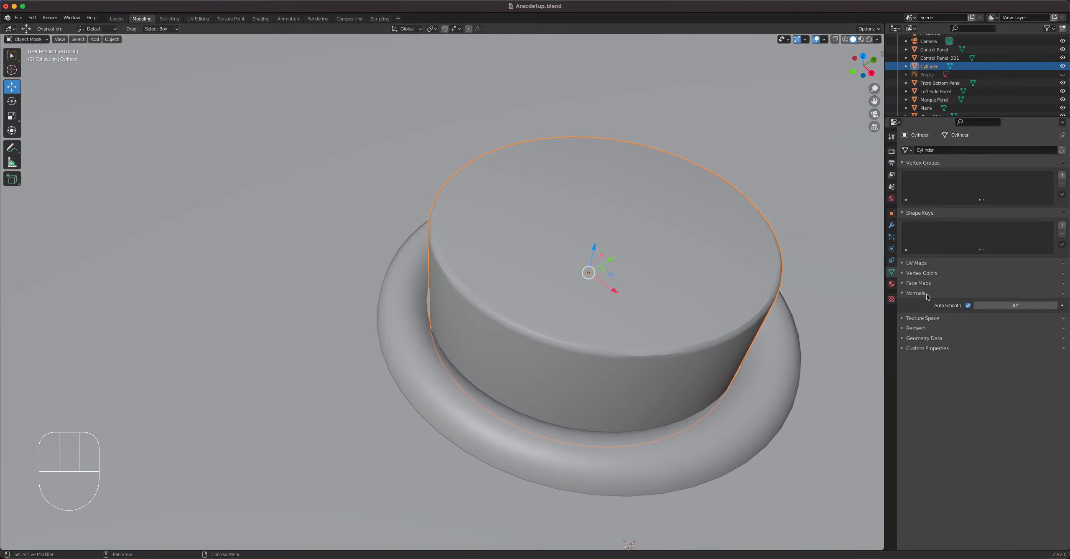
pyautogui.click(1003, 307)
pyautogui.write('6')
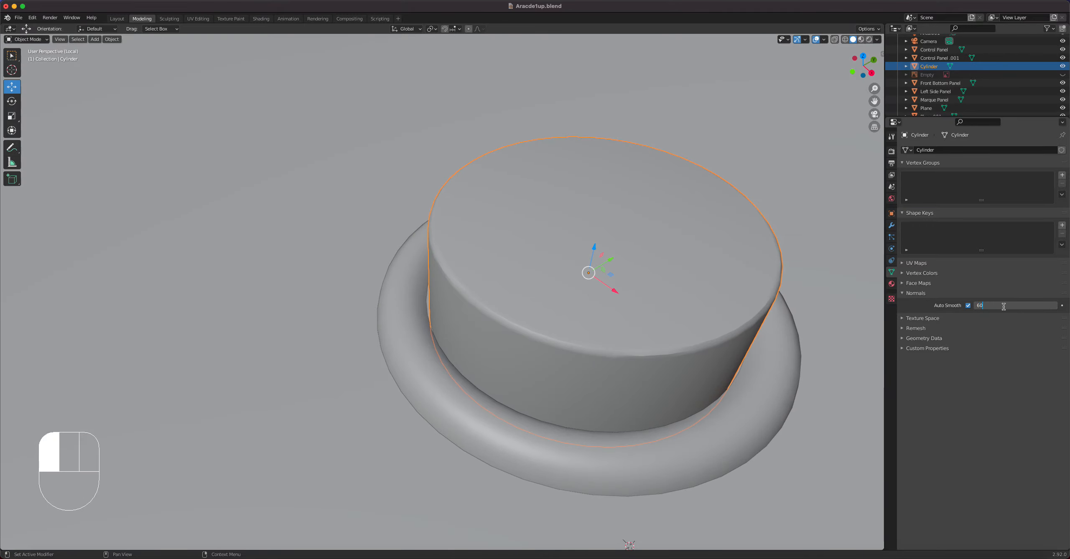
pyautogui.write('0')
pyautogui.press('Return')
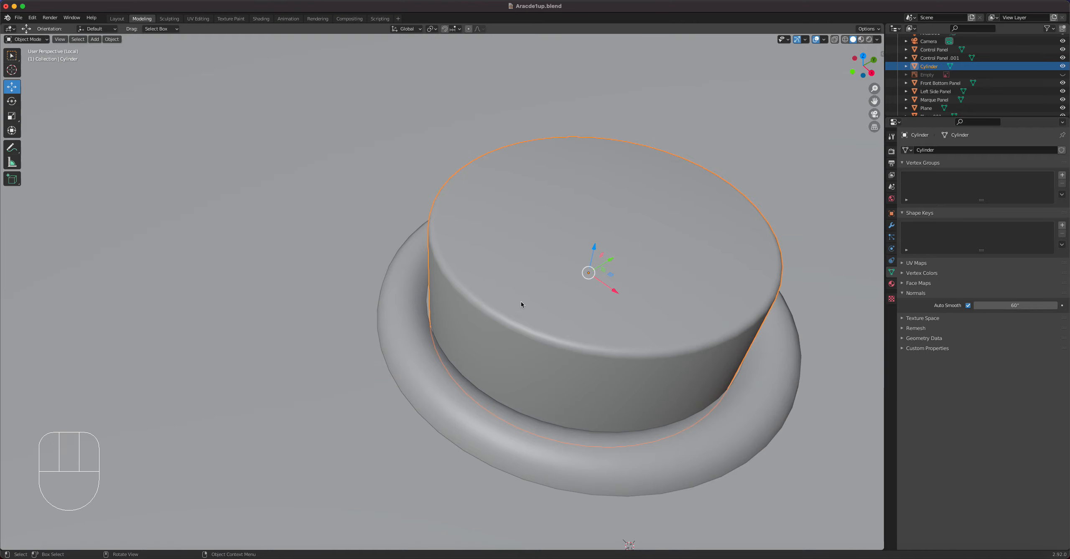
# Inset the cylinder's top face twice in Edit Mode, first about 0.0043 m and again about 0.0171 m.
pyautogui.moveTo(518, 307); pyautogui.dragTo(529, 304, button='middle')
pyautogui.press('Tab')
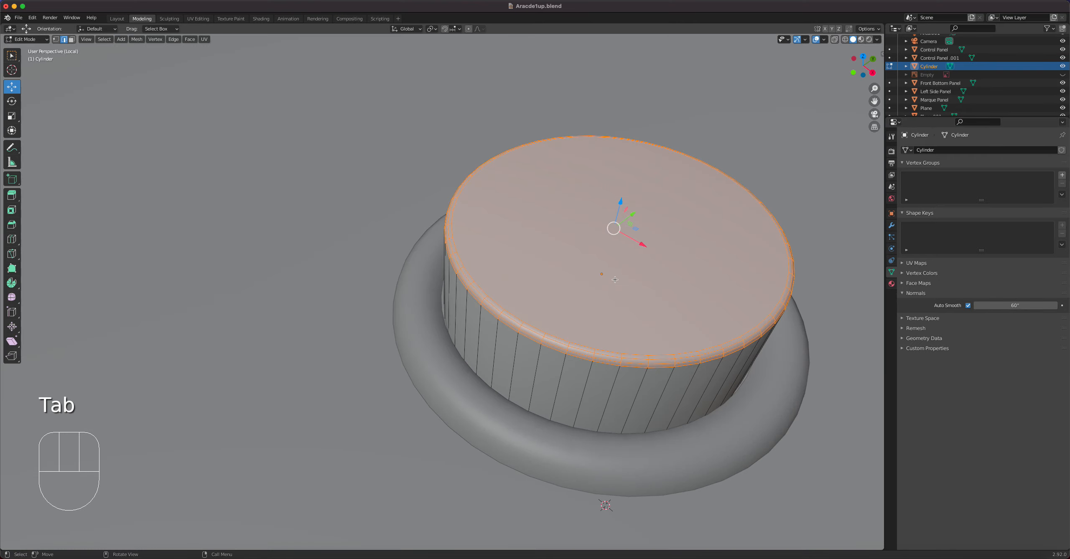
pyautogui.hotkey('alt', 'a')
pyautogui.press('3')
pyautogui.click(616, 250)
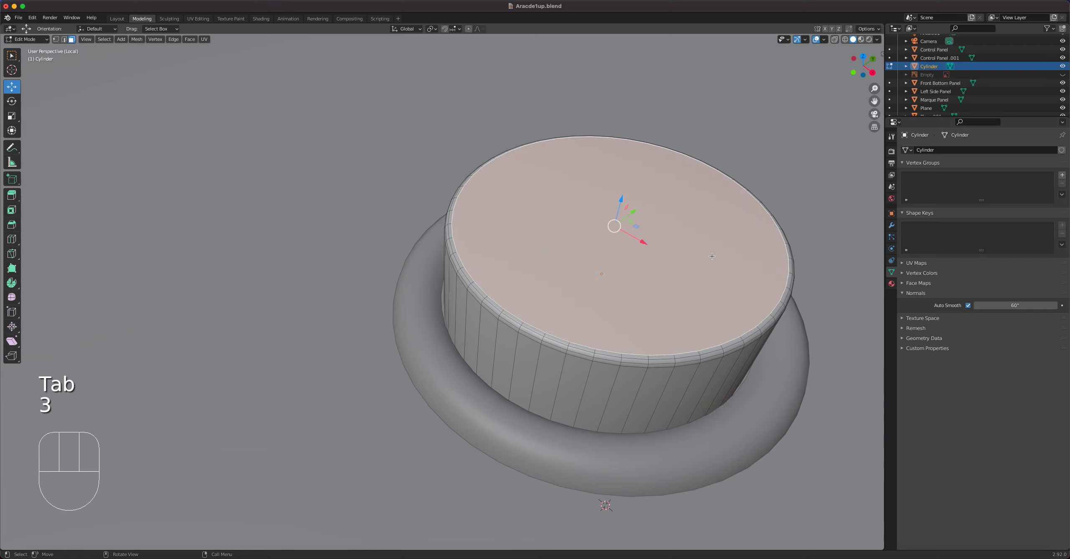
pyautogui.press('i')
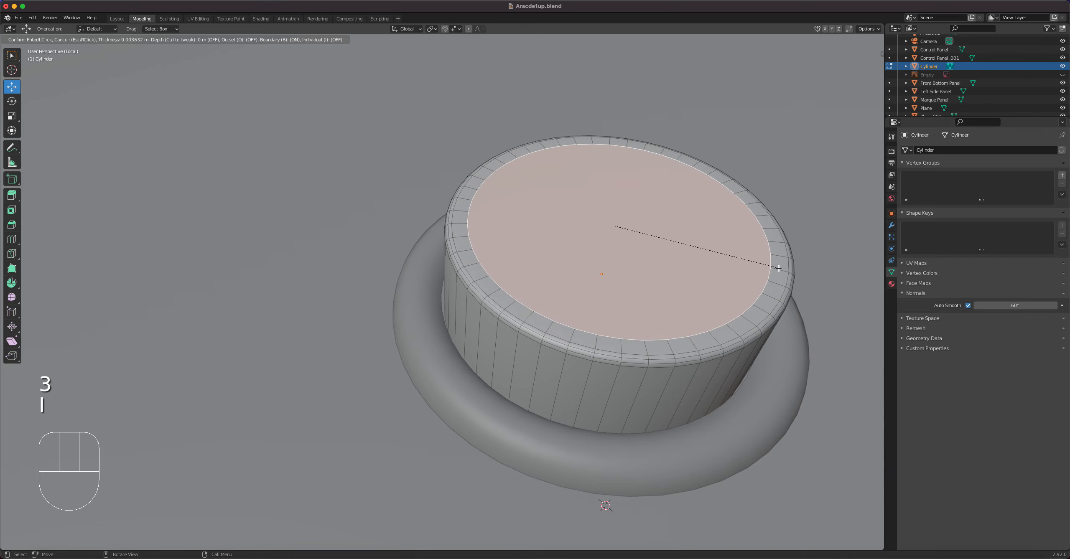
pyautogui.click(776, 268)
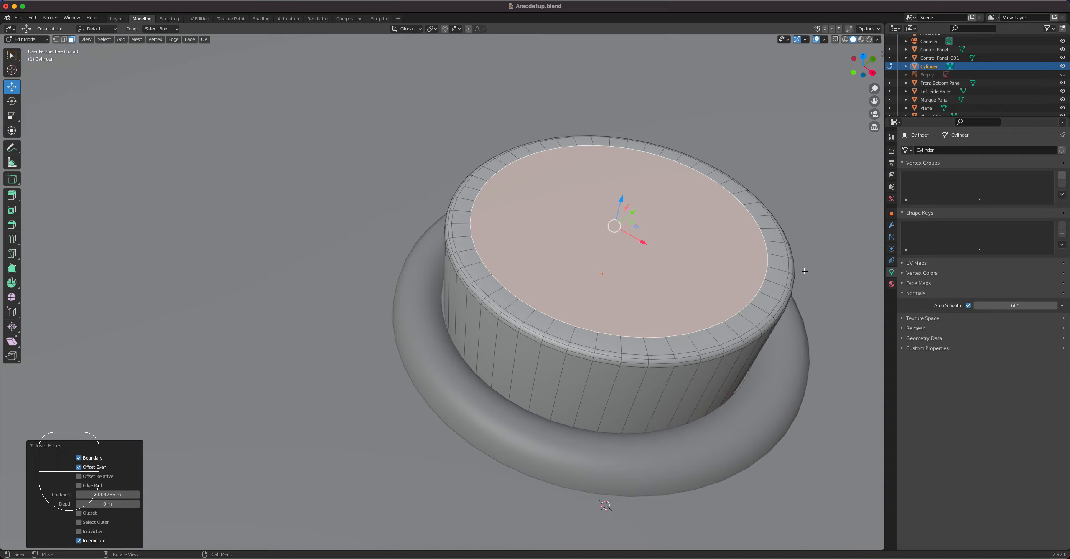
pyautogui.press('i')
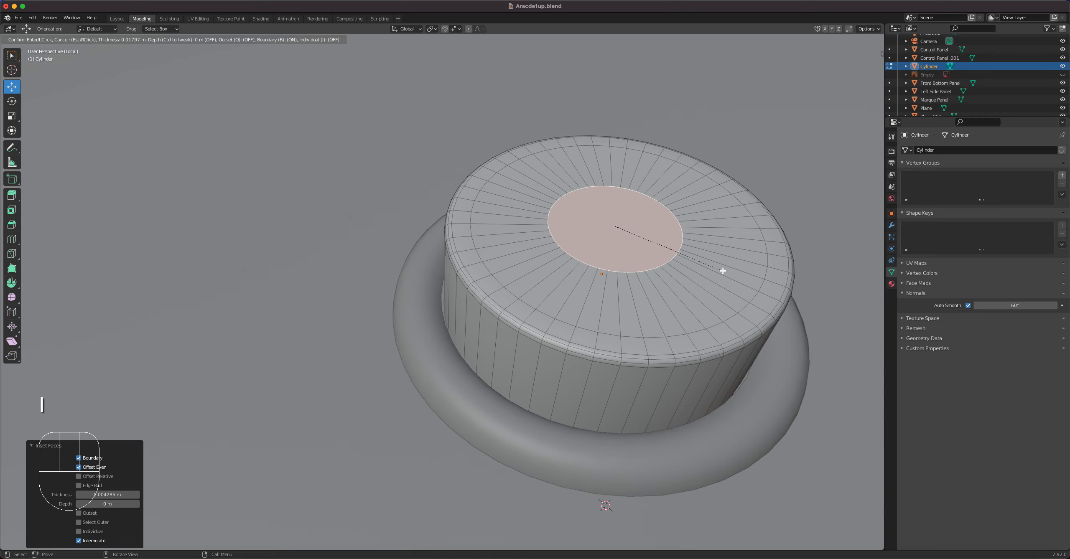
pyautogui.click(728, 272)
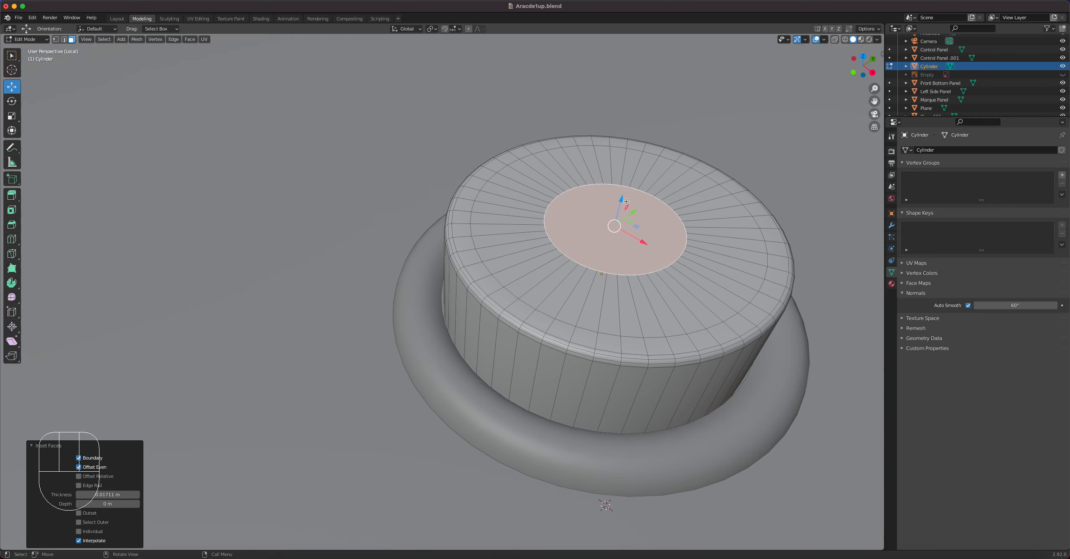
# Lower the inner top face along Z to form a shallow dish in the button.
pyautogui.moveTo(622, 199); pyautogui.dragTo(667, 283)
pyautogui.moveTo(667, 283); pyautogui.dragTo(639, 262, button='middle')
pyautogui.keyDown('shift'); pyautogui.moveTo(540, 179); pyautogui.dragTo(554, 249, button='middle'); pyautogui.keyUp('shift')
pyautogui.moveTo(554, 249); pyautogui.dragTo(562, 262, button='middle')
# Bevel the edge loop around the lowered centre face about 0.0132 m wide, increase the bevel segments, and return to Object Mode.
pyautogui.press('2')
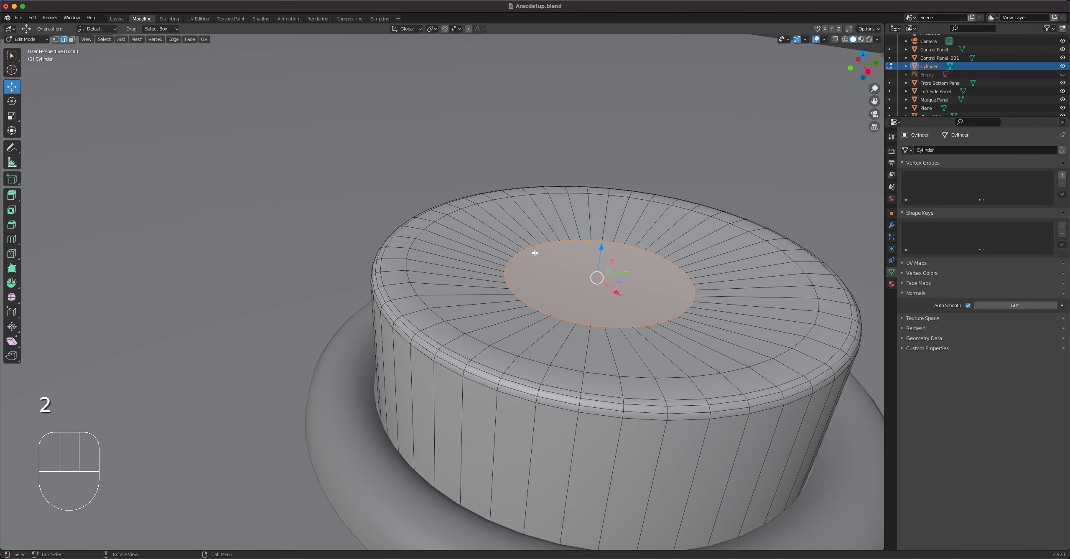
pyautogui.click(523, 251)
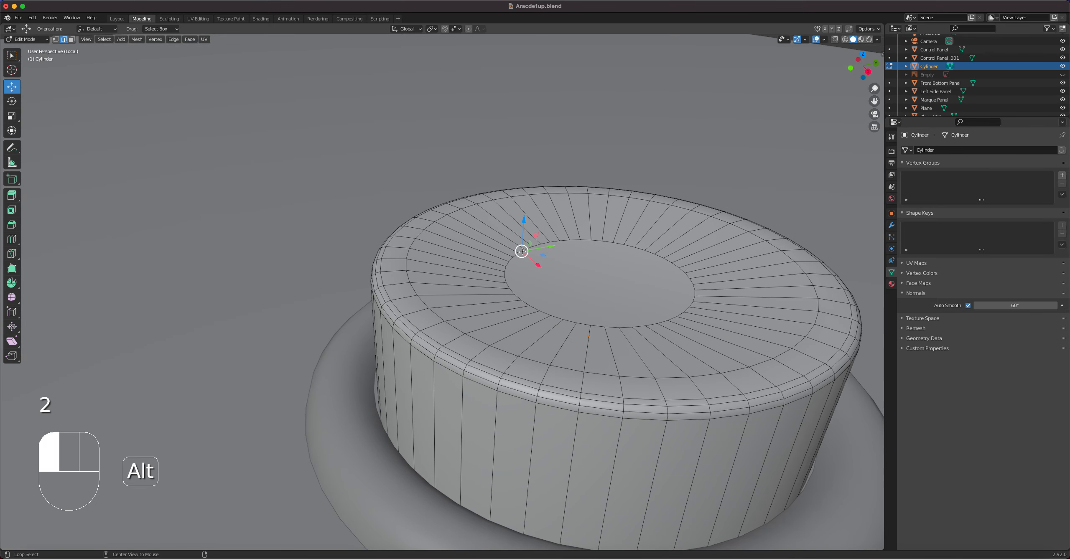
pyautogui.keyDown('alt'); pyautogui.click(522, 251); pyautogui.keyUp('alt')
pyautogui.rightClick(523, 253)
pyautogui.click(523, 252)
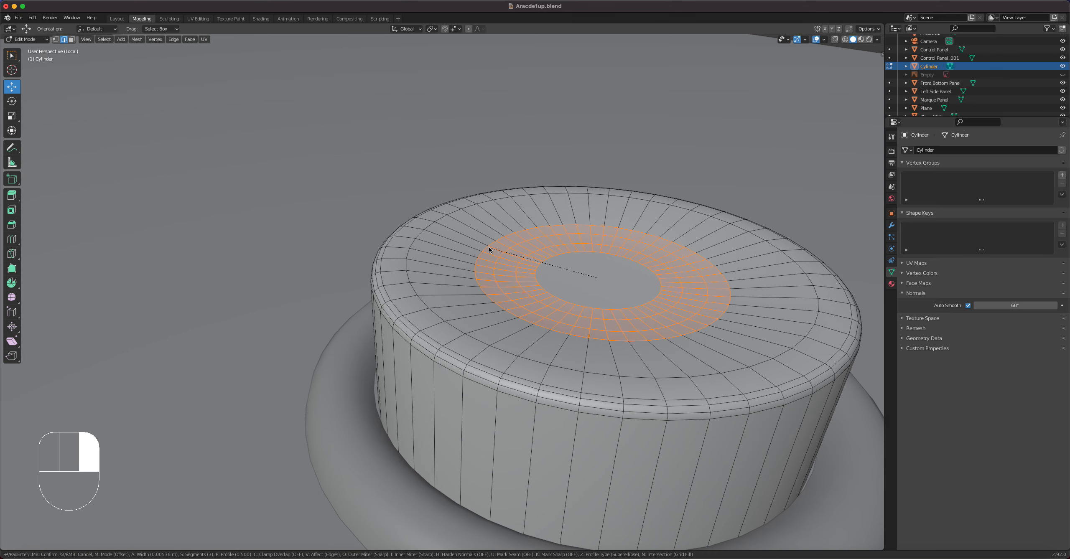
pyautogui.click(445, 237)
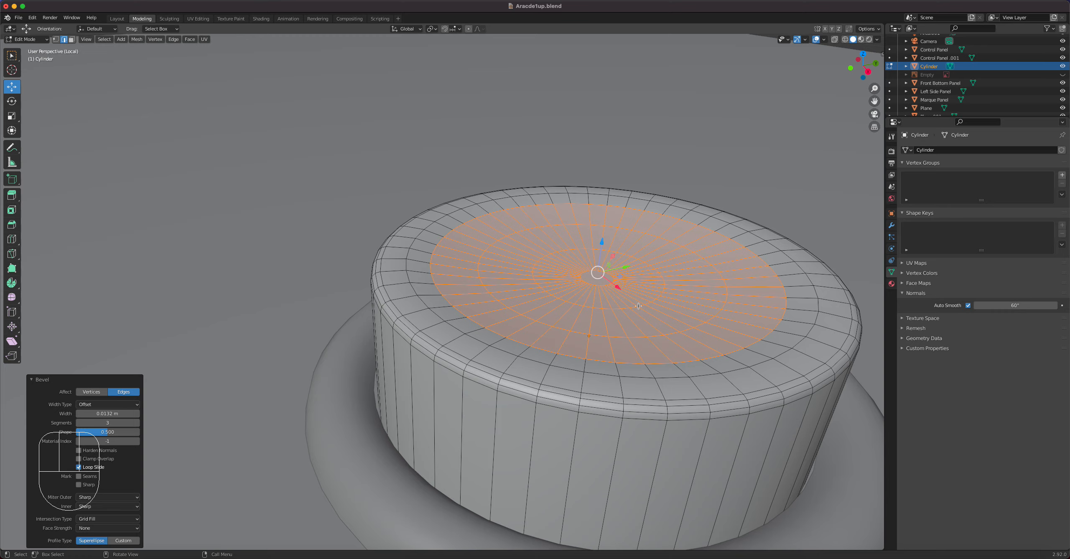
pyautogui.click(138, 423)
pyautogui.click(137, 424)
pyautogui.press('Tab')
# Duplicate the button's cylinder and ring together, offset about 0.29 m in X and 0.08 m in Y on the control panel.
pyautogui.moveTo(644, 351); pyautogui.dragTo(693, 337, button='middle')
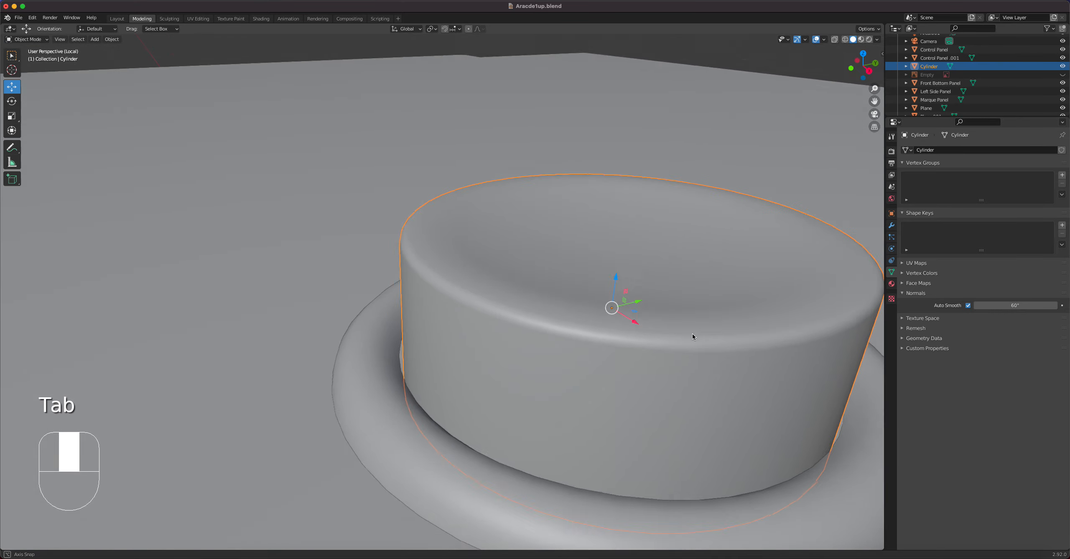
pyautogui.scroll(-4, 691, 329)
pyautogui.moveTo(574, 259); pyautogui.dragTo(495, 318, button='middle')
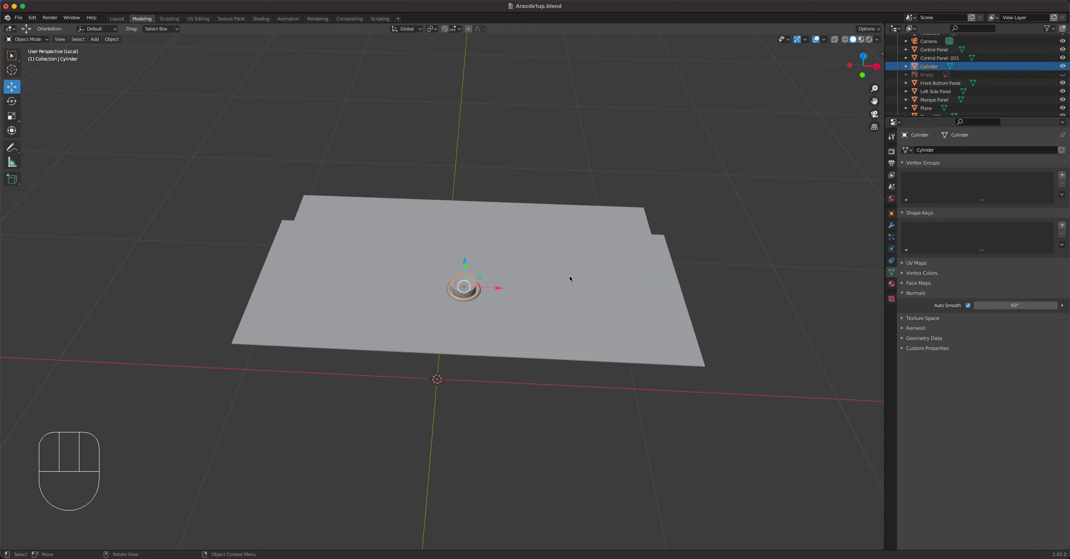
pyautogui.keyDown('shift'); pyautogui.click(477, 299); pyautogui.keyUp('shift')
pyautogui.press('KP_7')
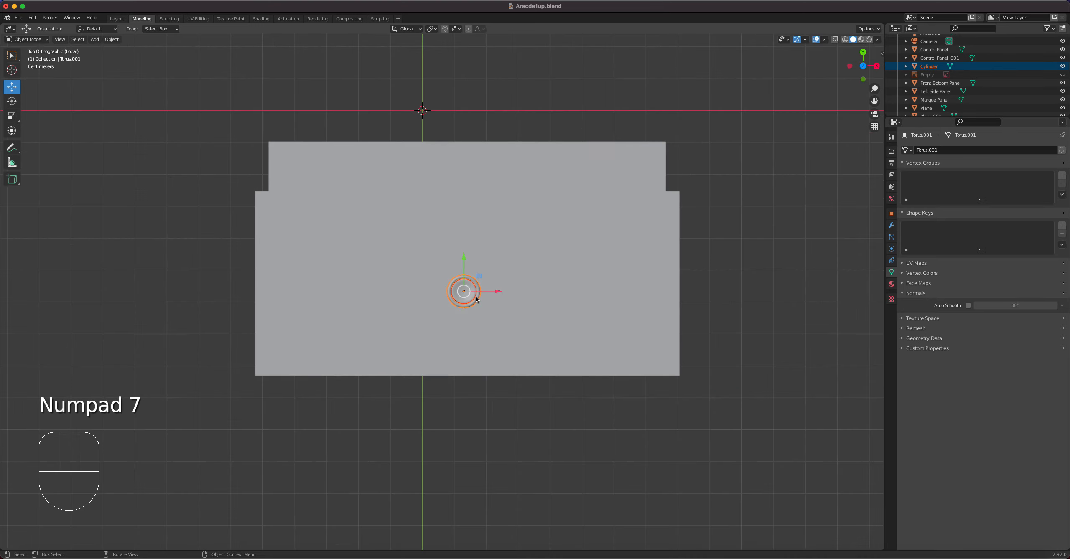
pyautogui.hotkey('shift', 'd')
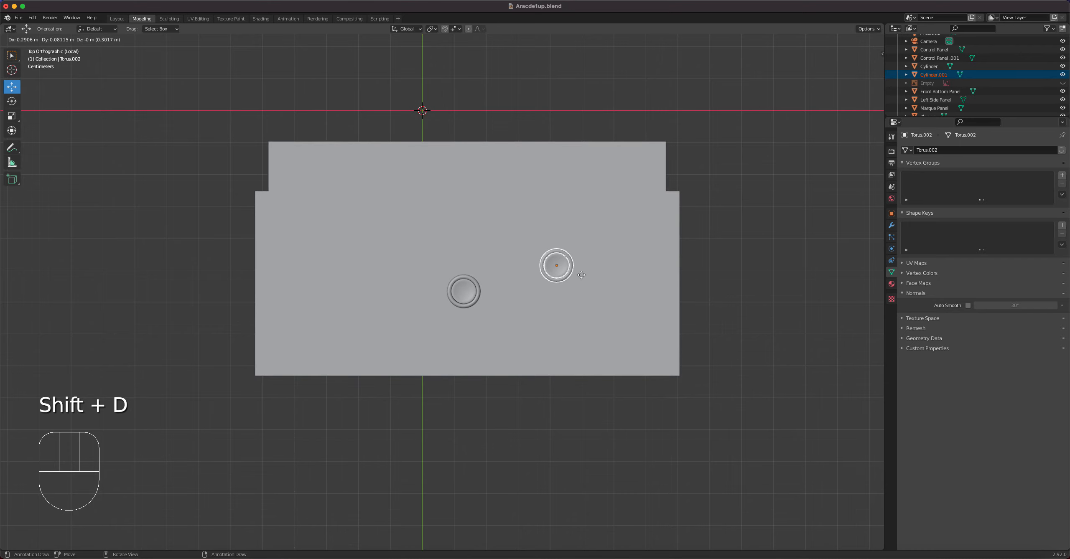
pyautogui.click(582, 277)
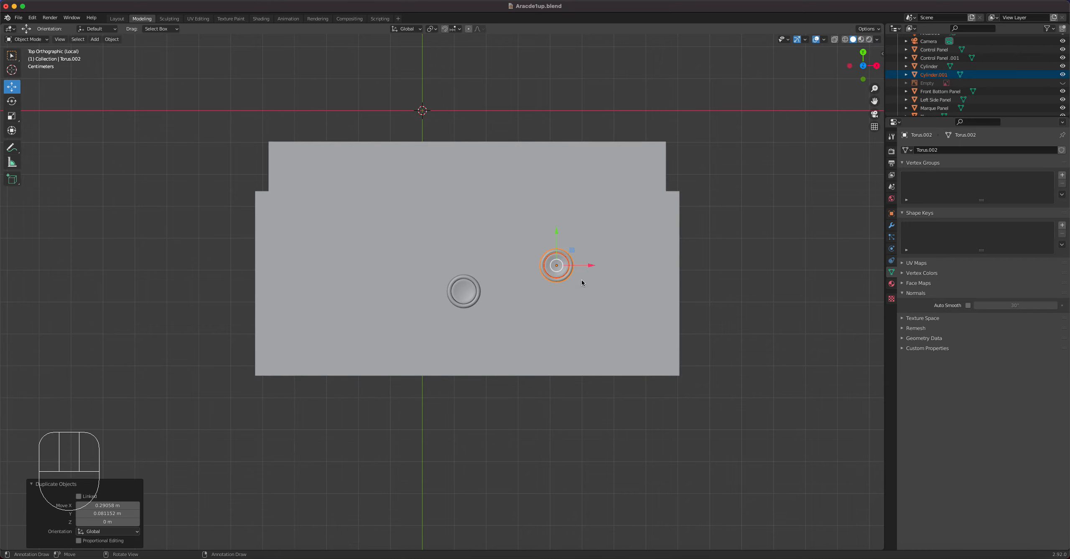
# Duplicate the copied button again and move this third button about 0.135 m along X, beside the second.
pyautogui.hotkey('shift', 'd')
pyautogui.rightClick(589, 275)
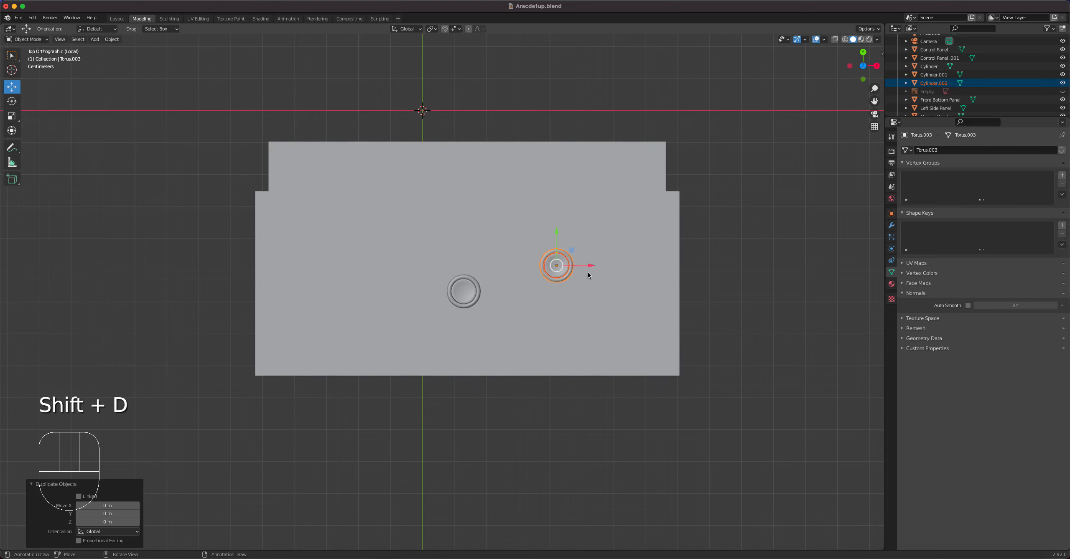
pyautogui.moveTo(592, 266); pyautogui.dragTo(636, 265)
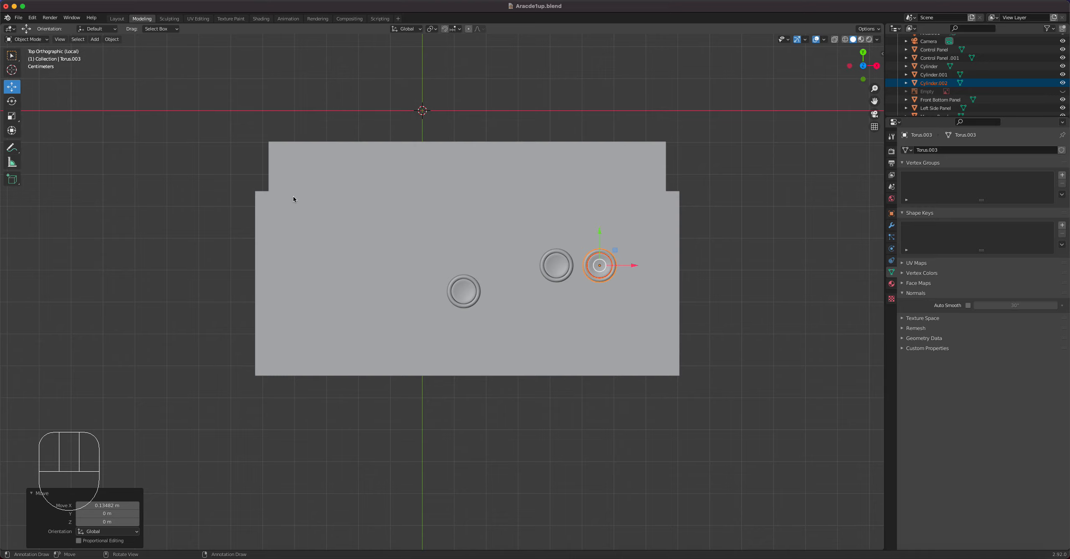
# Add a UV sphere for the joystick knob and scale it down to about 0.07.
pyautogui.moveTo(119, 44); pyautogui.dragTo(221, 75)
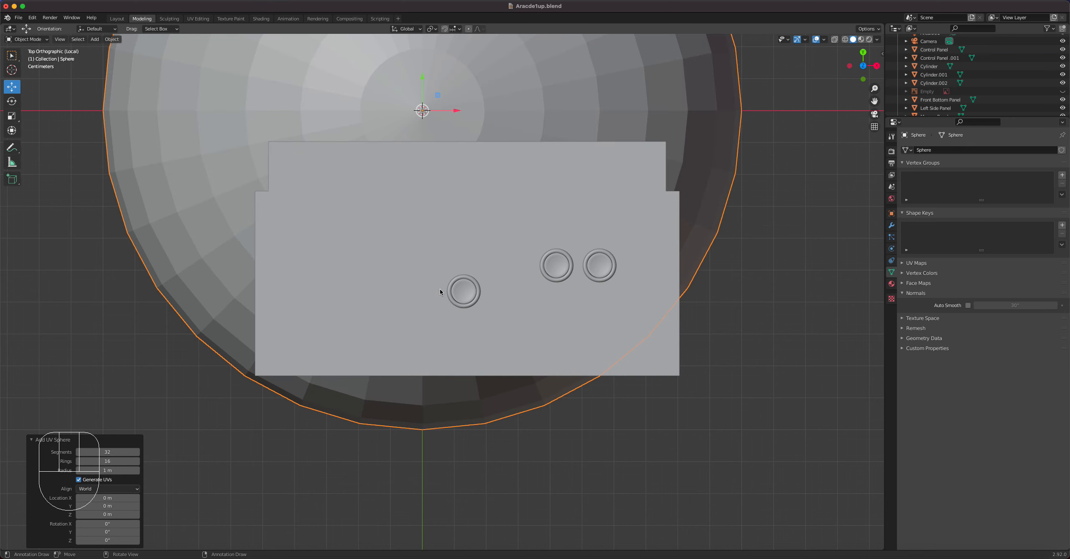
pyautogui.scroll(-4, 440, 290)
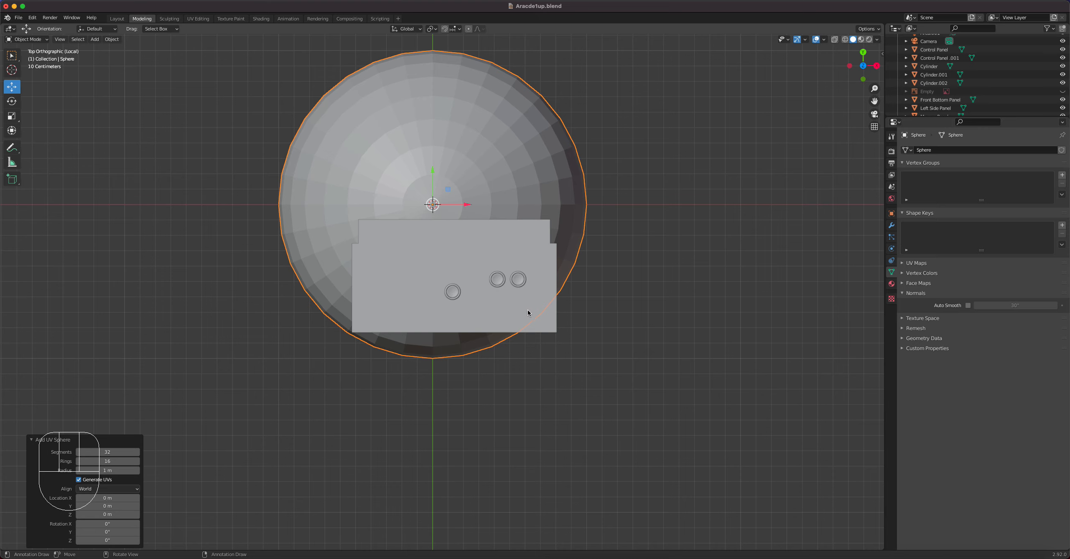
pyautogui.press('s')
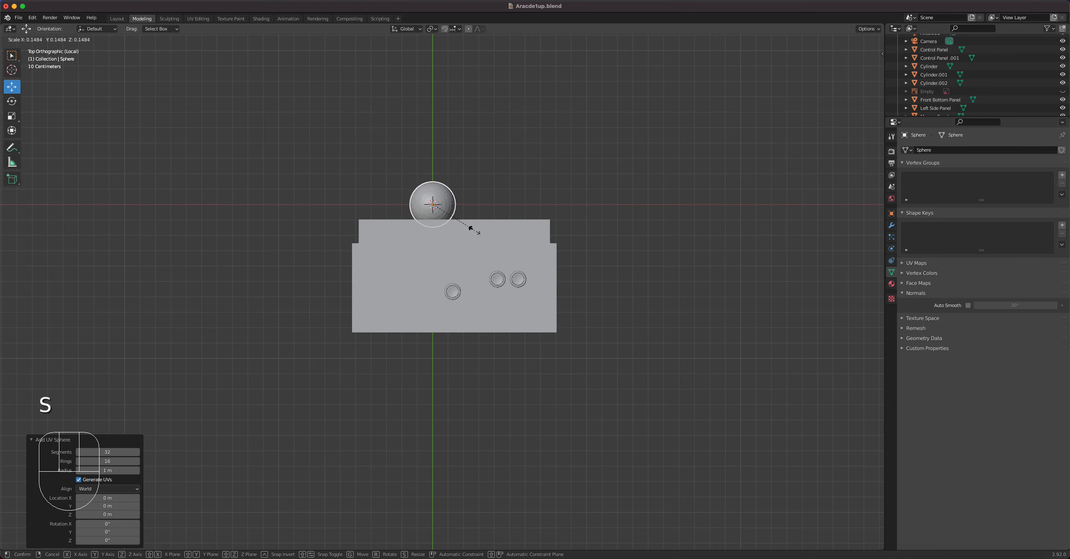
pyautogui.click(451, 218)
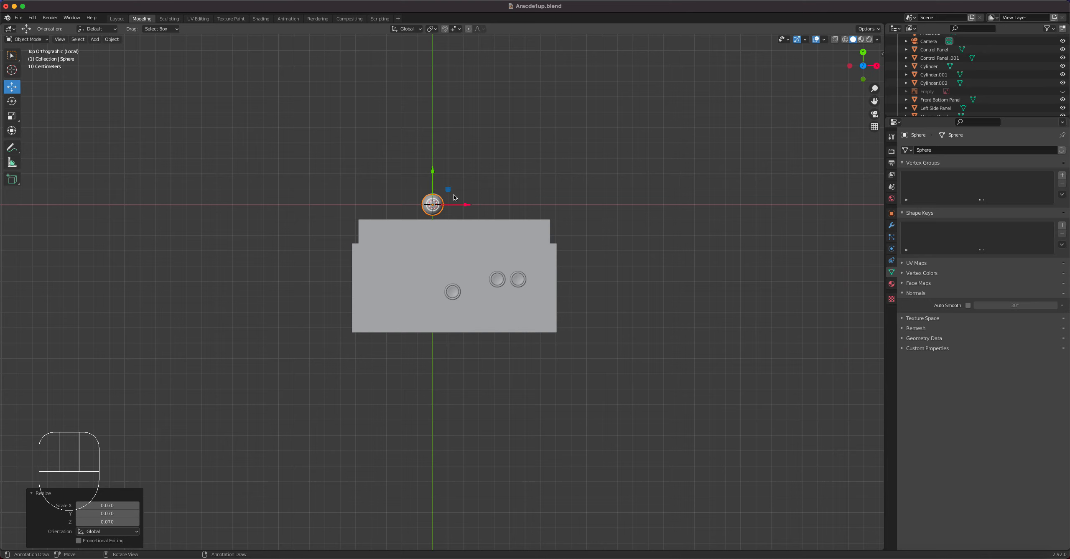
# Move the sphere over the control panel on the other side of the first button and raise it about 1.3 m in Z.
pyautogui.press('g')
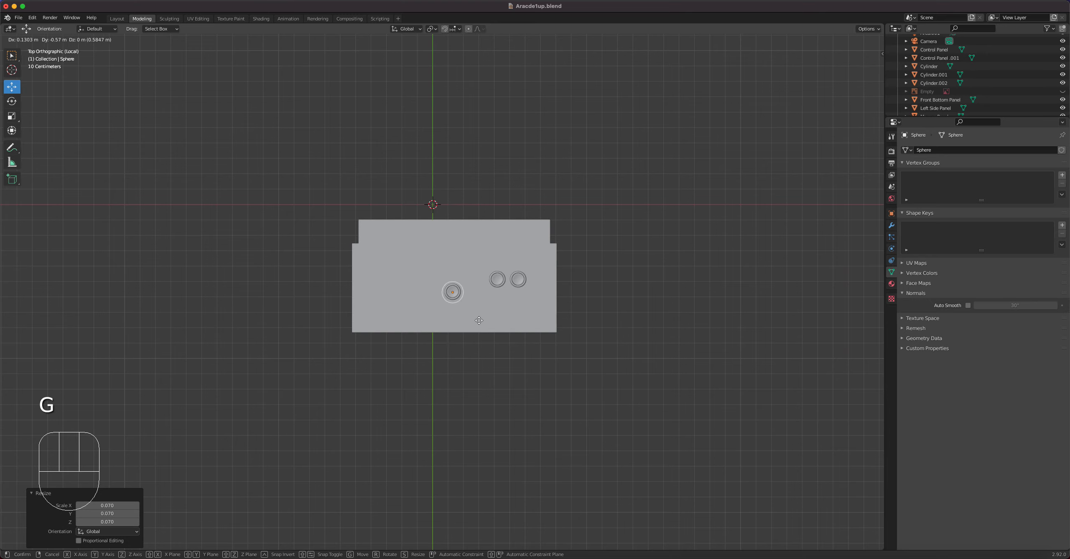
pyautogui.click(429, 320)
pyautogui.scroll(5, 447, 299)
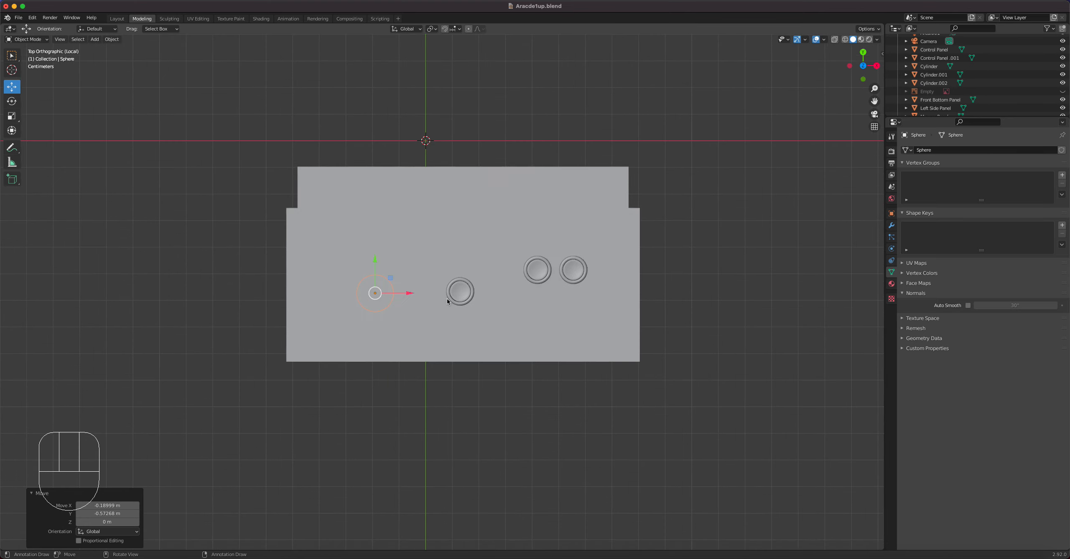
pyautogui.moveTo(428, 349); pyautogui.dragTo(383, 472, button='middle')
pyautogui.moveTo(389, 540); pyautogui.dragTo(369, 200)
pyautogui.press('KP_1')
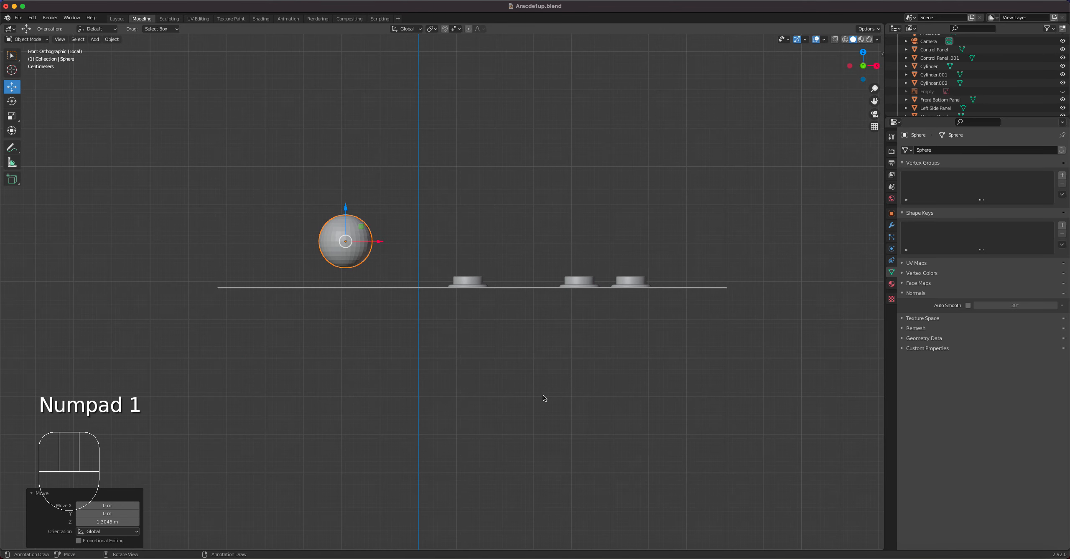
# Scale the sphere by about 0.92 and lower it slightly along Z, about 0.016 m after scaling, to hover above the panel.
pyautogui.moveTo(346, 209); pyautogui.dragTo(346, 210)
pyautogui.press('s')
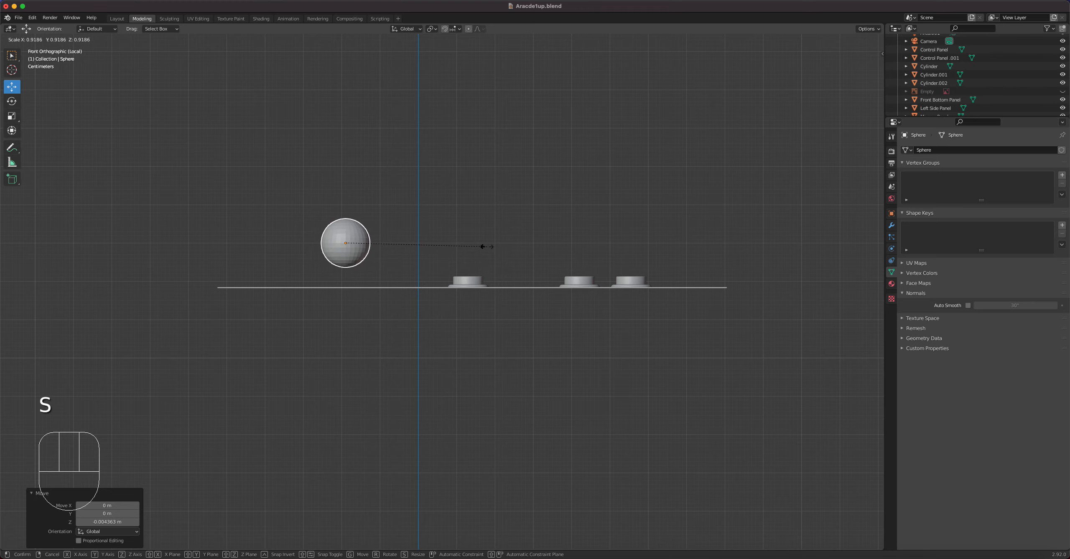
pyautogui.click(485, 245)
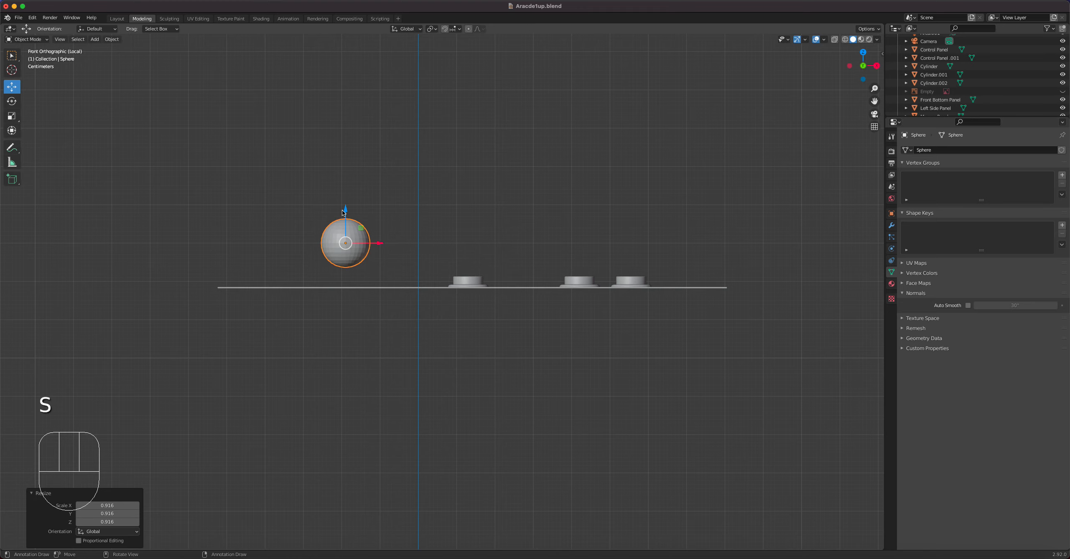
pyautogui.moveTo(346, 210); pyautogui.dragTo(350, 227)
# Isolate the sphere in Local View and, in Edit Mode, select its bottom pole vertex, expanding the selection by two rings.
pyautogui.moveTo(350, 227); pyautogui.dragTo(532, 356, button='middle')
pyautogui.scroll(3, 375, 286)
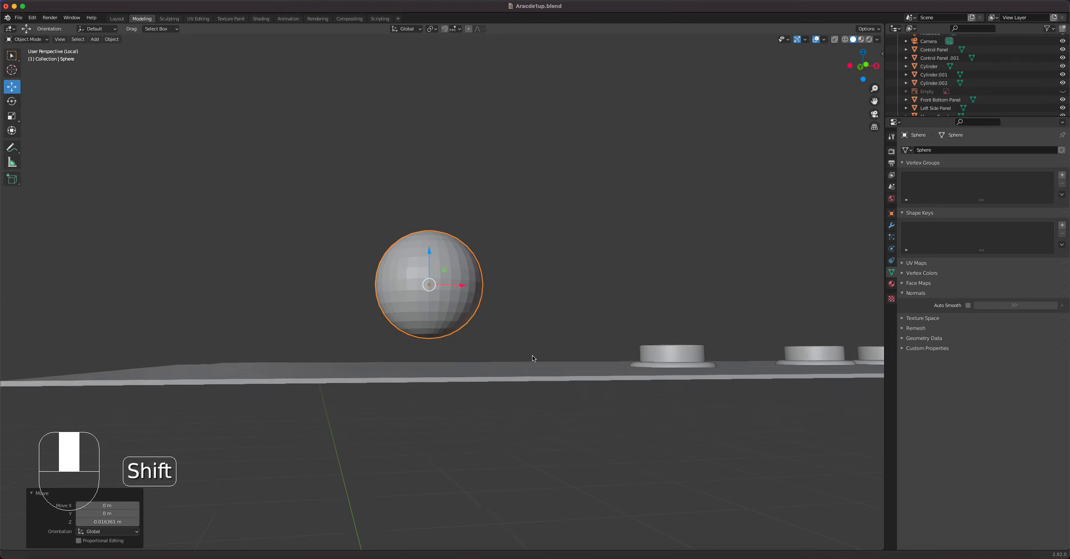
pyautogui.scroll(4, 464, 324)
pyautogui.moveTo(465, 334); pyautogui.dragTo(467, 362, button='middle')
pyautogui.press('Tab')
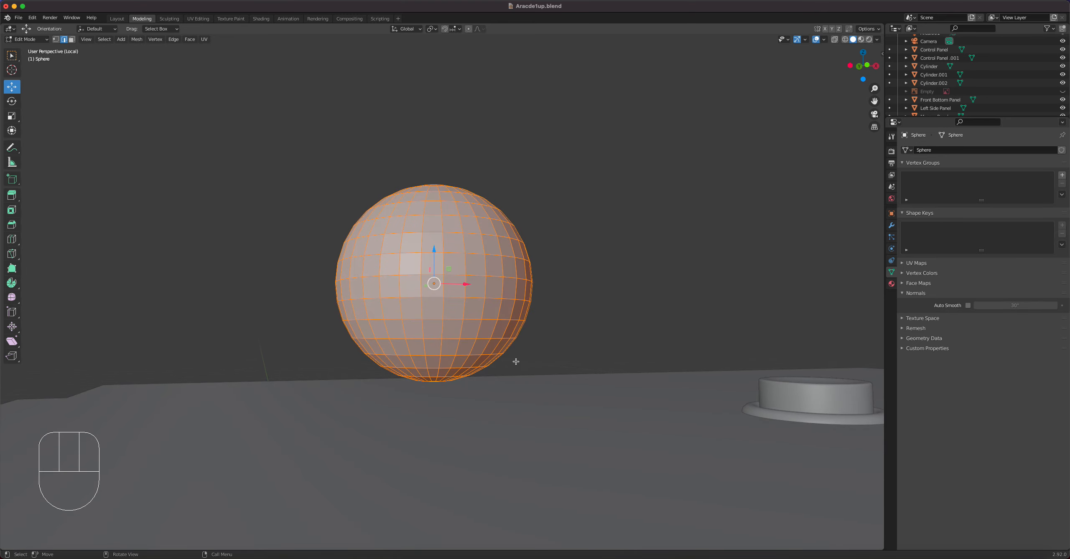
pyautogui.press('Tab')
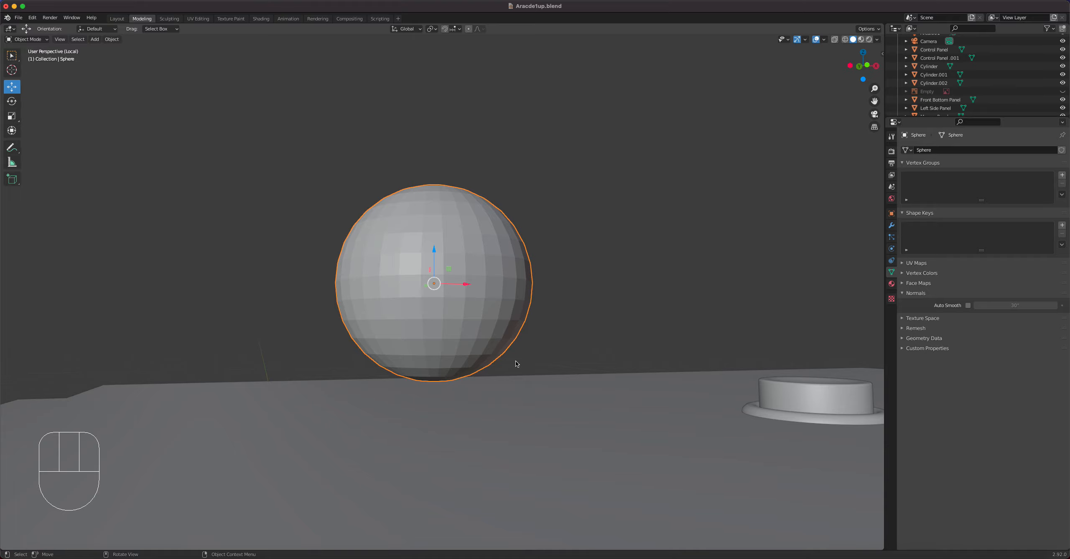
pyautogui.press('/')
pyautogui.press('/')
pyautogui.moveTo(517, 364); pyautogui.dragTo(469, 261, button='middle')
pyautogui.press('Tab')
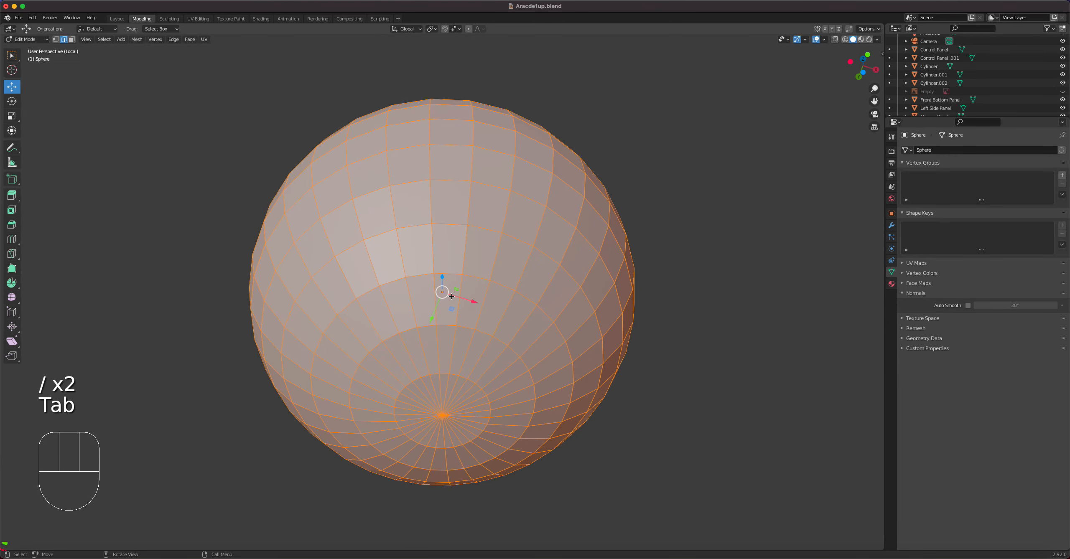
pyautogui.press('1')
pyautogui.click(434, 416)
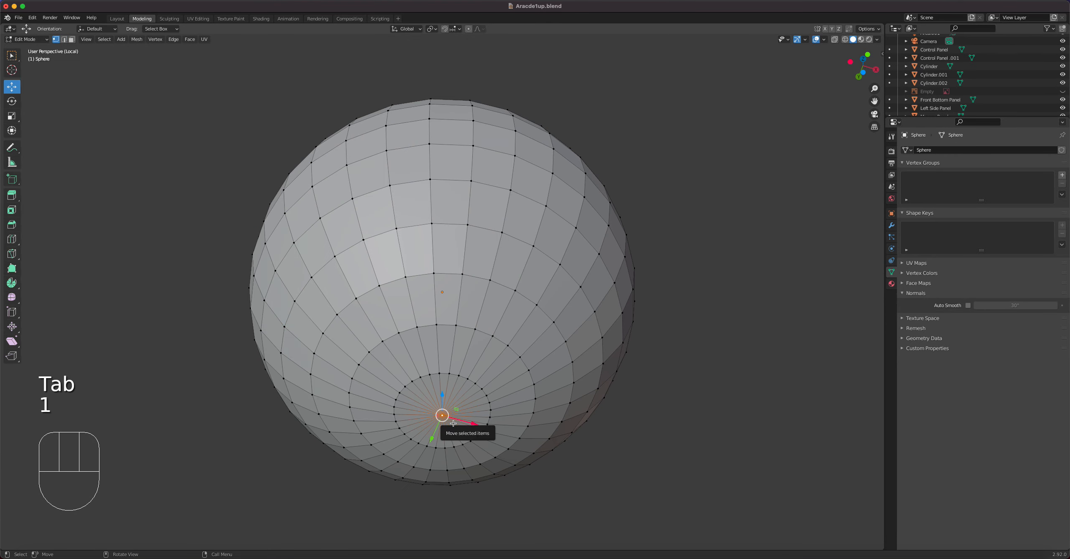
pyautogui.press('ctrl+KP_Add')
pyautogui.press('ctrl+KP_Add')
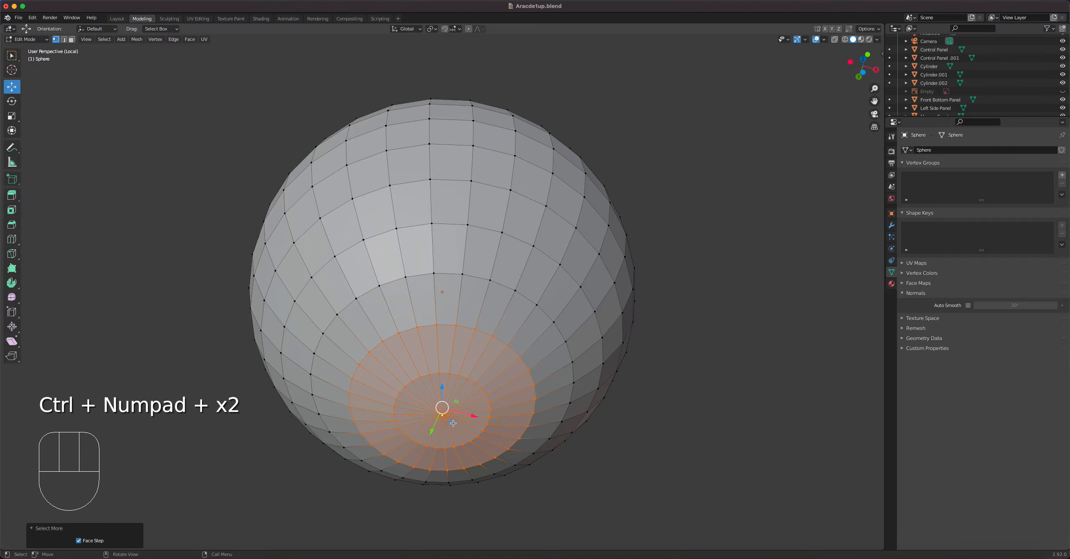
# Flatten the selected bottom cap of the sphere by scaling it to 0 along Z, and raise it about 0.004 m.
pyautogui.scroll(-4, 459, 380)
pyautogui.moveTo(458, 379); pyautogui.dragTo(475, 427, button='middle')
pyautogui.scroll(3, 451, 374)
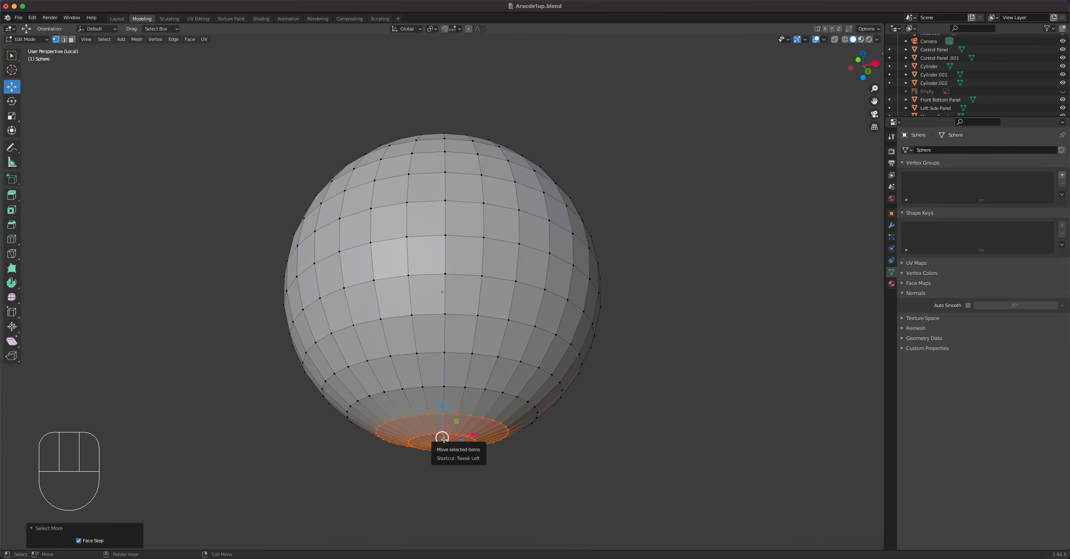
pyautogui.press('s')
pyautogui.press('z')
pyautogui.press('0')
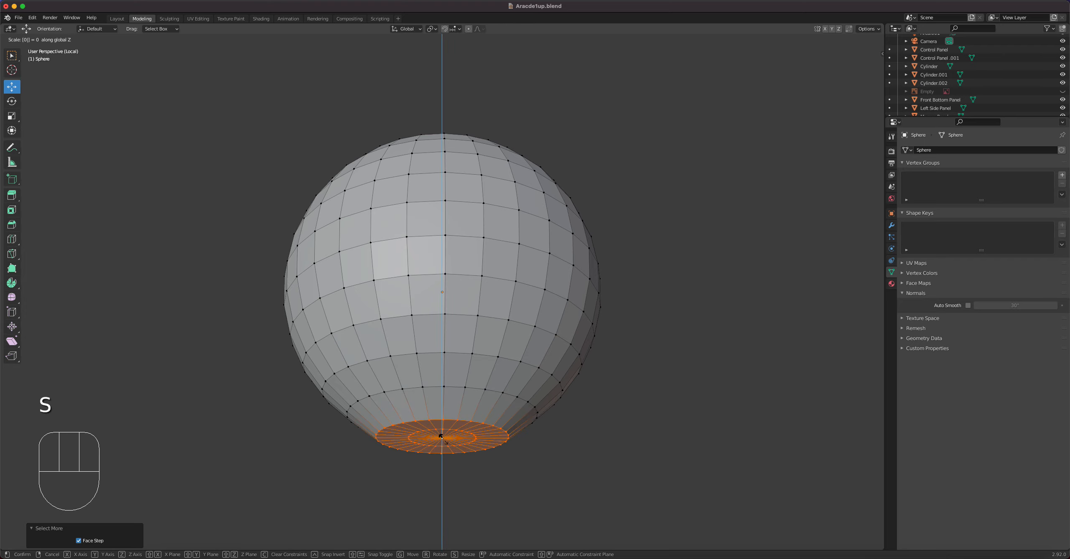
pyautogui.press('Return')
pyautogui.moveTo(515, 446); pyautogui.dragTo(424, 422, button='middle')
pyautogui.moveTo(443, 411); pyautogui.dragTo(444, 398)
pyautogui.moveTo(443, 398); pyautogui.dragTo(461, 367, button='middle')
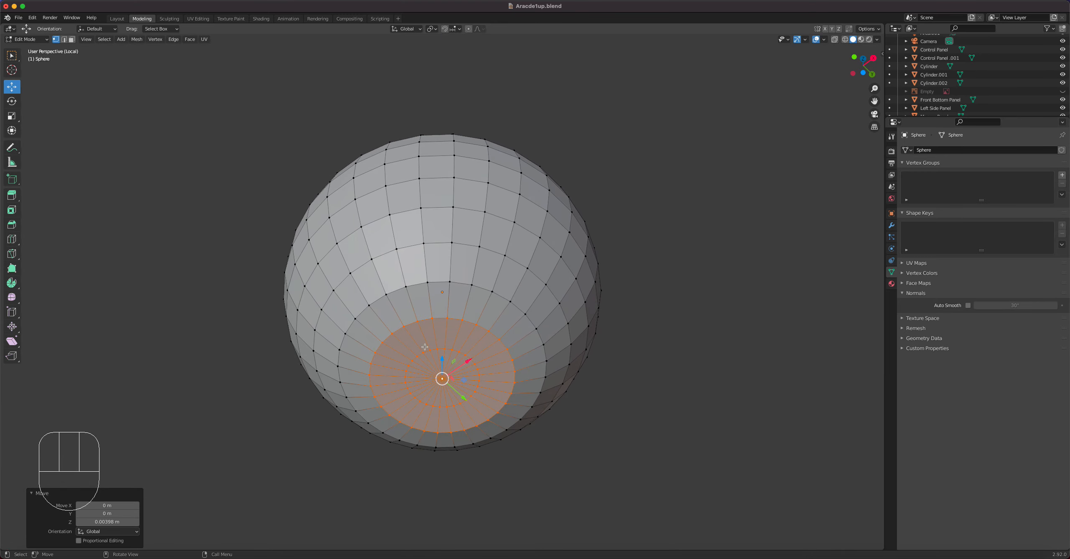
# Switch to face selection and inset the flattened bottom faces by about 0.03 m.
pyautogui.press('3')
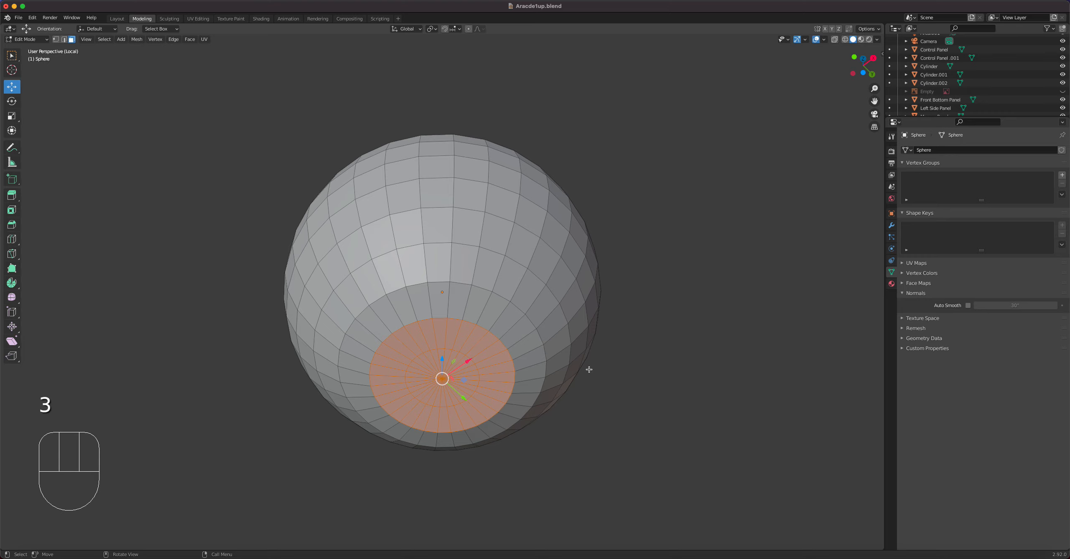
pyautogui.press('i')
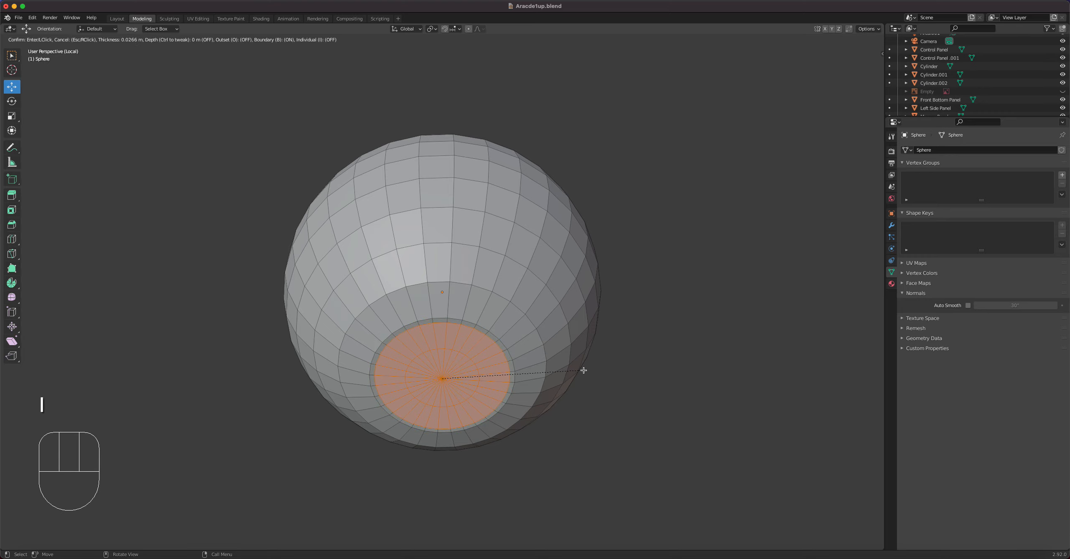
pyautogui.click(584, 370)
pyautogui.moveTo(583, 370); pyautogui.dragTo(521, 351, button='middle')
pyautogui.scroll(-2, 491, 396)
pyautogui.scroll(4, 492, 396)
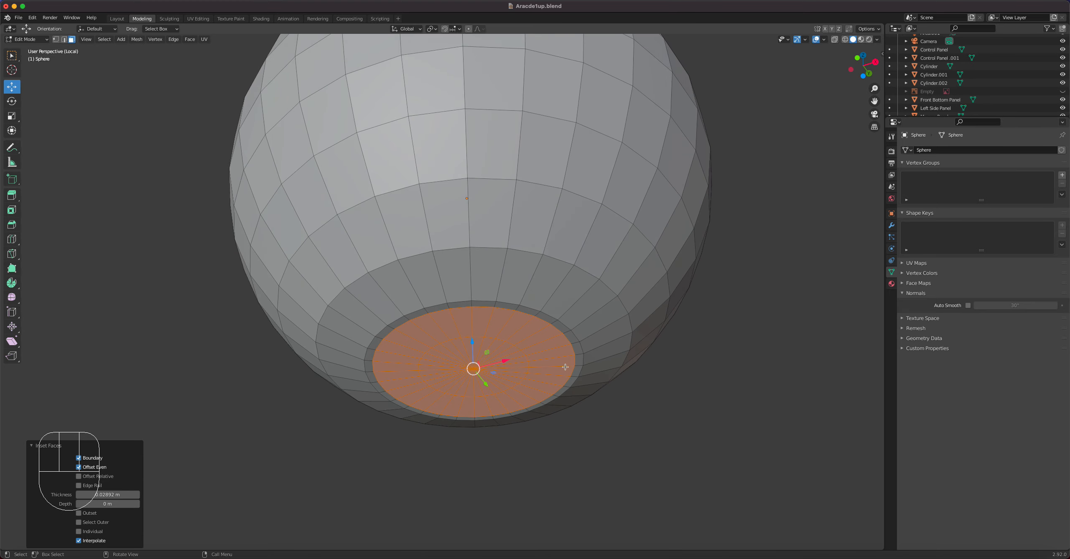
# Extrude the inset bottom faces about 0.0007 m into the sphere and inset them again by about 0.017 m.
pyautogui.press('e')
pyautogui.click(526, 383)
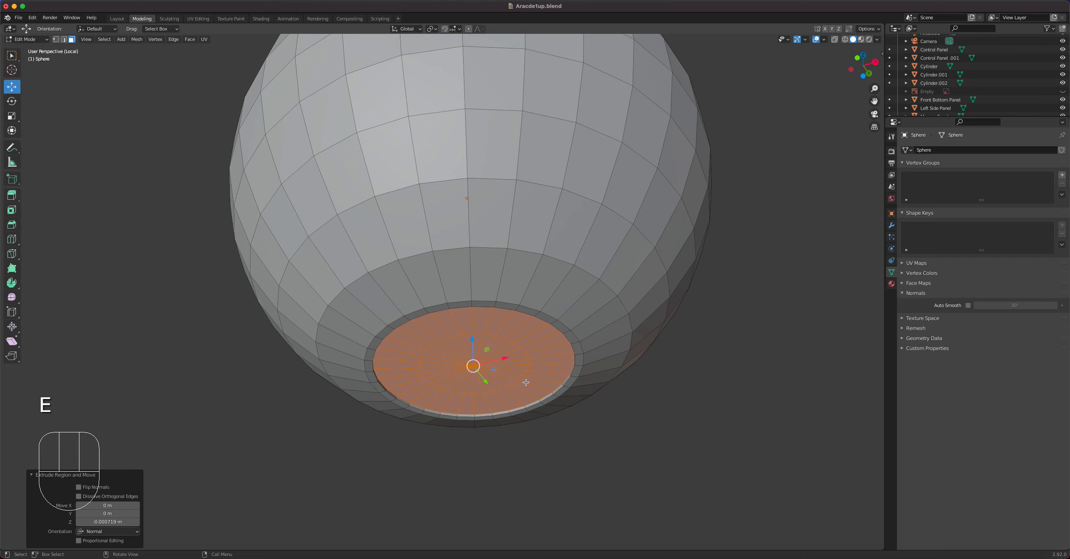
pyautogui.press('i')
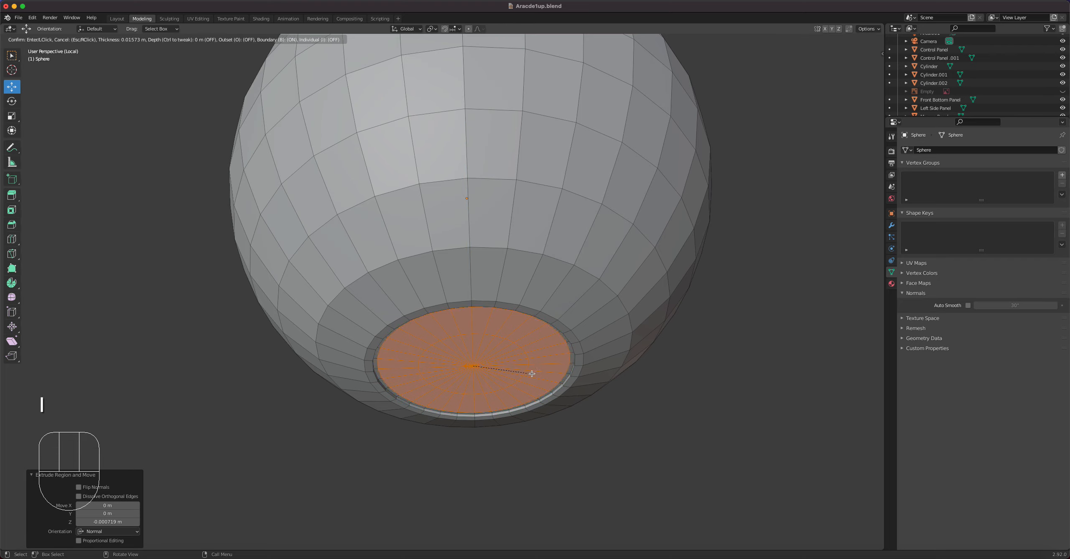
pyautogui.click(531, 374)
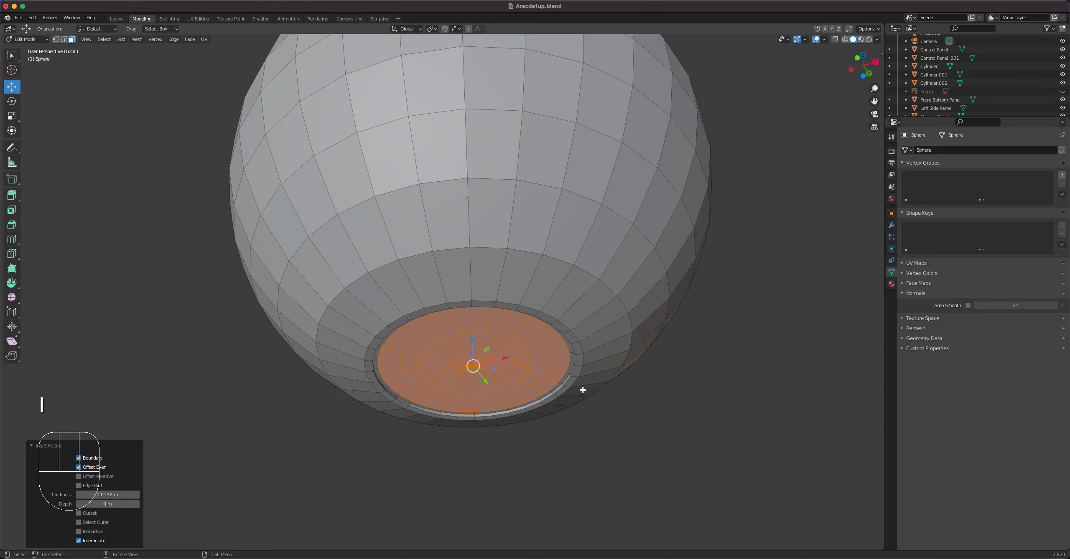
# Extrude the inner bottom faces downward into a joystick shaft somewhat shorter than the ball, and return to Object Mode.
pyautogui.scroll(-6, 583, 390)
pyautogui.press('e')
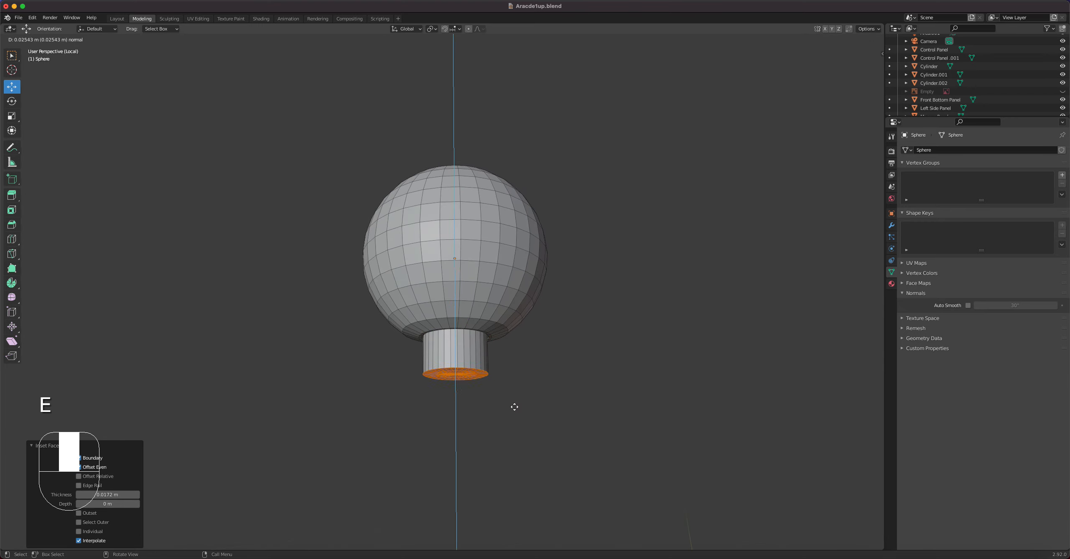
pyautogui.click(514, 471)
pyautogui.moveTo(557, 372)
pyautogui.mouseDown(button='middle')
pyautogui.moveTo(583, 394)
pyautogui.moveTo(562, 384)
pyautogui.mouseUp(button='middle')
pyautogui.press('Tab')
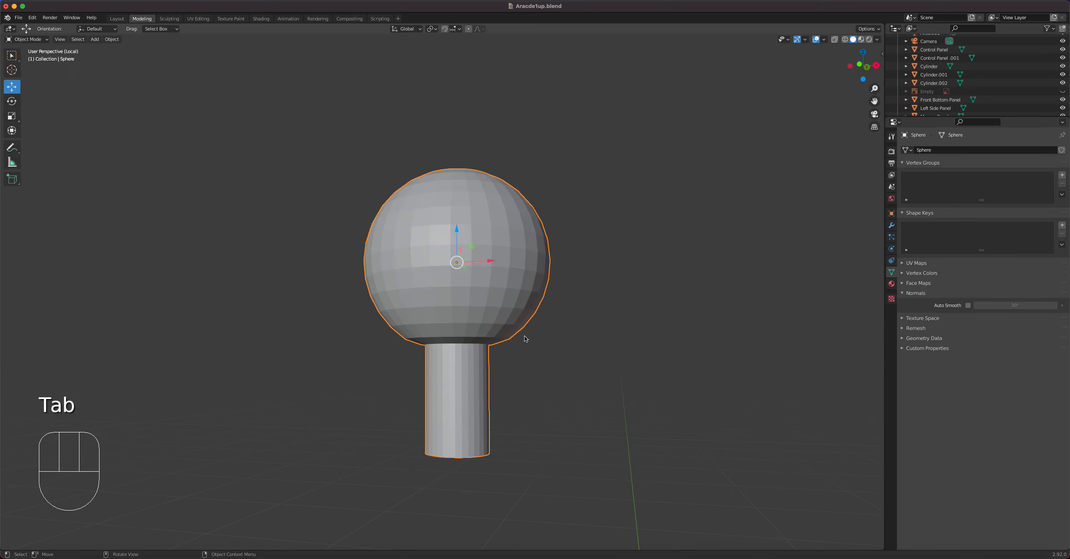
# Shade the joystick smooth and enable Auto Smooth at 30°.
pyautogui.rightClick(505, 304)
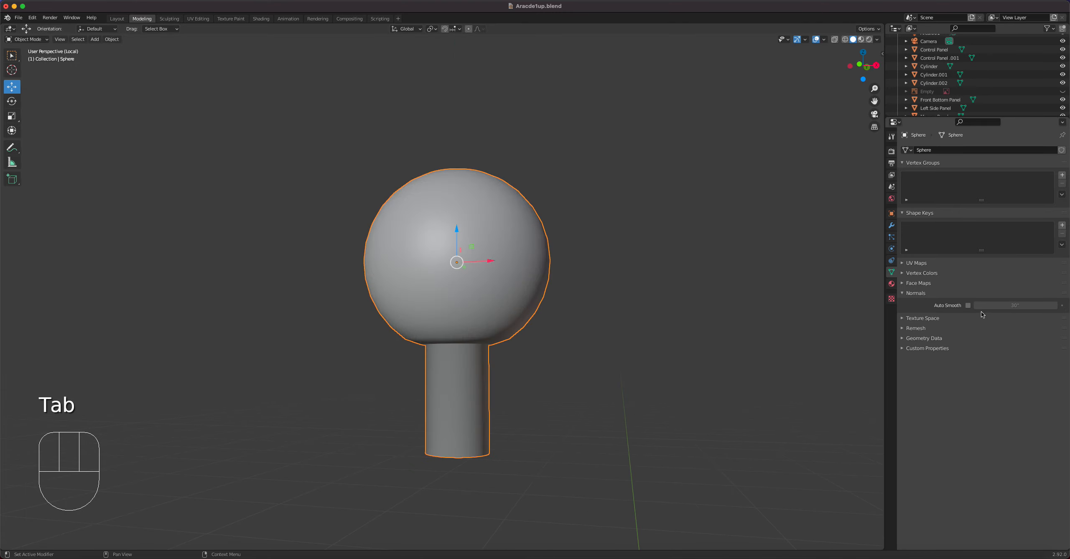
pyautogui.click(969, 305)
pyautogui.moveTo(572, 311); pyautogui.dragTo(572, 356, button='middle')
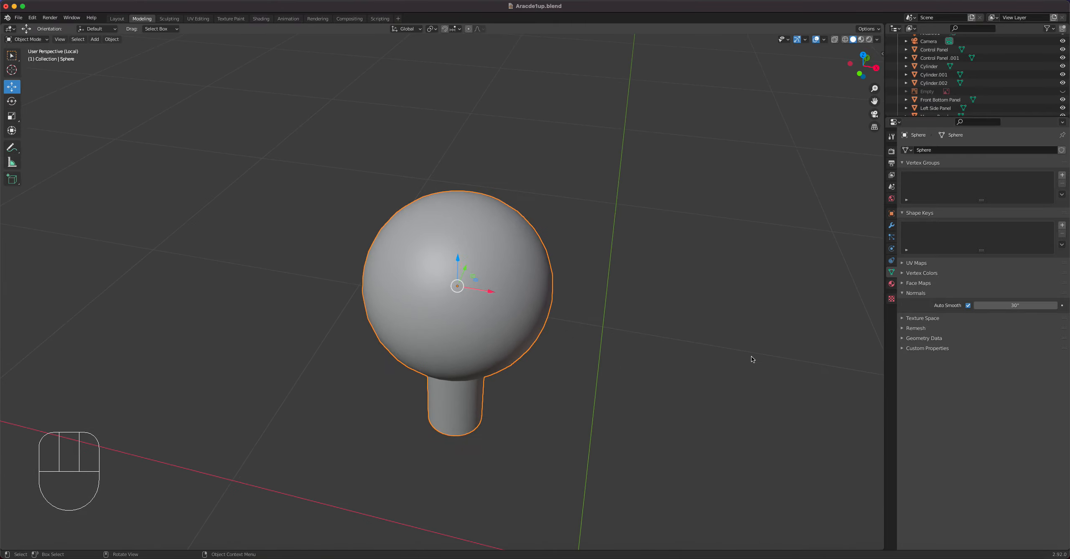
# Leave local view to show the whole cabinet again and add a 48-vertex cylinder with 1 m radius and 2 m depth.
pyautogui.press('/')
pyautogui.moveTo(668, 391); pyautogui.dragTo(547, 341, button='middle')
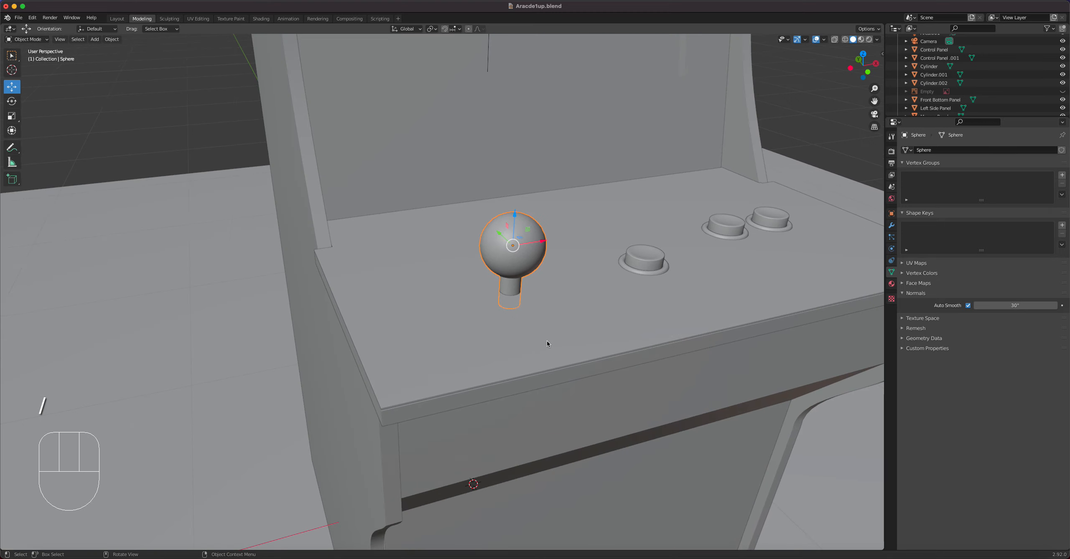
pyautogui.scroll(5, 547, 341)
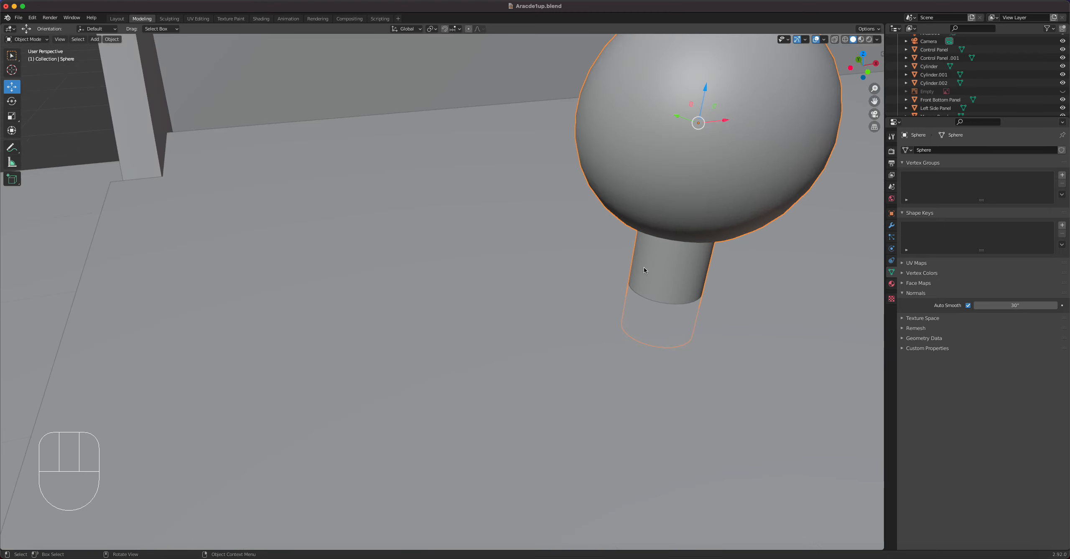
pyautogui.scroll(-7, 683, 332)
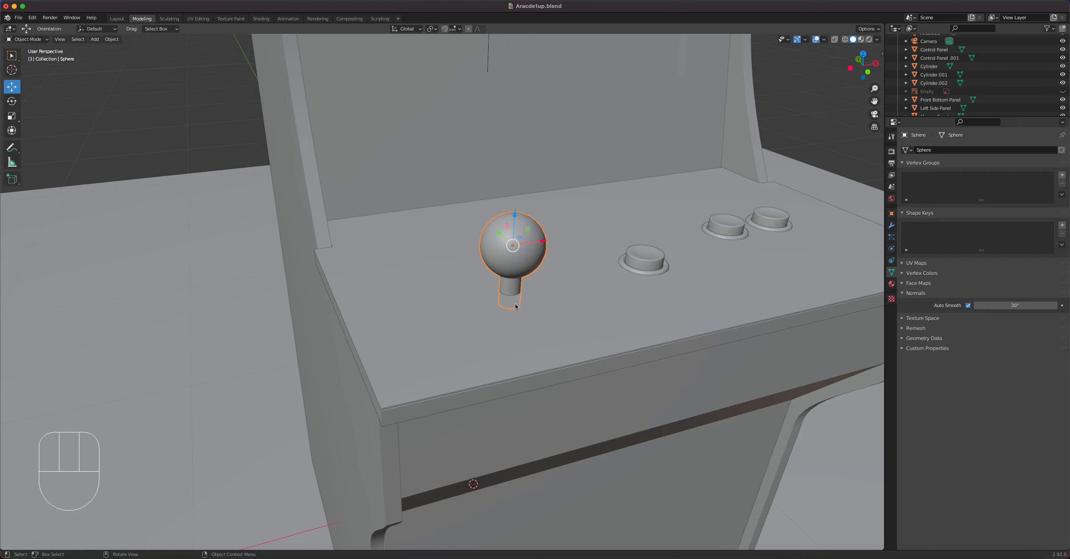
pyautogui.hotkey('shift', 'a')
pyautogui.moveTo(530, 304)
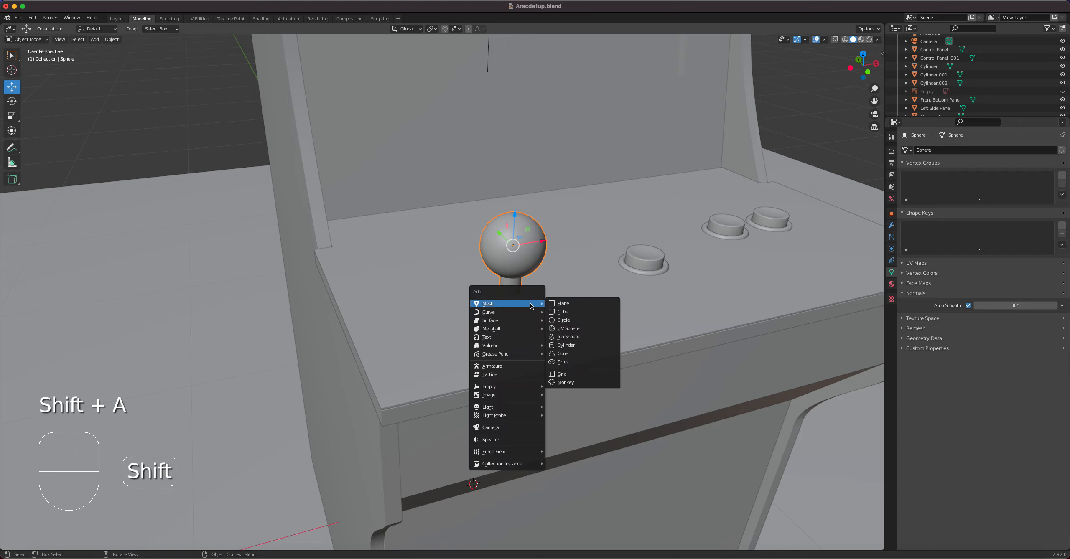
pyautogui.click(573, 346)
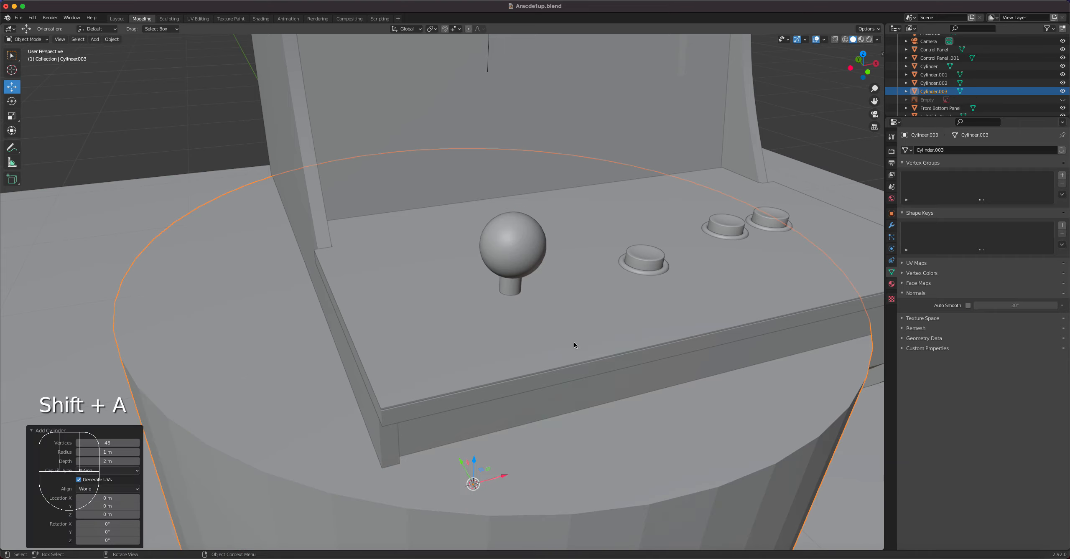
# In top view, centre the cylinder under the joystick ball and scale it to about 0.087, then by a further 0.9.
pyautogui.scroll(-3, 577, 338)
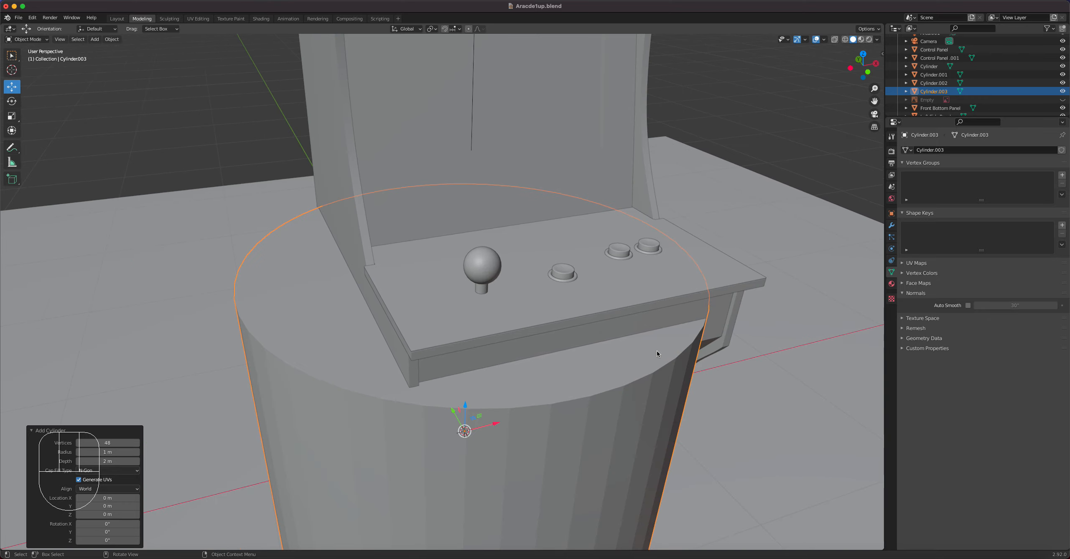
pyautogui.press('KP_7')
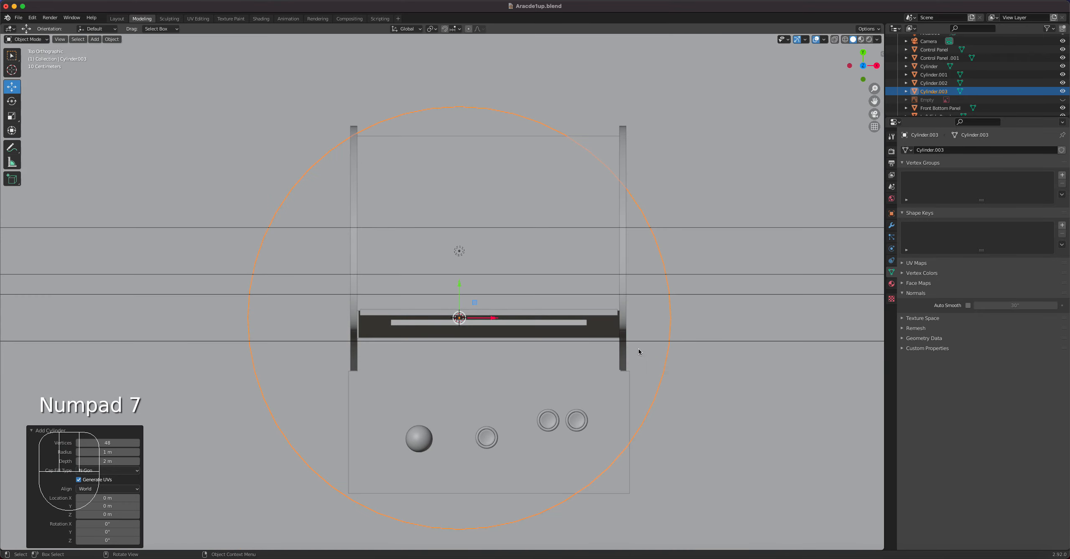
pyautogui.press('g')
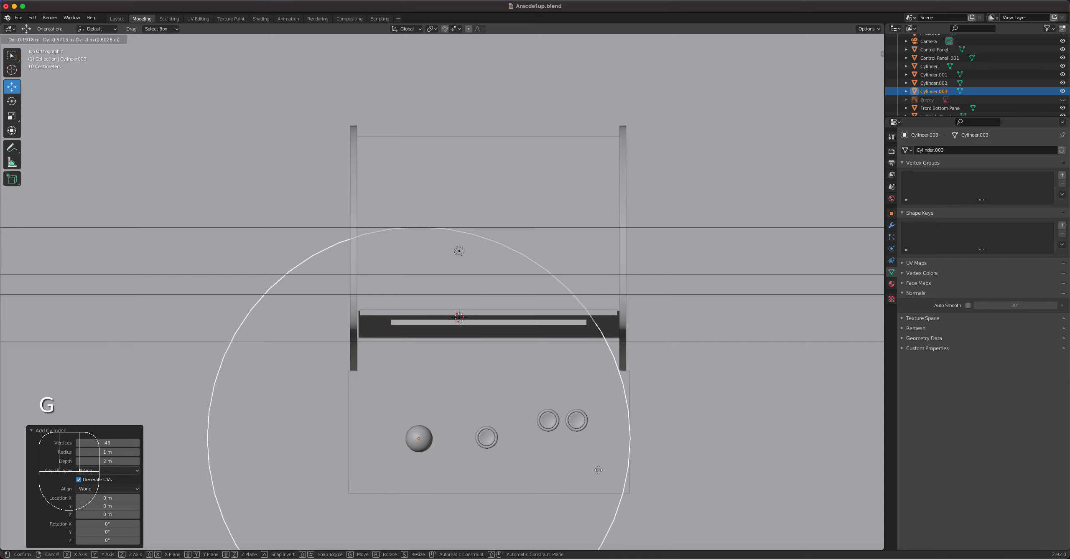
pyautogui.click(598, 470)
pyautogui.press('s')
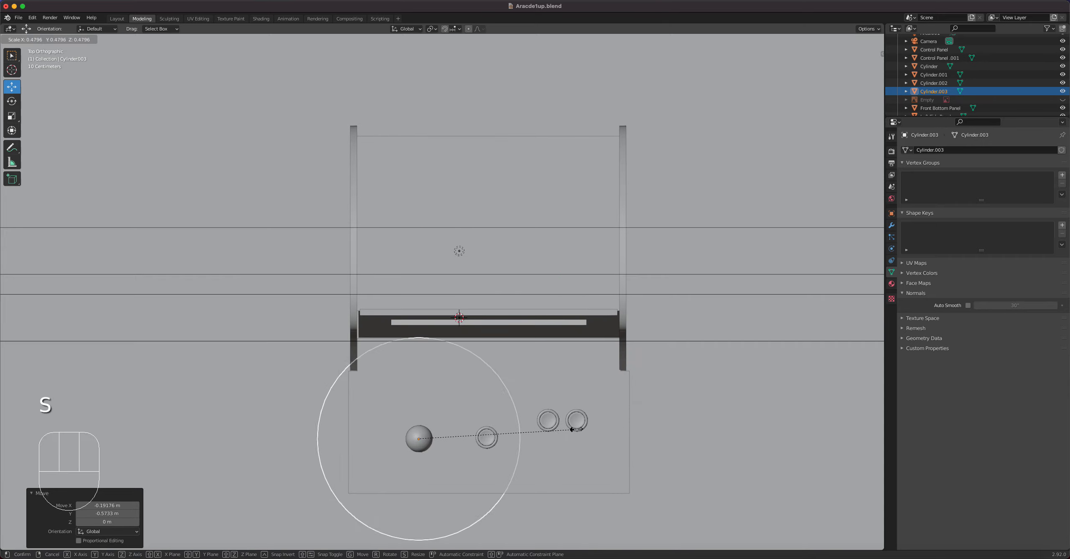
pyautogui.click(448, 447)
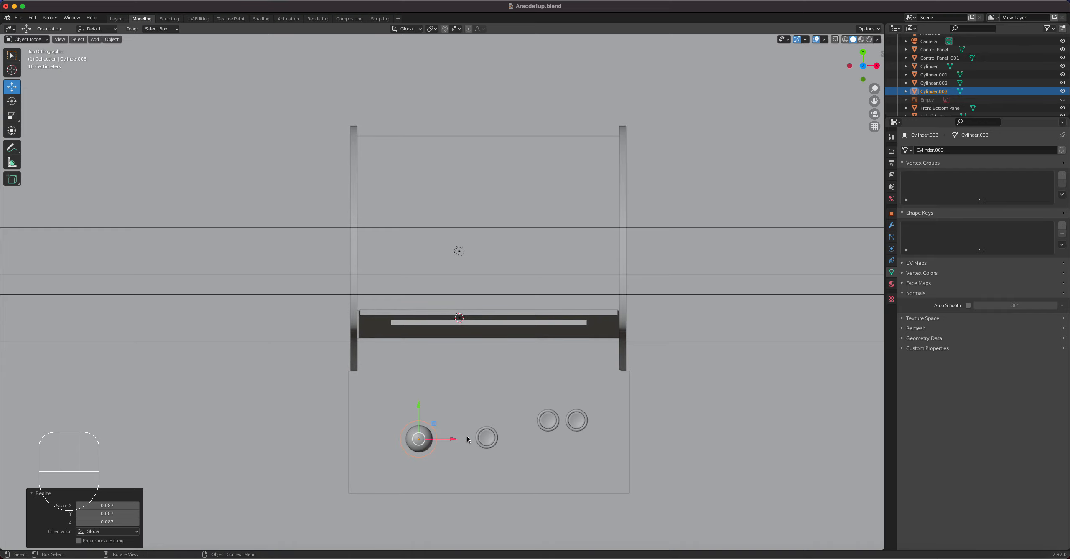
pyautogui.press('s')
pyautogui.click(462, 438)
# In front view, raise the cylinder about 1.18 m along Z to the control panel surface beneath the joystick.
pyautogui.moveTo(463, 438); pyautogui.dragTo(485, 381, button='middle')
pyautogui.press('KP_1')
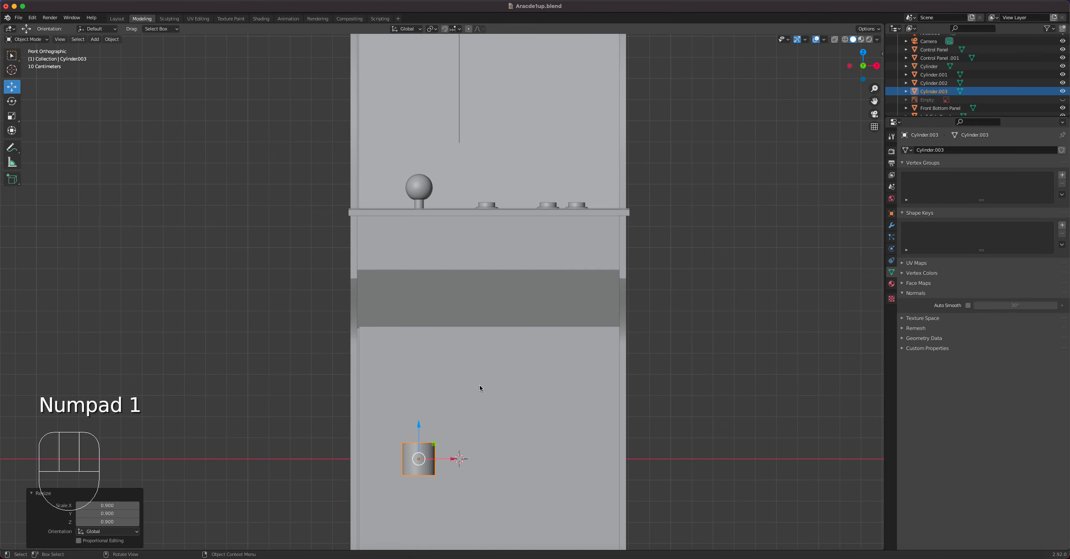
pyautogui.moveTo(418, 426); pyautogui.dragTo(434, 174)
pyautogui.scroll(5, 413, 213)
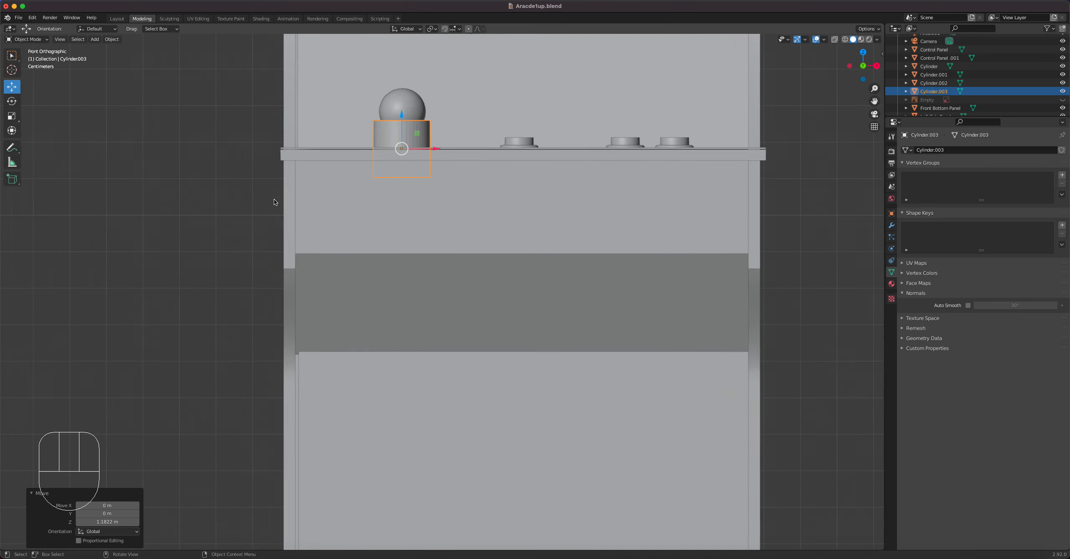
# Flatten the cylinder along Z to about 0.05 of its height and raise the disc slightly onto the panel.
pyautogui.keyDown('shift'); pyautogui.moveTo(413, 212); pyautogui.dragTo(492, 344, button='middle'); pyautogui.keyUp('shift')
pyautogui.click(12, 117)
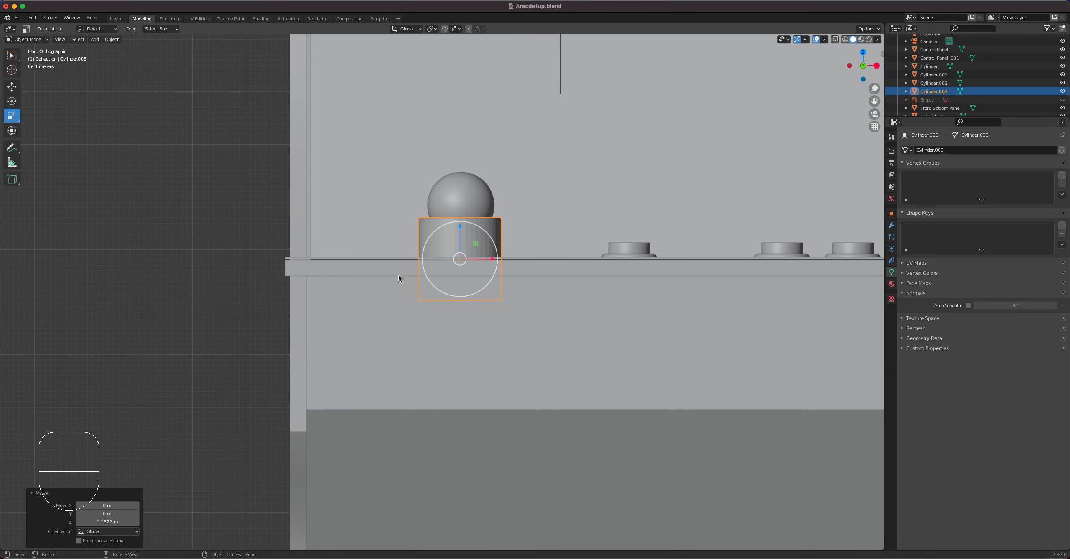
pyautogui.moveTo(461, 228); pyautogui.dragTo(459, 260)
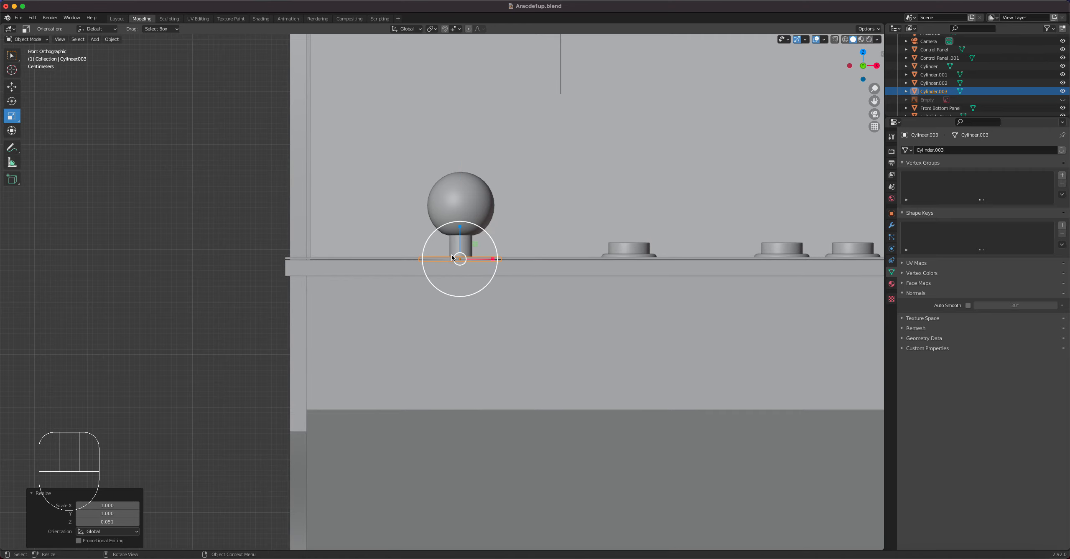
pyautogui.click(12, 86)
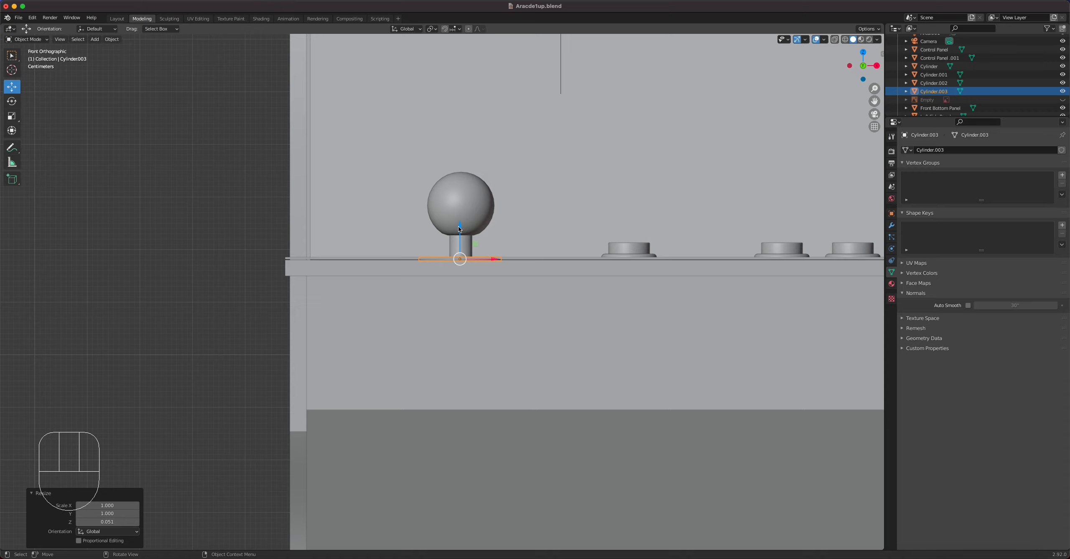
pyautogui.moveTo(459, 226); pyautogui.dragTo(460, 220)
# Shade the joystick's base disc smooth and enable Auto Smooth at 30°.
pyautogui.moveTo(460, 220); pyautogui.dragTo(599, 331, button='middle')
pyautogui.scroll(-5, 599, 330)
pyautogui.rightClick(526, 360)
pyautogui.click(526, 360)
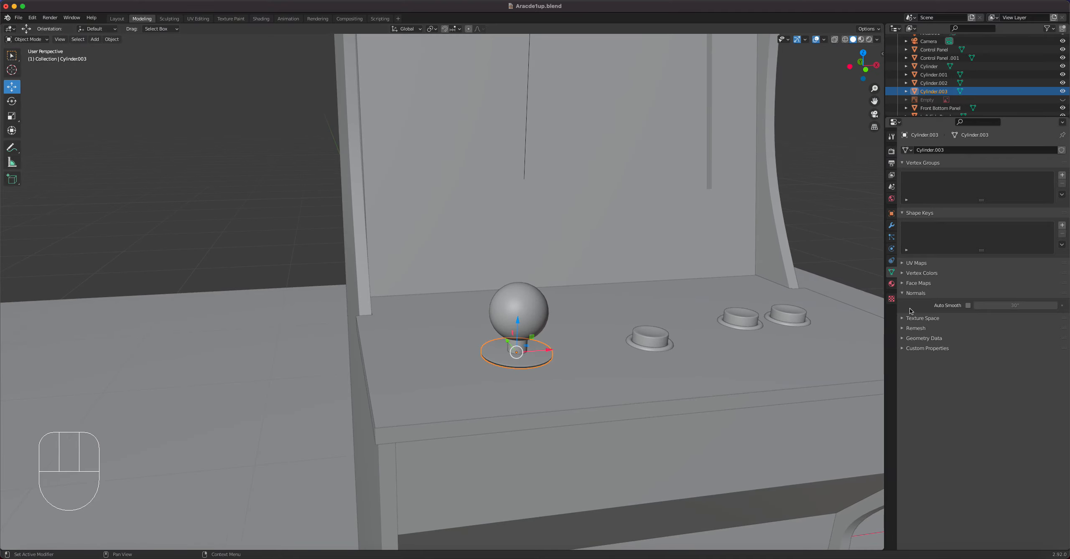
pyautogui.click(968, 306)
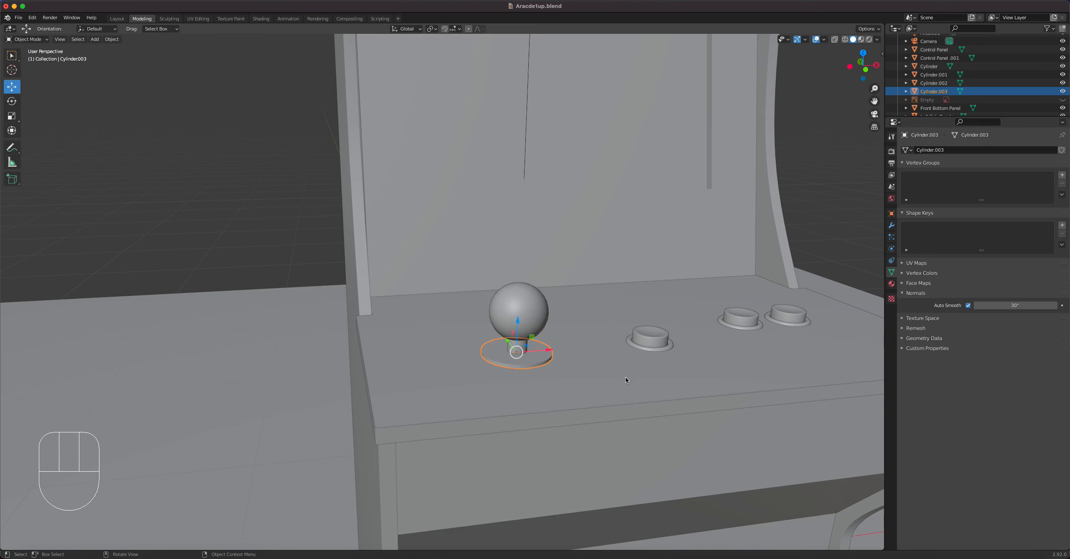
# Switch the viewport to Material Preview shading and assign the existing Black Paint.002 material to the joystick's base disc.
pyautogui.scroll(-2, 549, 360)
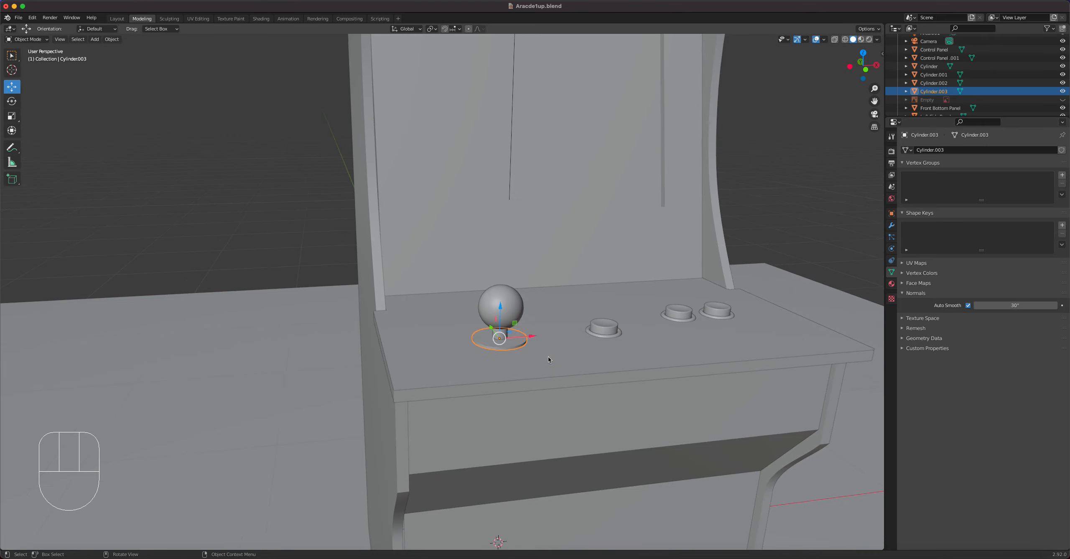
pyautogui.click(861, 40)
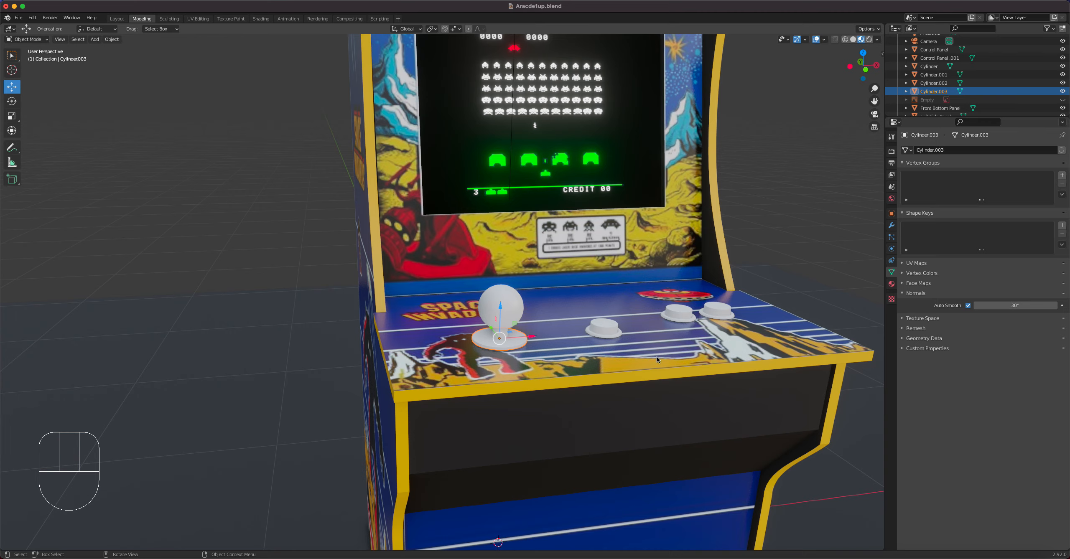
pyautogui.click(892, 285)
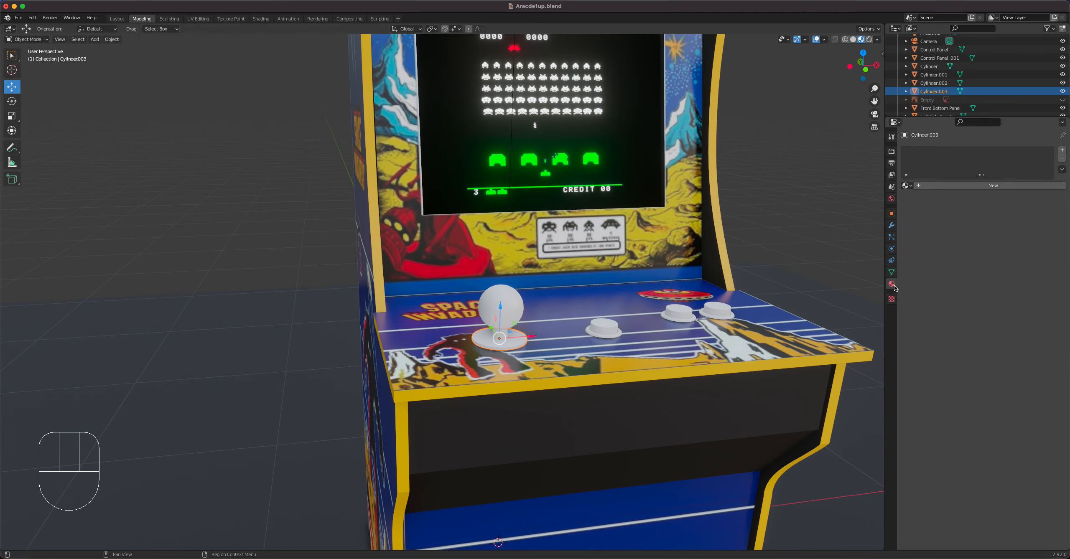
pyautogui.click(907, 185)
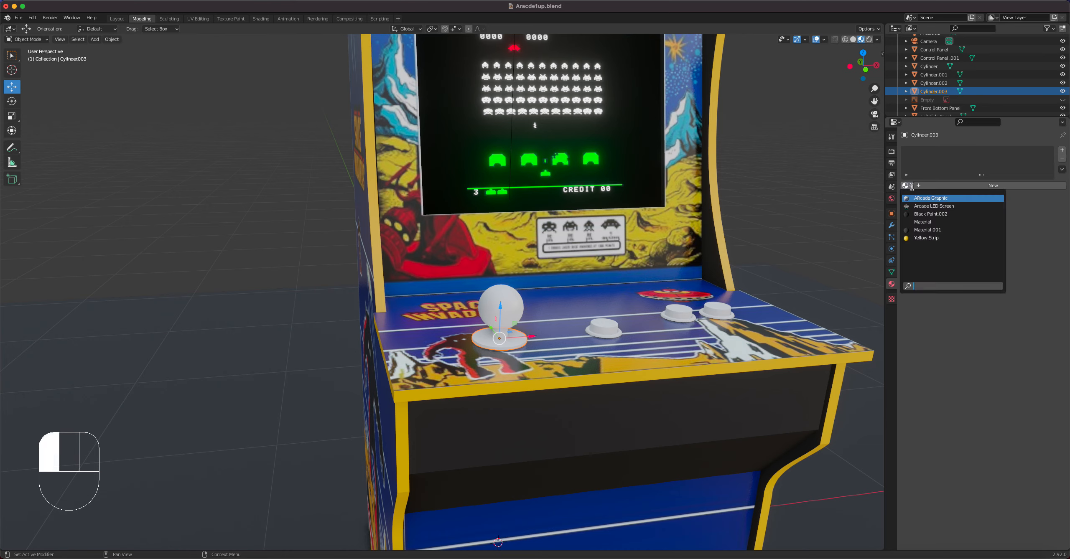
pyautogui.click(923, 214)
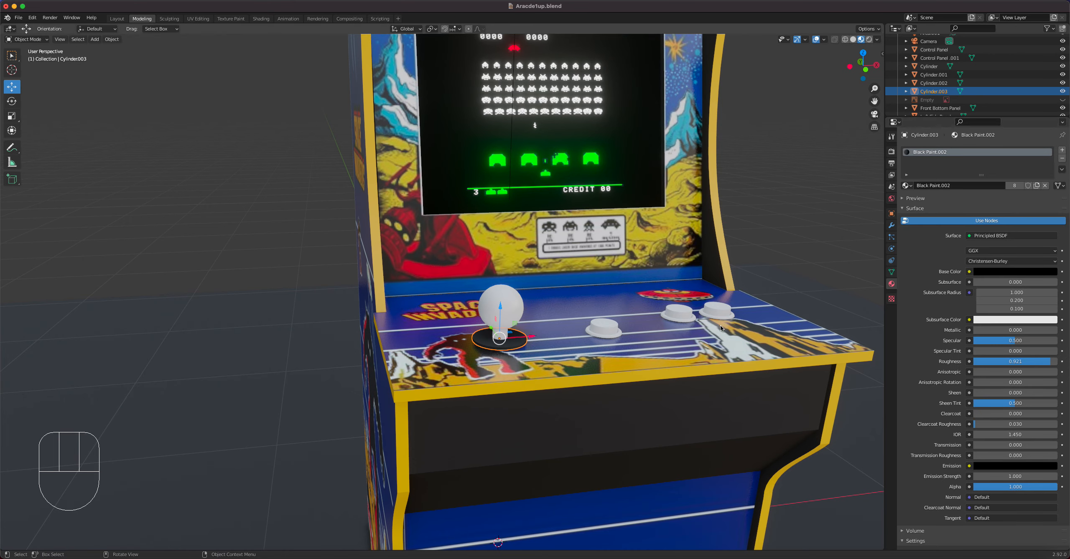
# Create a new material on the push button nearest the joystick.
pyautogui.click(607, 331)
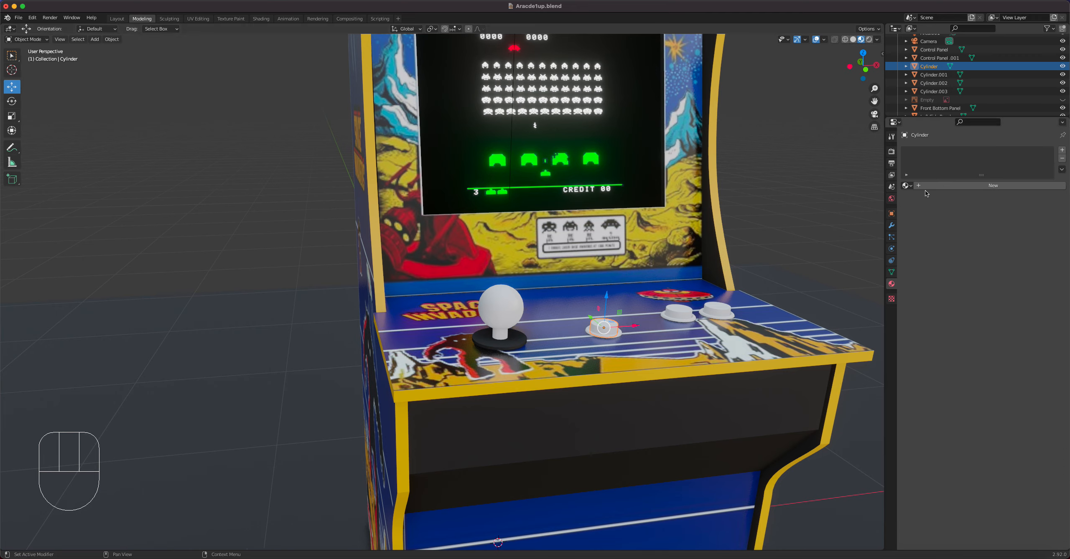
pyautogui.click(906, 187)
pyautogui.click(936, 193)
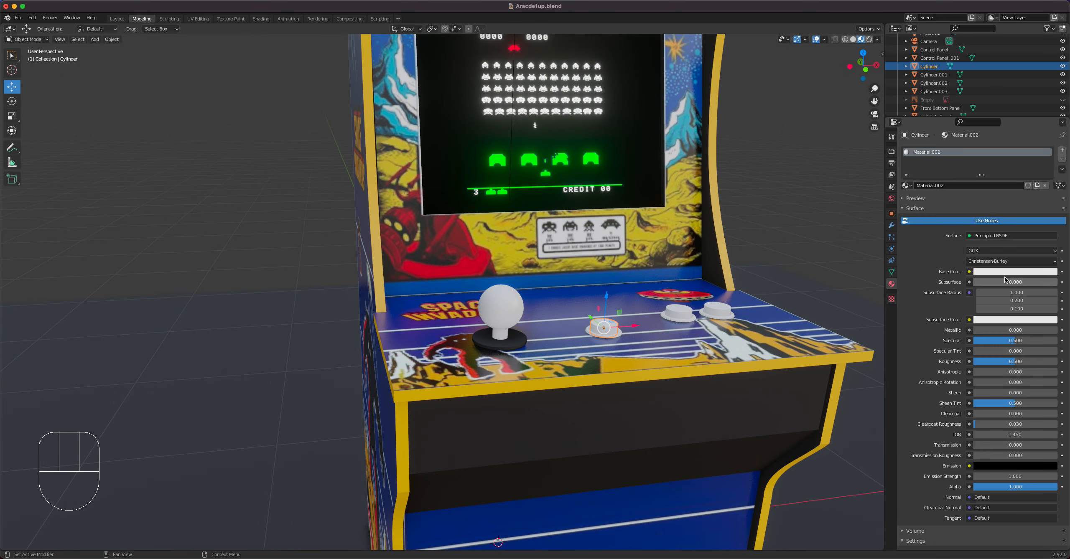